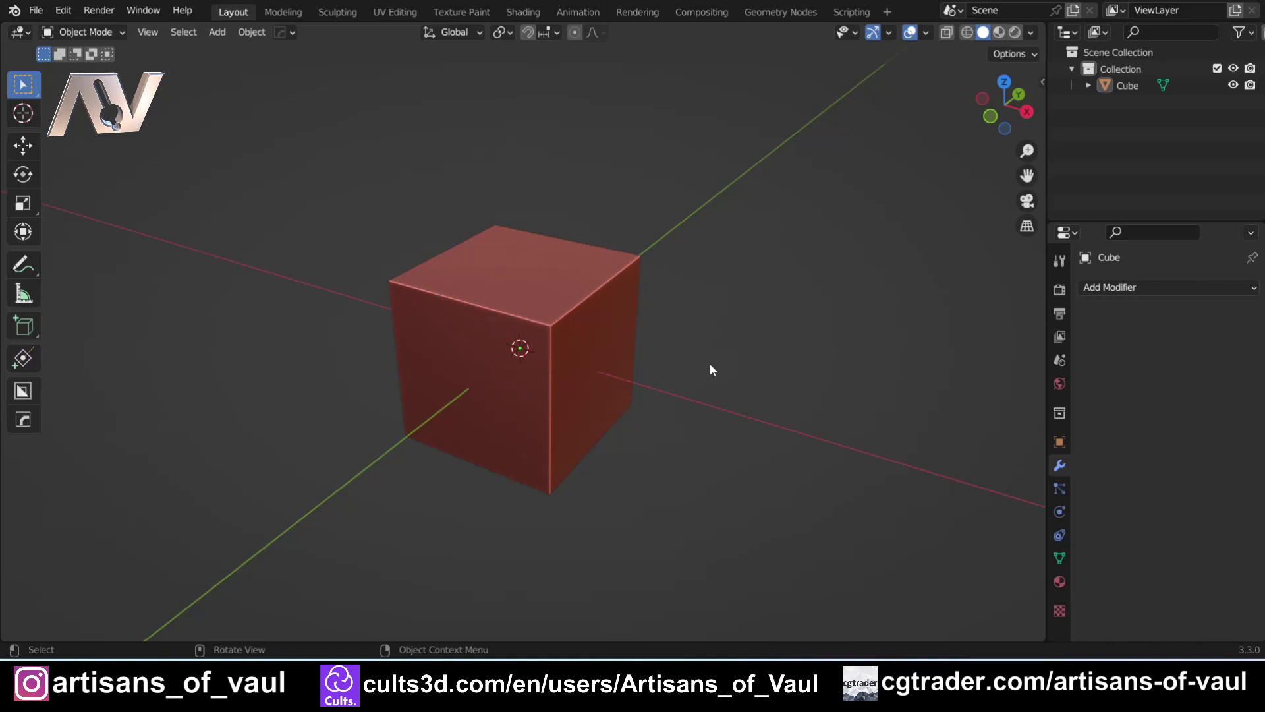
# Duplicate the cube and place the copy offset by about 3.35 in X, 3.10 in Y and 2.42 in Z
pyautogui.moveTo(720, 376); pyautogui.dragTo(619, 361, button='middle')
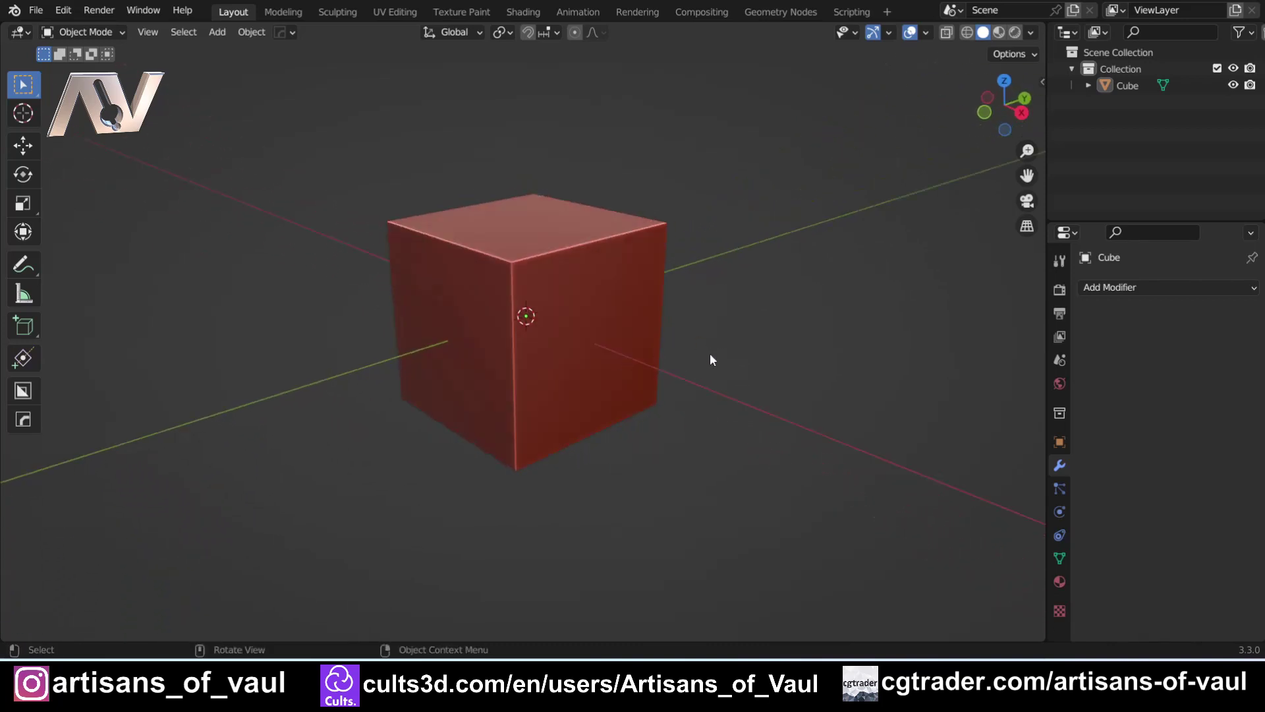
pyautogui.click(590, 333)
pyautogui.moveTo(581, 334); pyautogui.dragTo(625, 362, button='middle')
pyautogui.hotkey('shift', 'd')
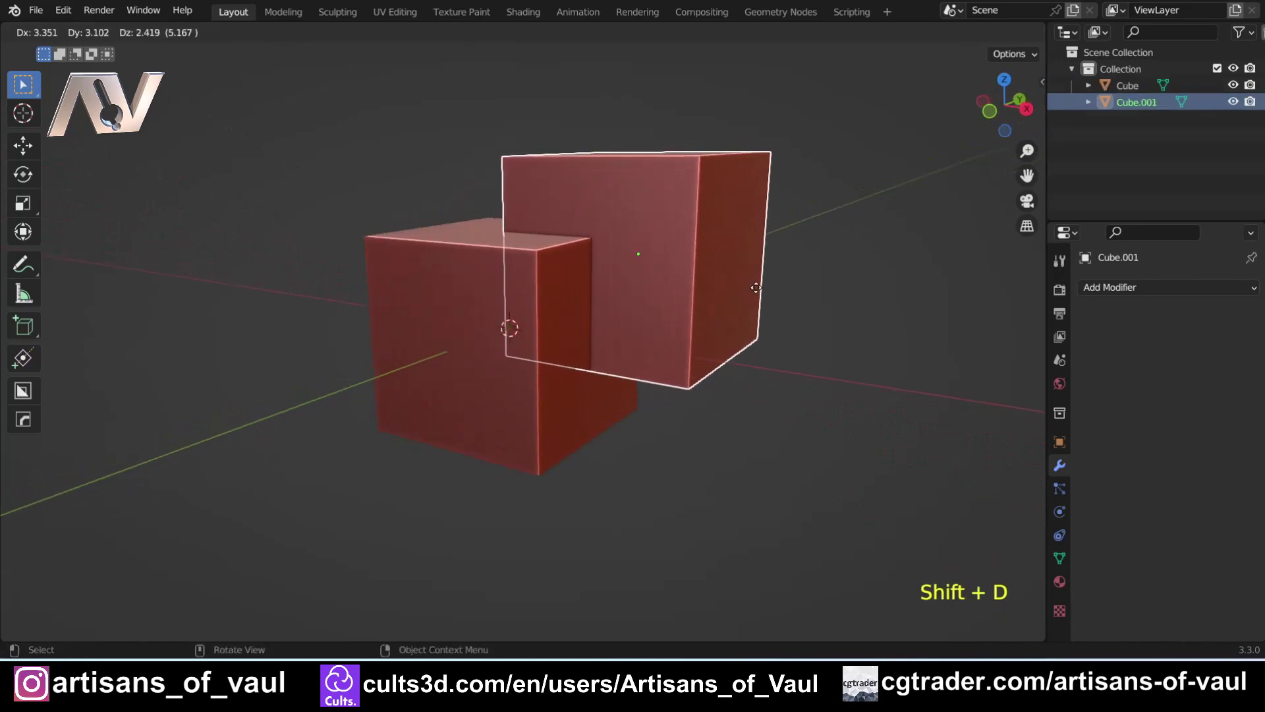
pyautogui.click(755, 288)
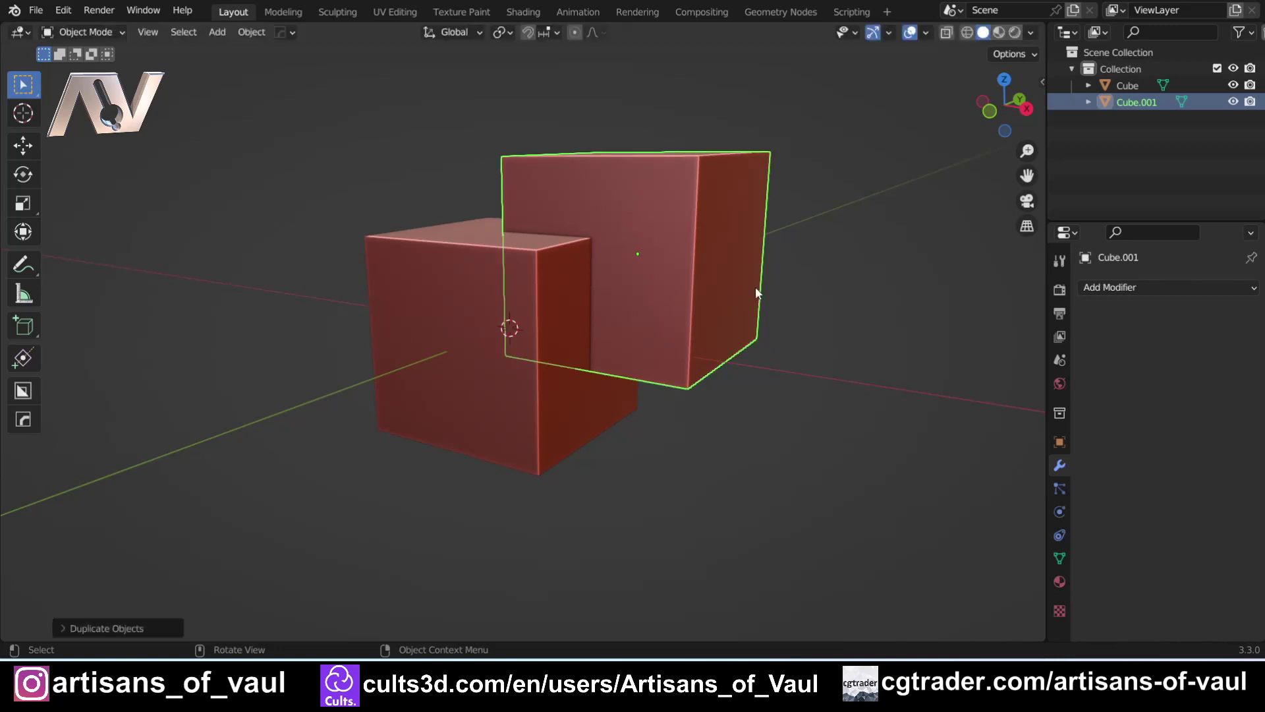
# Subtract the duplicate from the original cube with a live Boolean Difference, making the original the active object
pyautogui.moveTo(369, 201); pyautogui.dragTo(339, 275, button='middle')
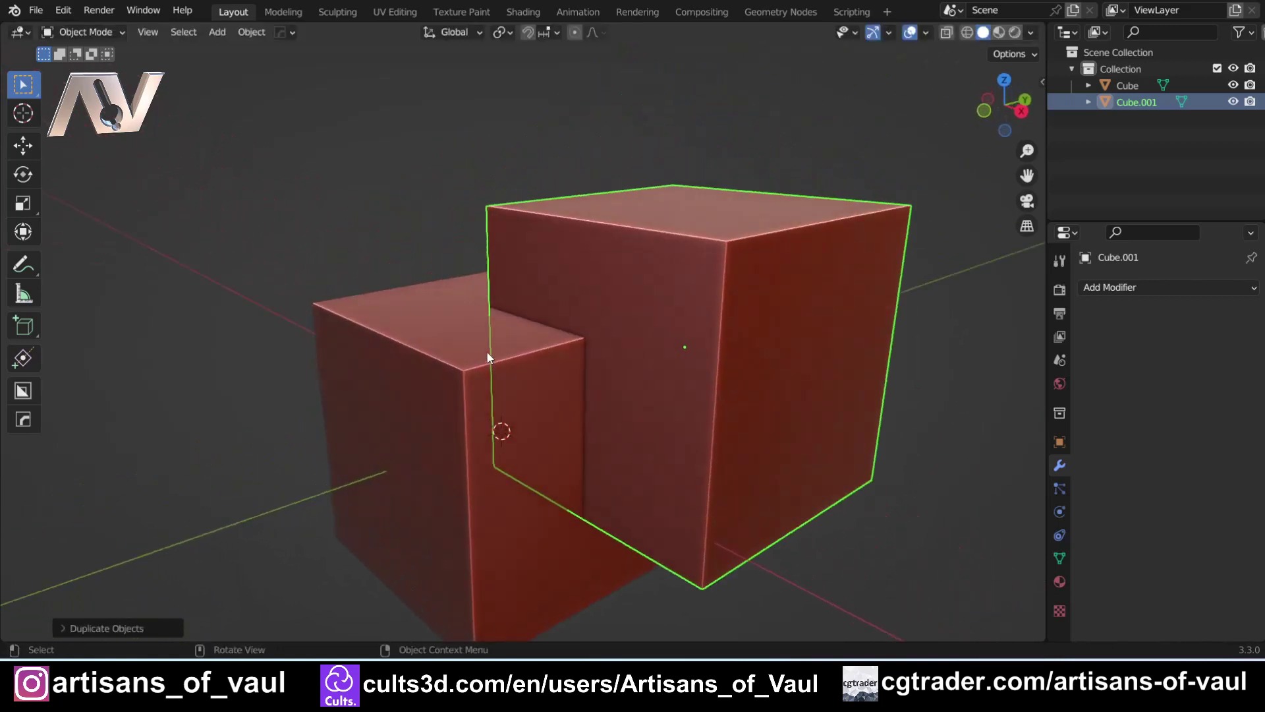
pyautogui.scroll(-3, 545, 335)
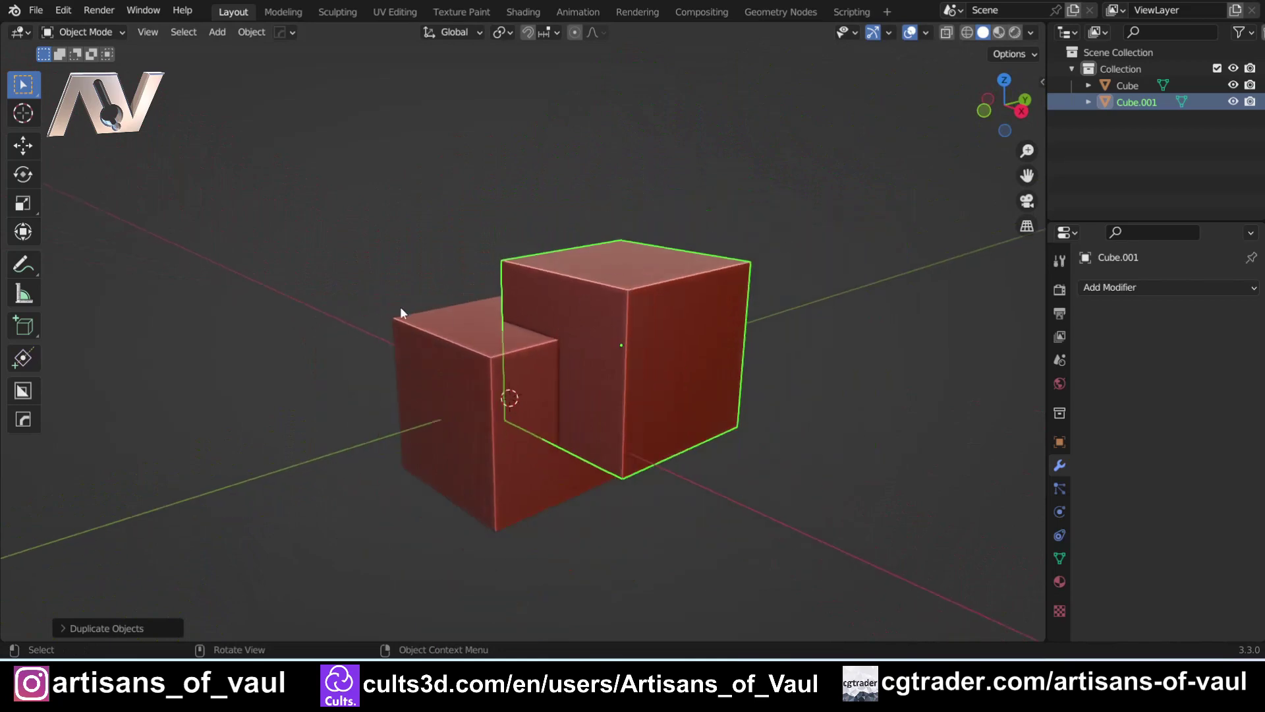
pyautogui.keyDown('shift'); pyautogui.click(475, 321); pyautogui.keyUp('shift')
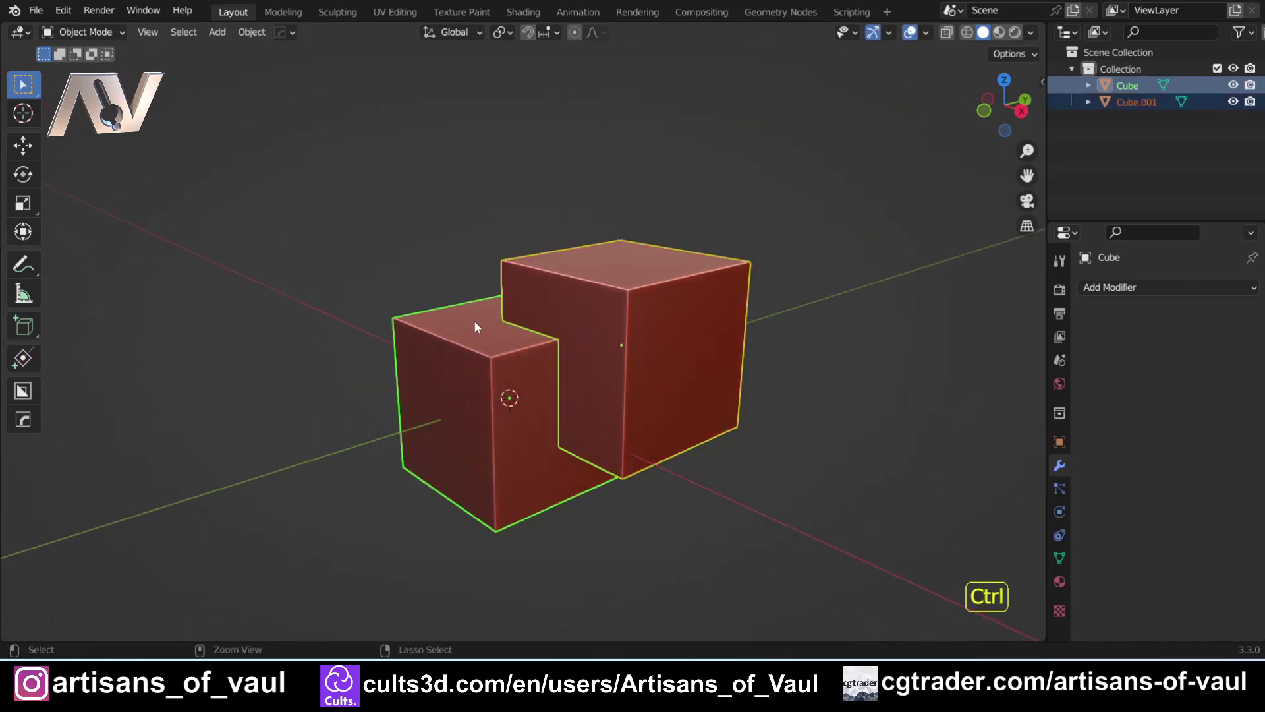
pyautogui.press('ctrl+KP_Subtract')
pyautogui.scroll(3, 484, 312)
pyautogui.scroll(-1, 484, 312)
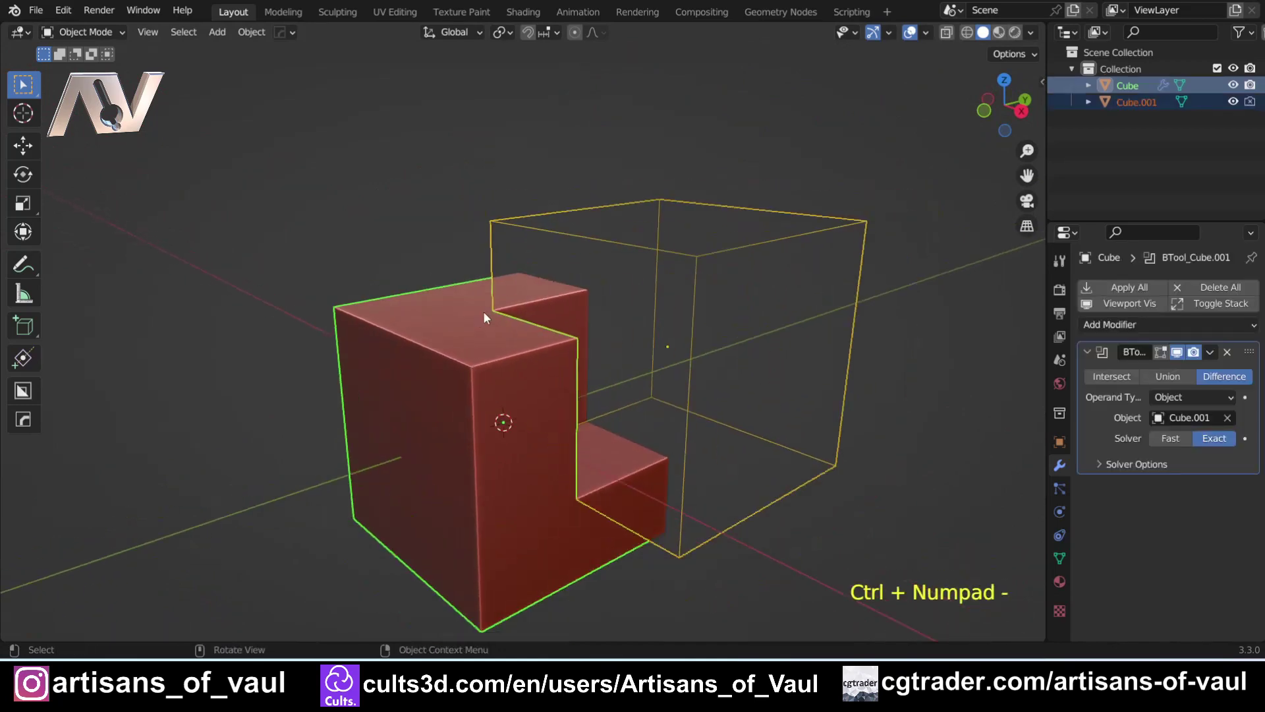
pyautogui.keyDown('shift'); pyautogui.moveTo(484, 312); pyautogui.dragTo(400, 284, button='middle'); pyautogui.keyUp('shift')
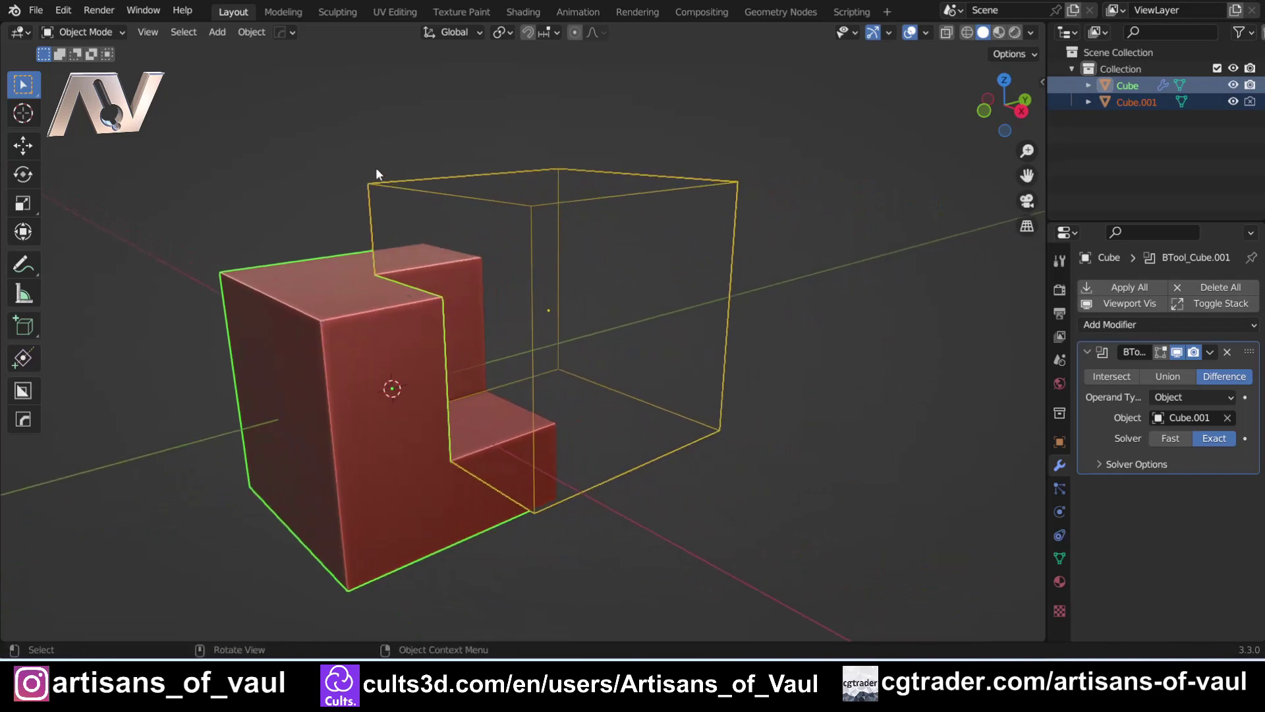
pyautogui.moveTo(371, 170); pyautogui.dragTo(356, 283, button='middle')
pyautogui.keyDown('shift'); pyautogui.moveTo(356, 283); pyautogui.dragTo(425, 280, button='middle'); pyautogui.keyUp('shift')
pyautogui.scroll(-2, 489, 280)
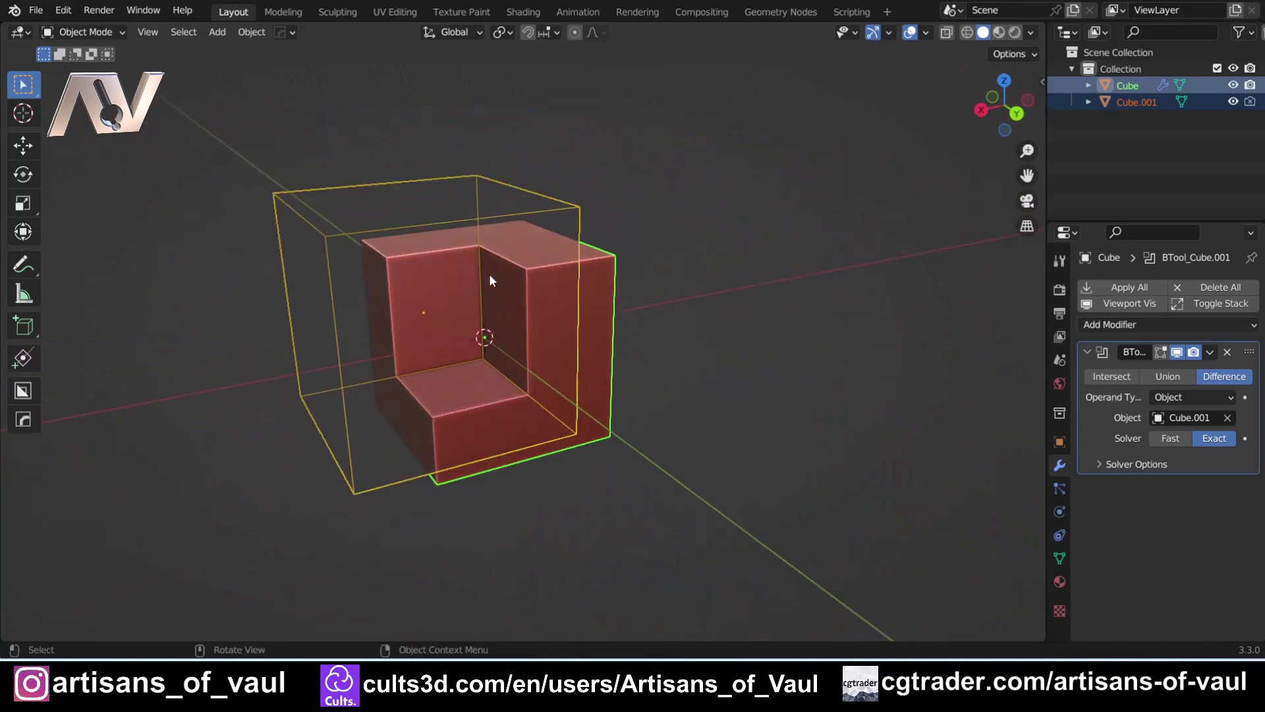
pyautogui.moveTo(497, 250); pyautogui.dragTo(542, 224, button='middle')
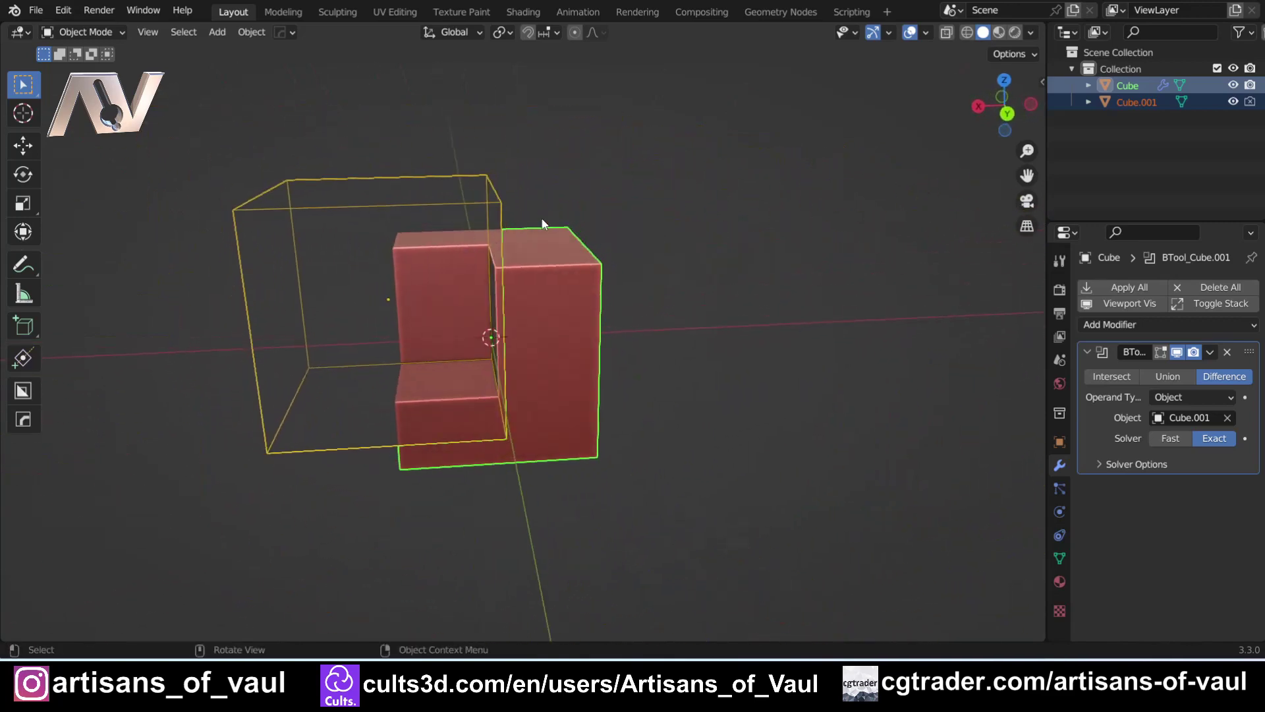
# Select only the wireframe cutter cube and move it slightly farther across the red cube to widen the notch
pyautogui.click(682, 418)
pyautogui.click(1210, 352)
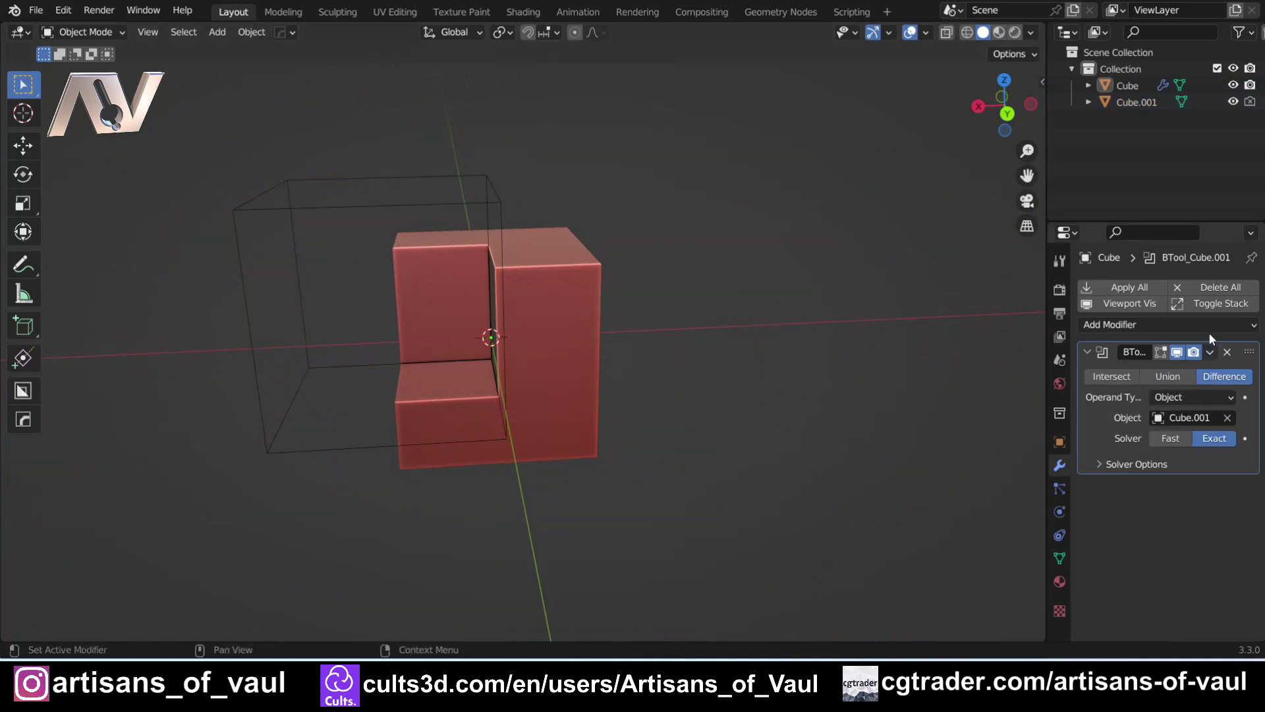
pyautogui.moveTo(585, 237); pyautogui.dragTo(549, 273, button='middle')
pyautogui.click(493, 282)
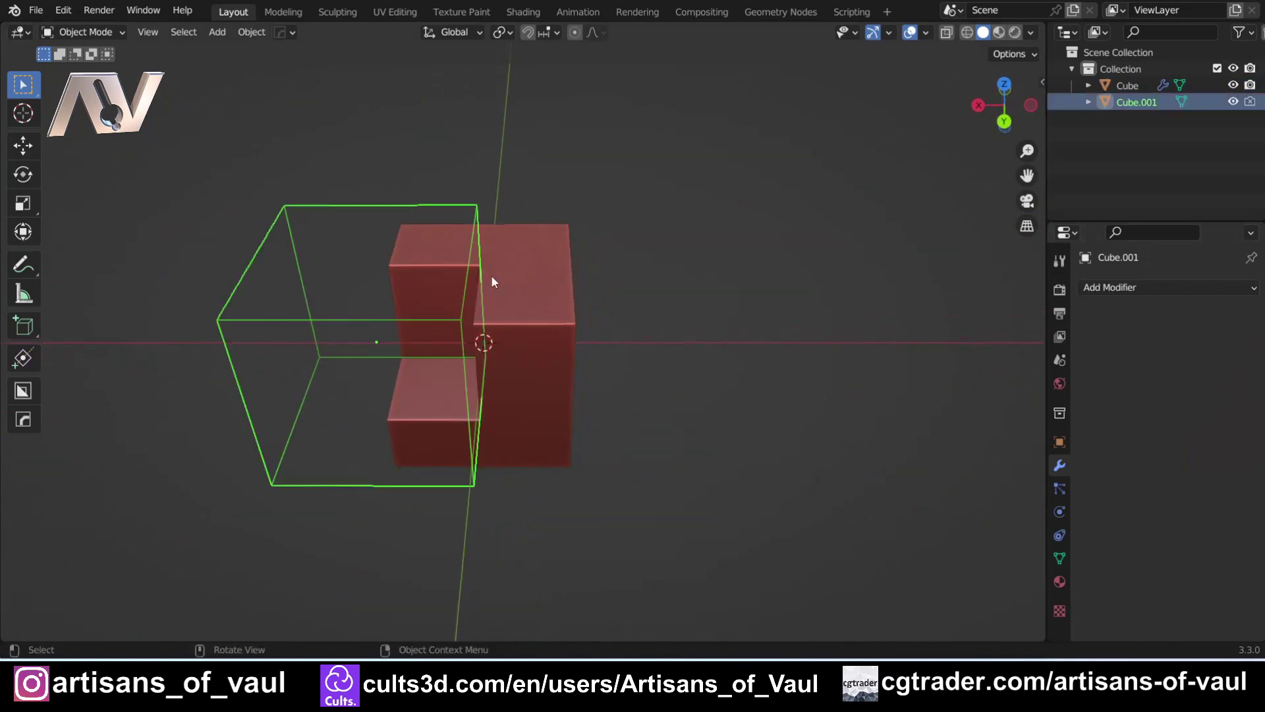
pyautogui.press('g')
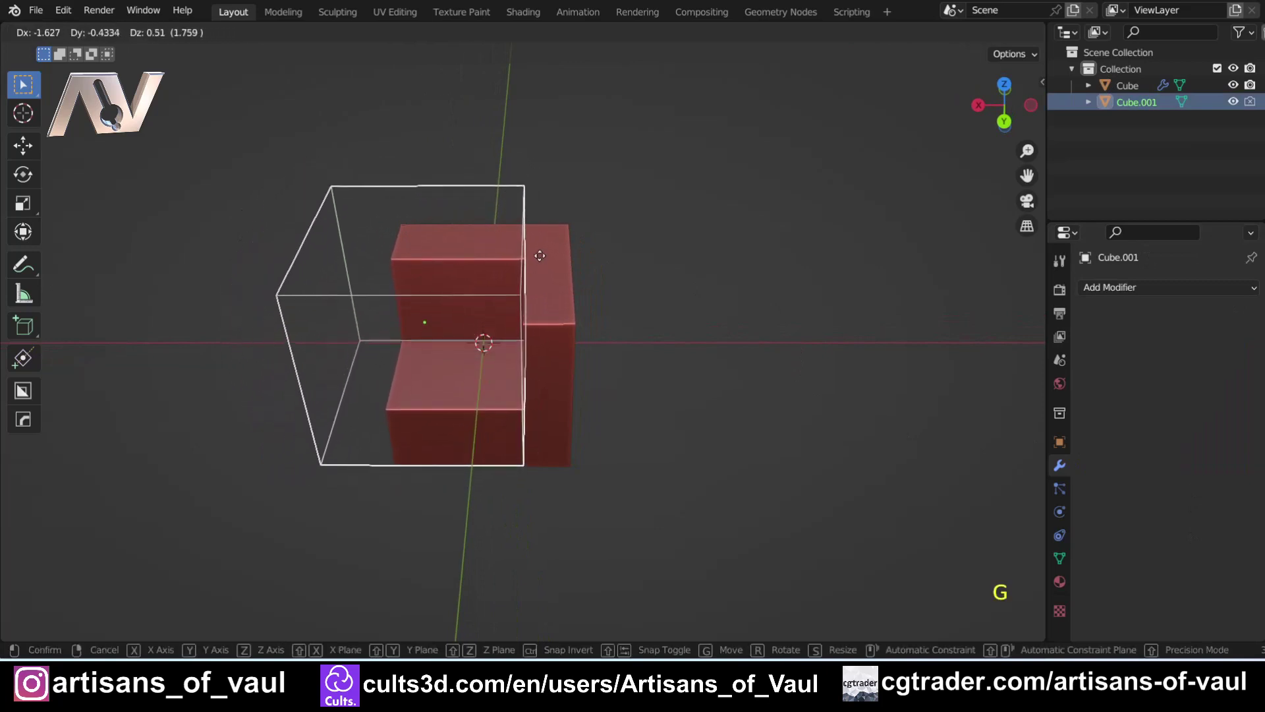
pyautogui.click(515, 284)
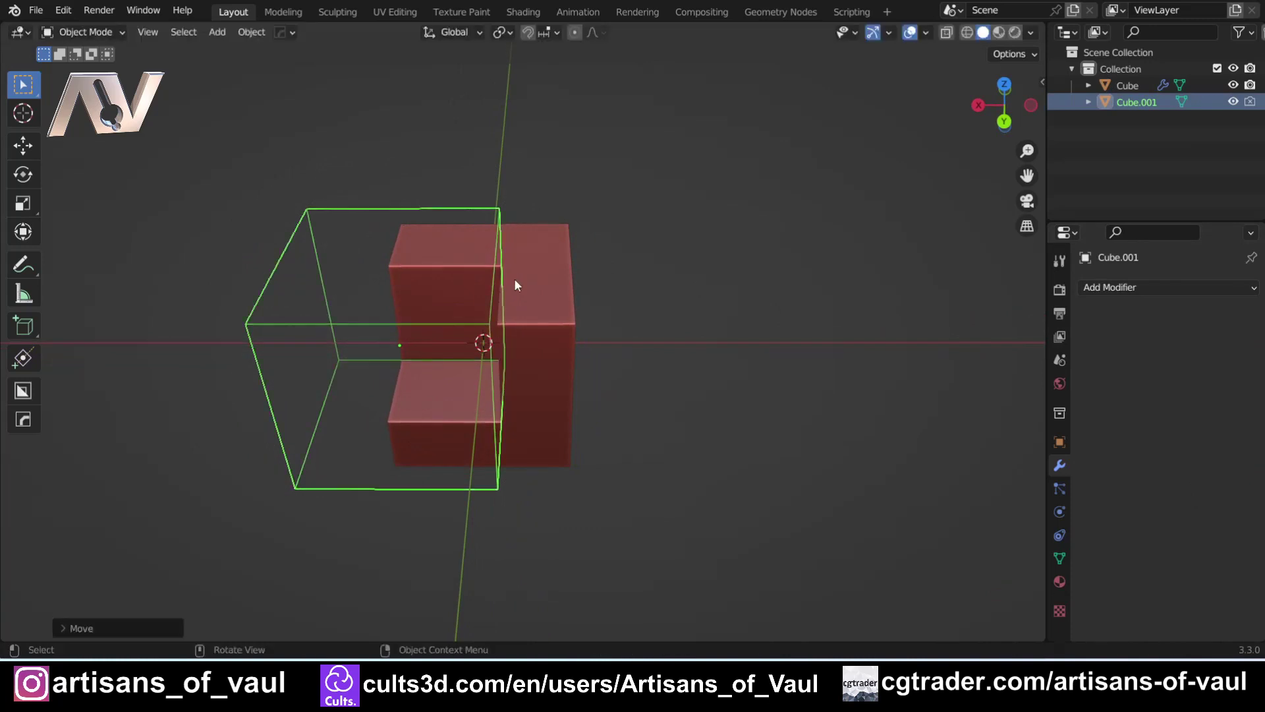
# Bevel the cube's vertical corner edge opposite the notch with a vertex-group Bevel modifier of 15 segments, about 1.41 wide, and return to Object Mode
pyautogui.moveTo(290, 294); pyautogui.dragTo(463, 386, button='middle')
pyautogui.click(618, 405)
pyautogui.press('Tab')
pyautogui.click(653, 437)
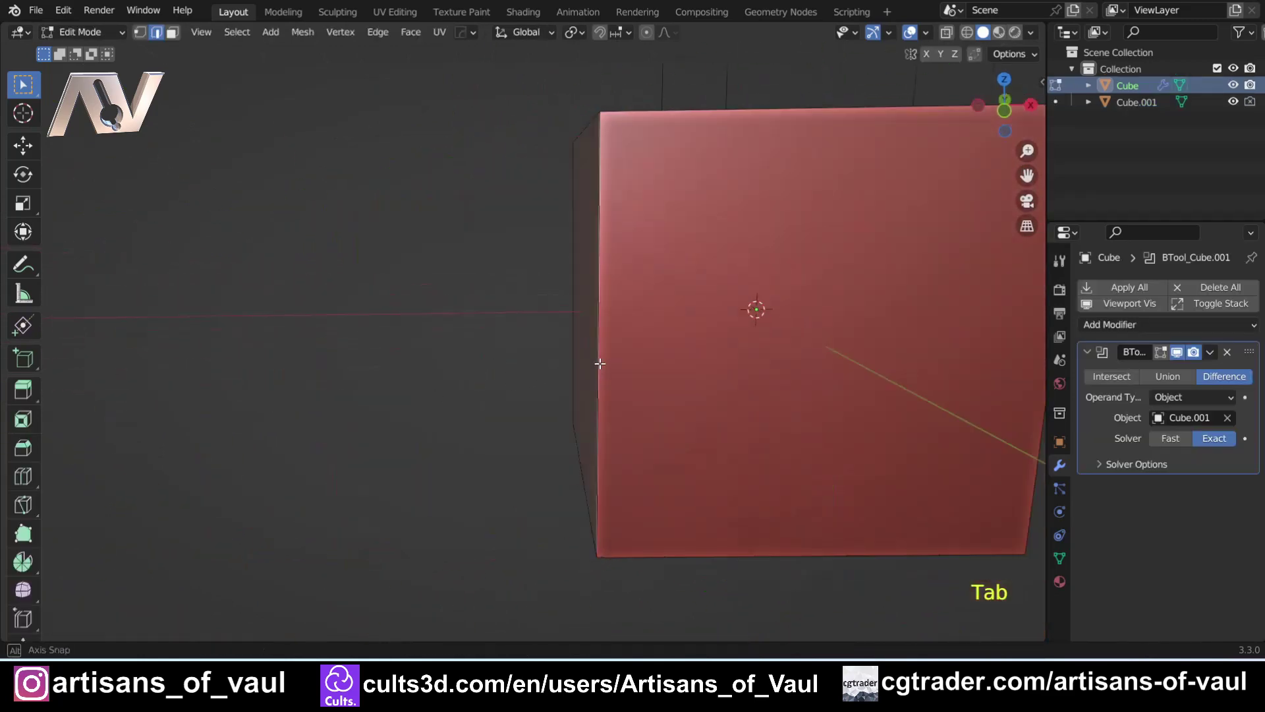
pyautogui.moveTo(598, 339); pyautogui.dragTo(496, 362, button='middle')
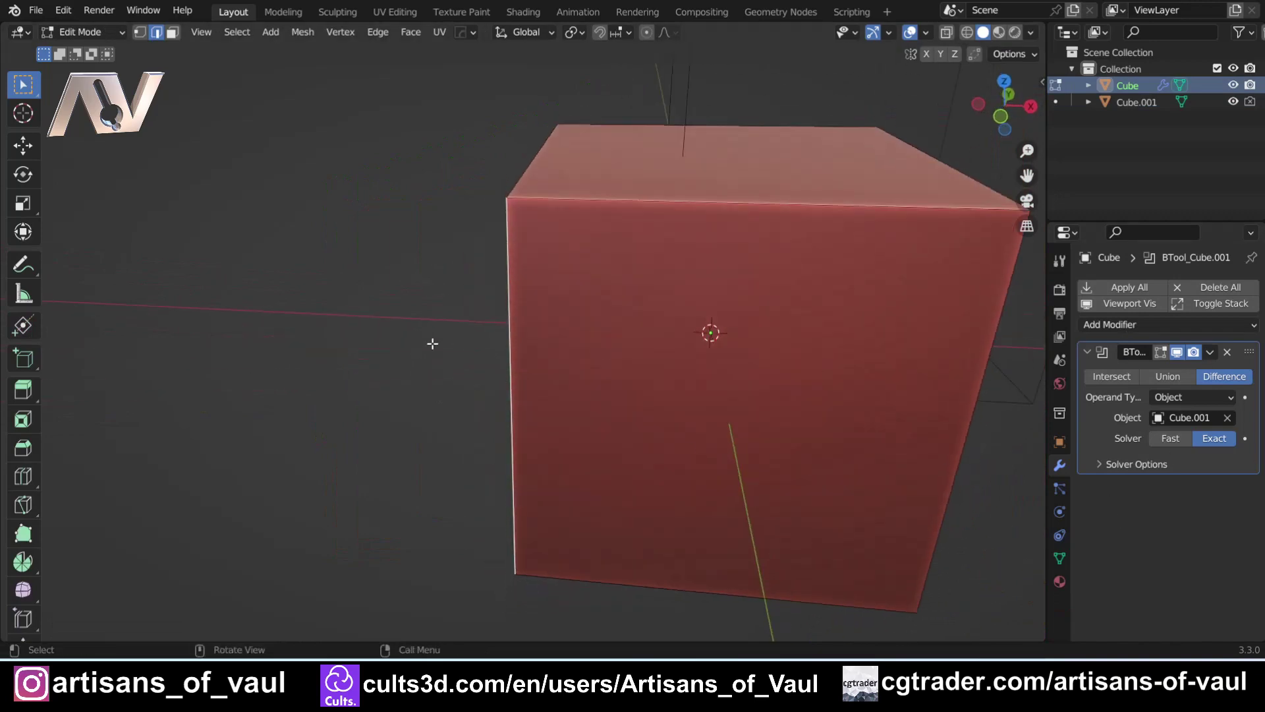
pyautogui.press('q')
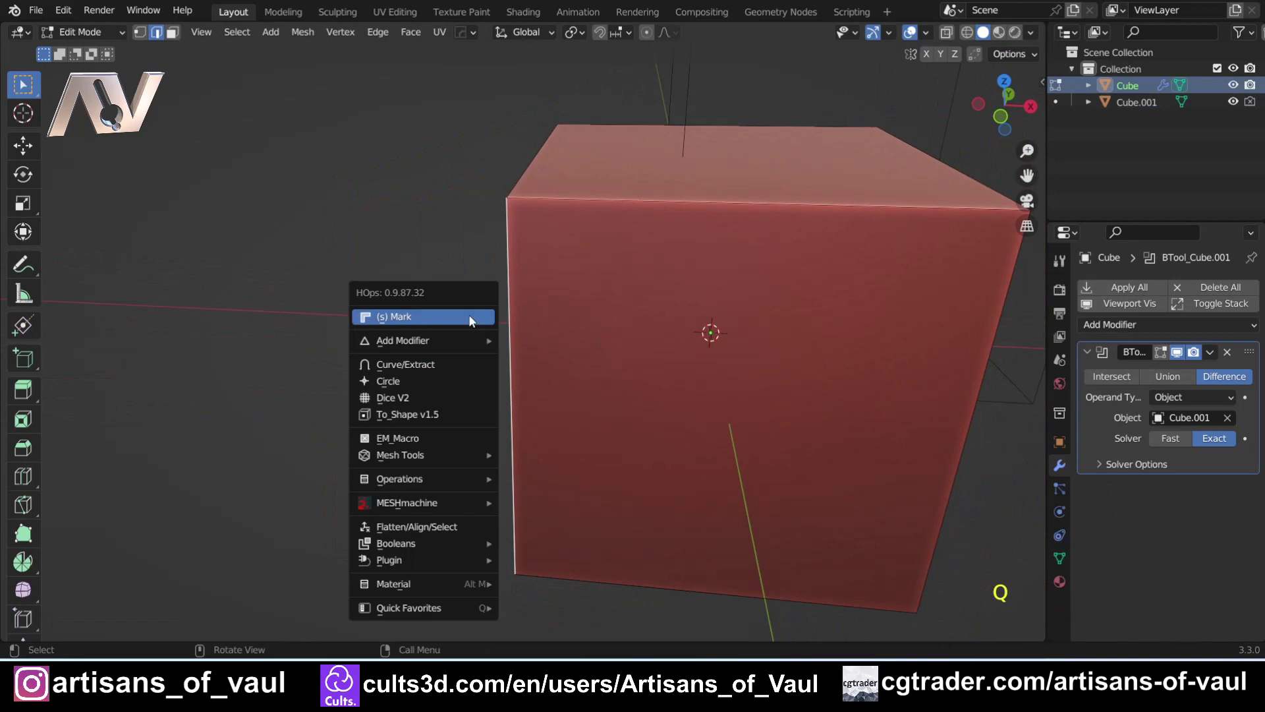
pyautogui.press('ctrl')
pyautogui.keyDown('ctrl'); pyautogui.click(471, 319); pyautogui.keyUp('ctrl')
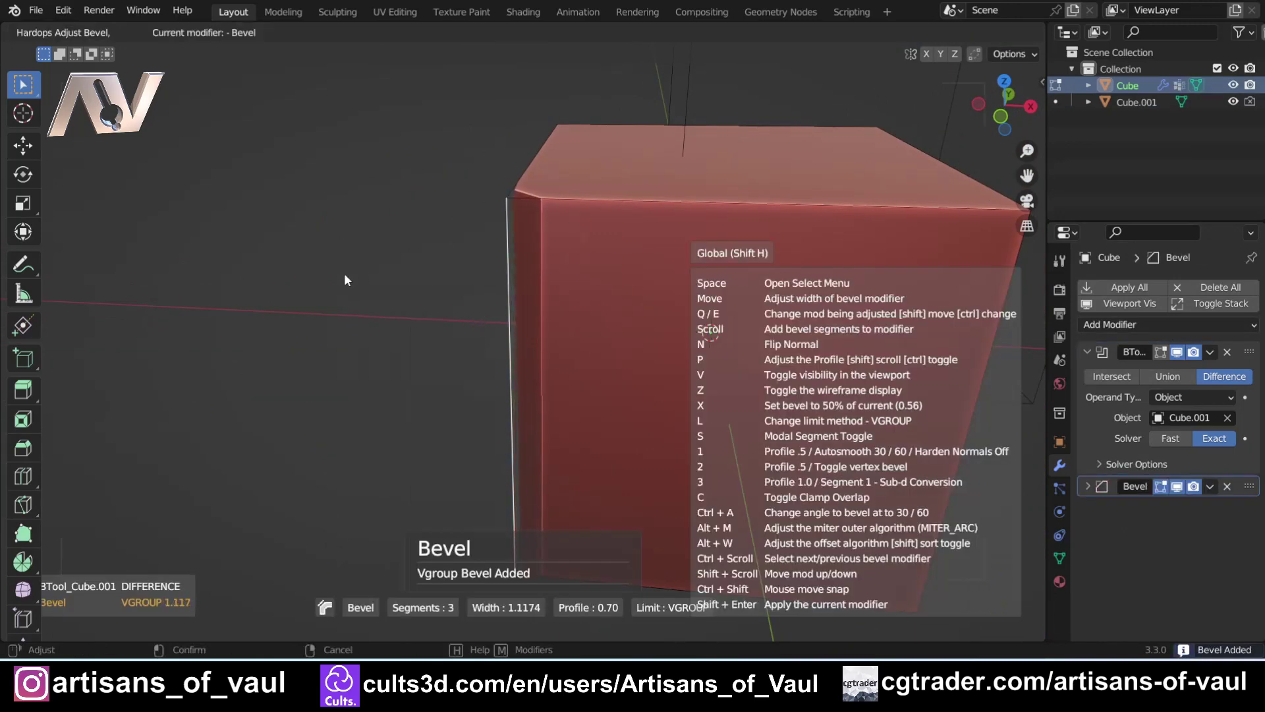
pyautogui.scroll(6, 265, 286)
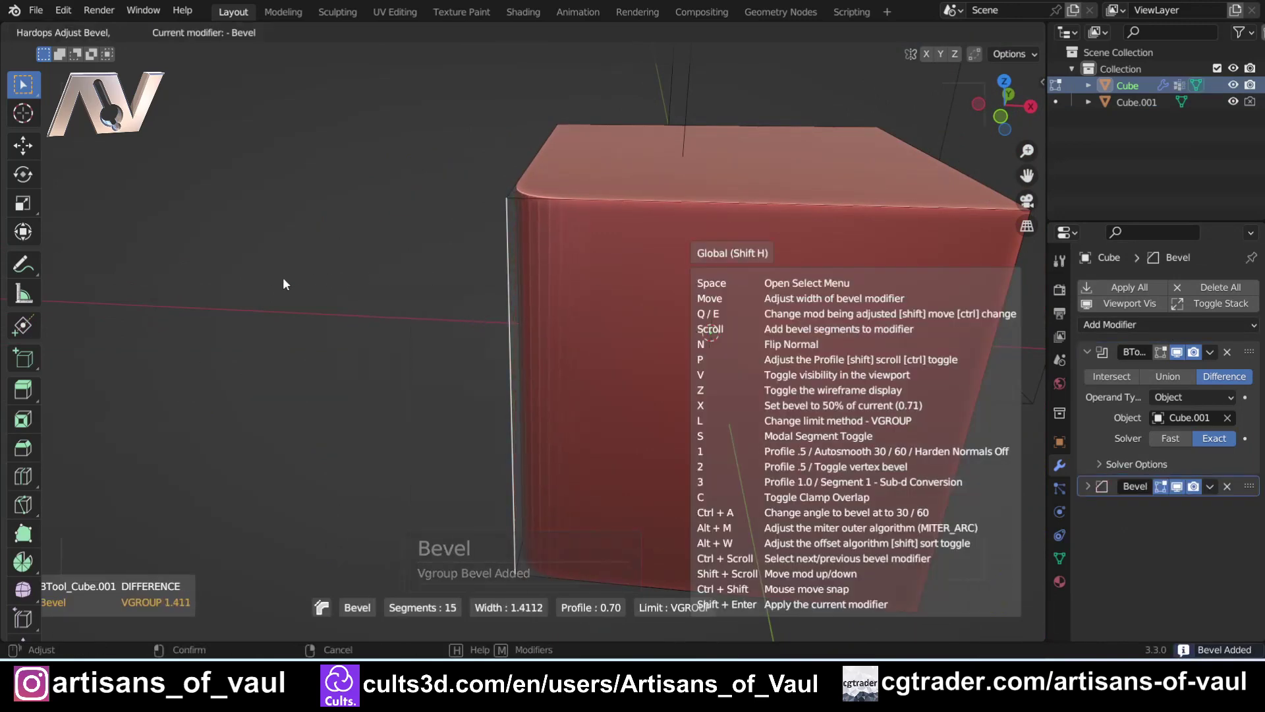
pyautogui.click(285, 288)
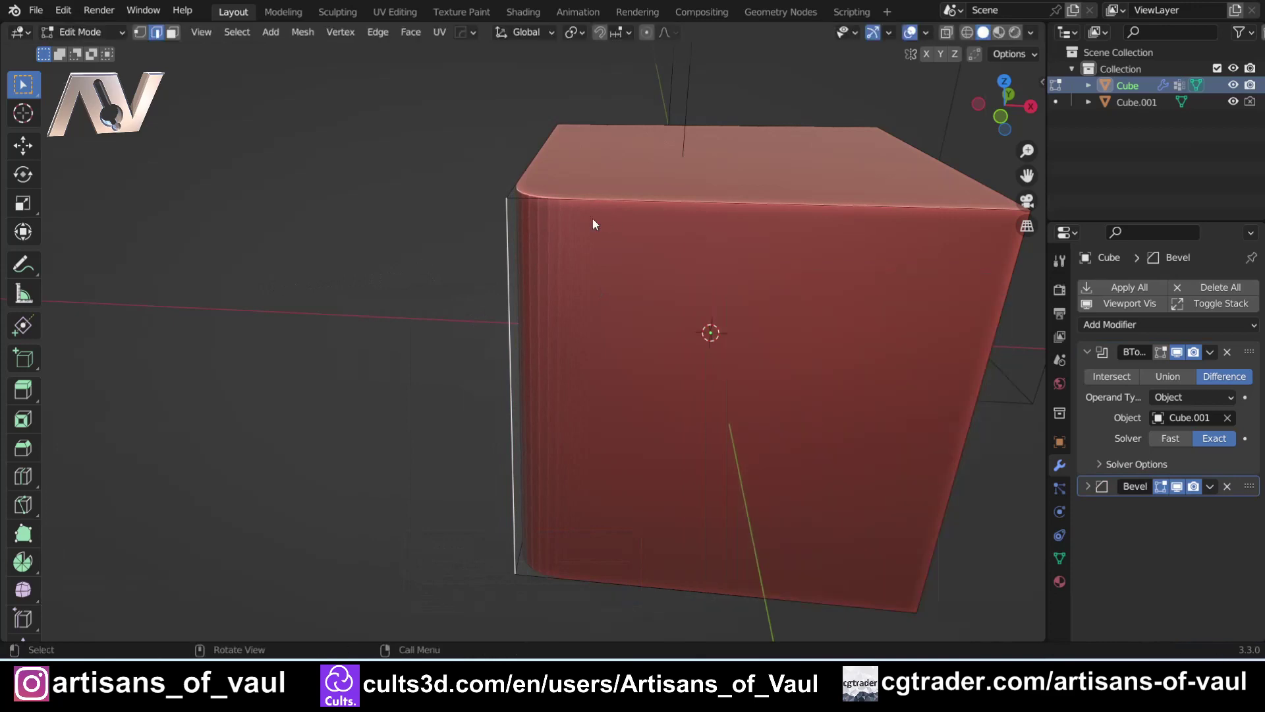
pyautogui.press('Tab')
# Set the Bevel modifier's amount to about 1.56 and its segments to 19
pyautogui.scroll(-5, 416, 318)
pyautogui.moveTo(417, 318); pyautogui.dragTo(590, 322, button='middle')
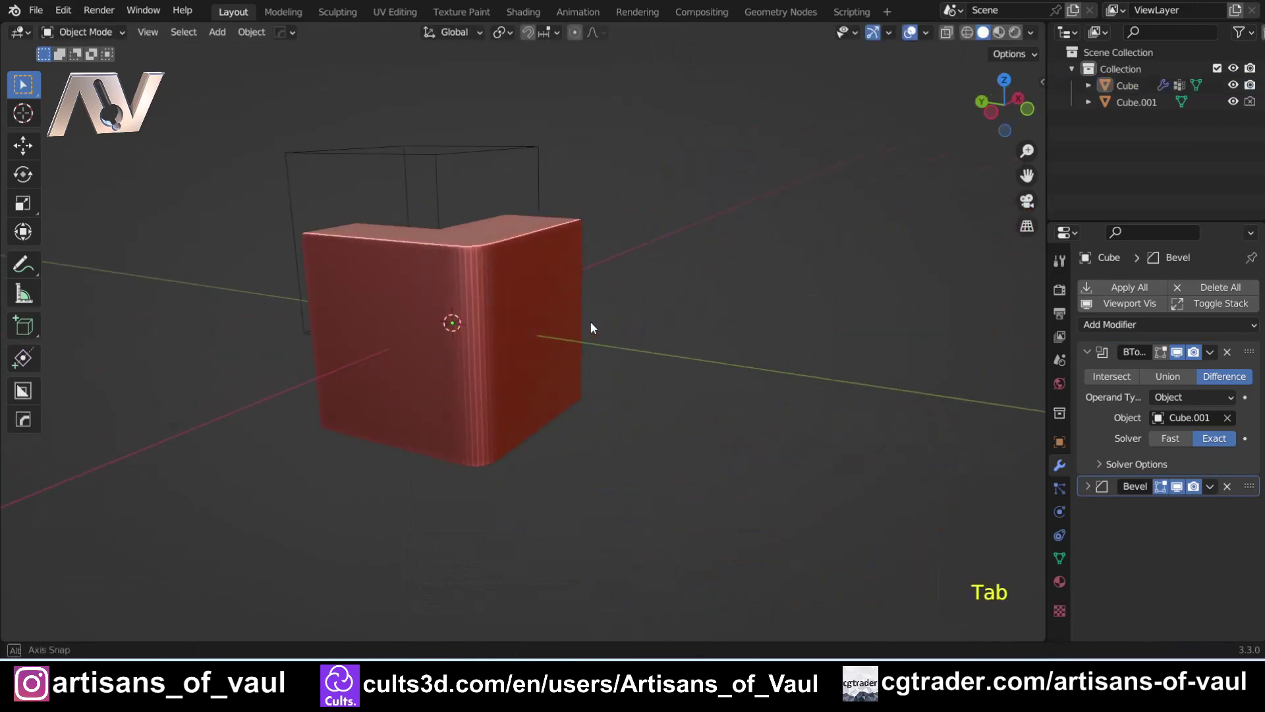
pyautogui.scroll(3, 442, 235)
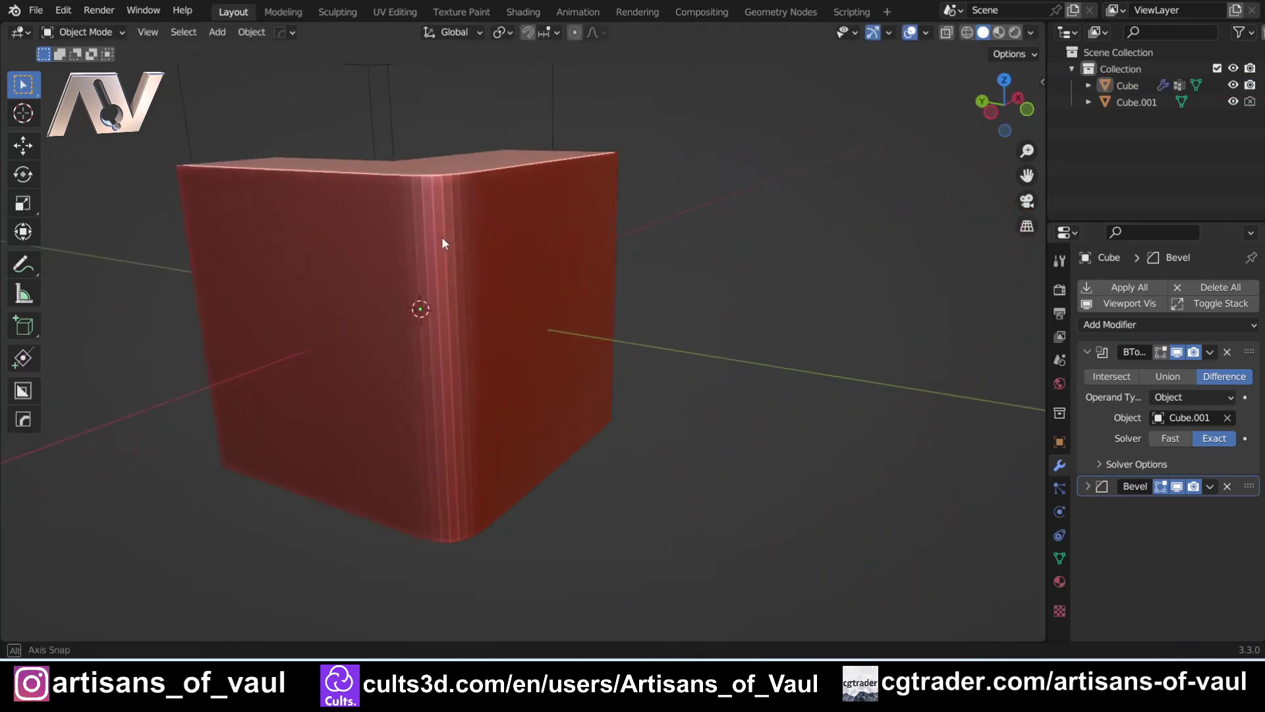
pyautogui.click(1088, 486)
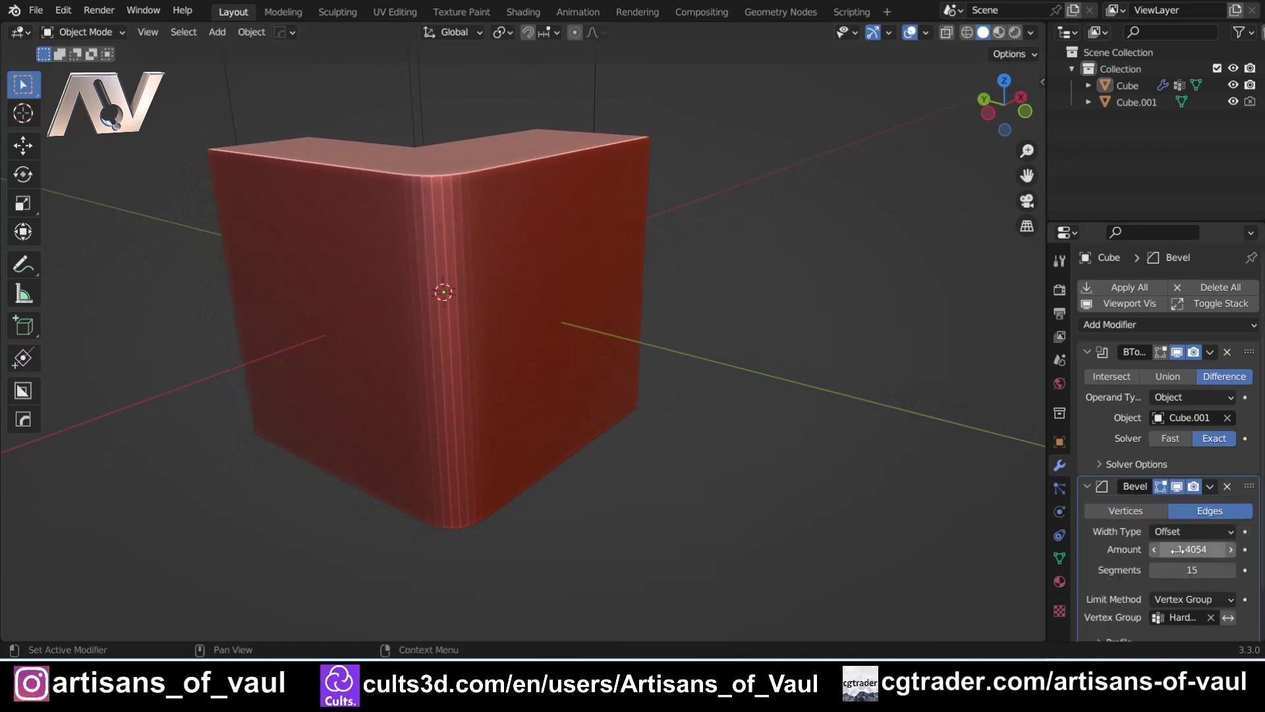
pyautogui.moveTo(1192, 549)
pyautogui.mouseDown()
pyautogui.moveTo(1206, 549)
pyautogui.moveTo(1179, 549)
pyautogui.moveTo(1192, 549)
pyautogui.moveTo(1179, 569)
pyautogui.moveTo(1160, 570)
pyautogui.moveTo(1201, 570)
pyautogui.mouseUp()
pyautogui.scroll(-3, 709, 306)
pyautogui.moveTo(477, 255); pyautogui.dragTo(461, 335, button='middle')
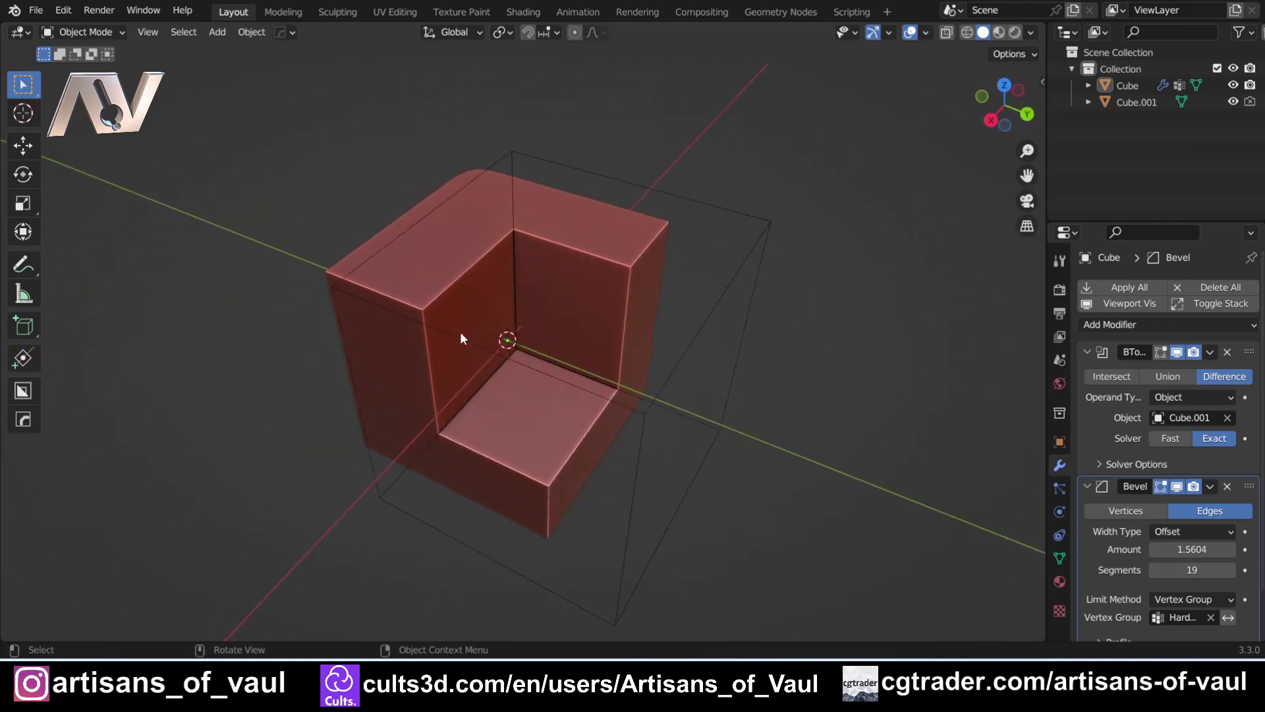
pyautogui.moveTo(441, 404); pyautogui.dragTo(538, 351, button='middle')
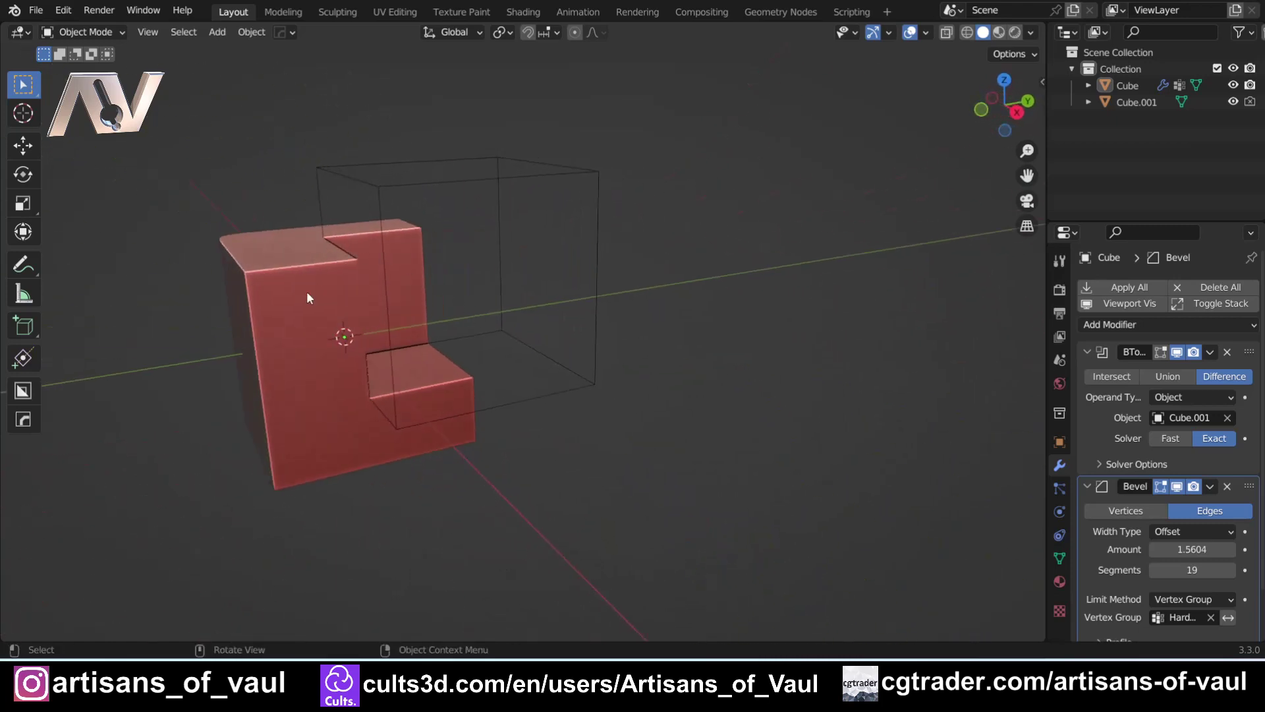
pyautogui.moveTo(402, 300); pyautogui.dragTo(436, 382, button='middle')
pyautogui.scroll(2, 413, 363)
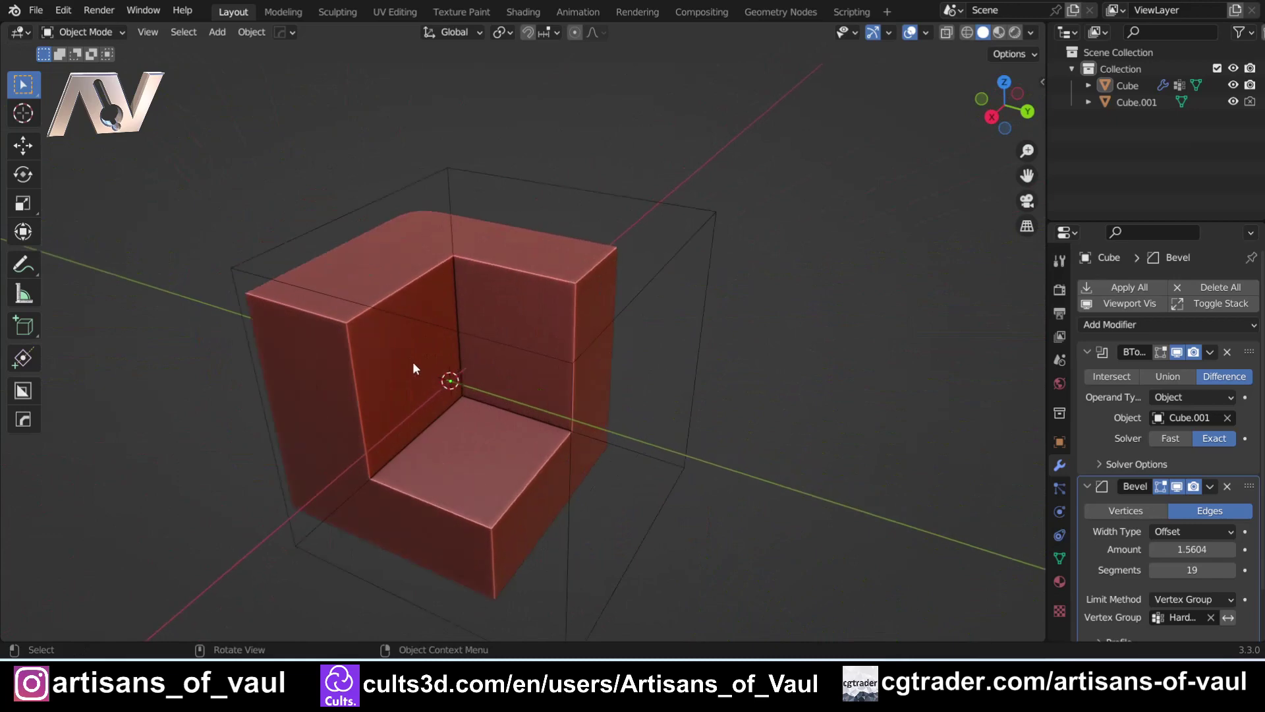
# Open the notched cube in Edit Mode with face selection, facing its rounded corner
pyautogui.click(327, 266)
pyautogui.moveTo(326, 267); pyautogui.dragTo(426, 250, button='middle')
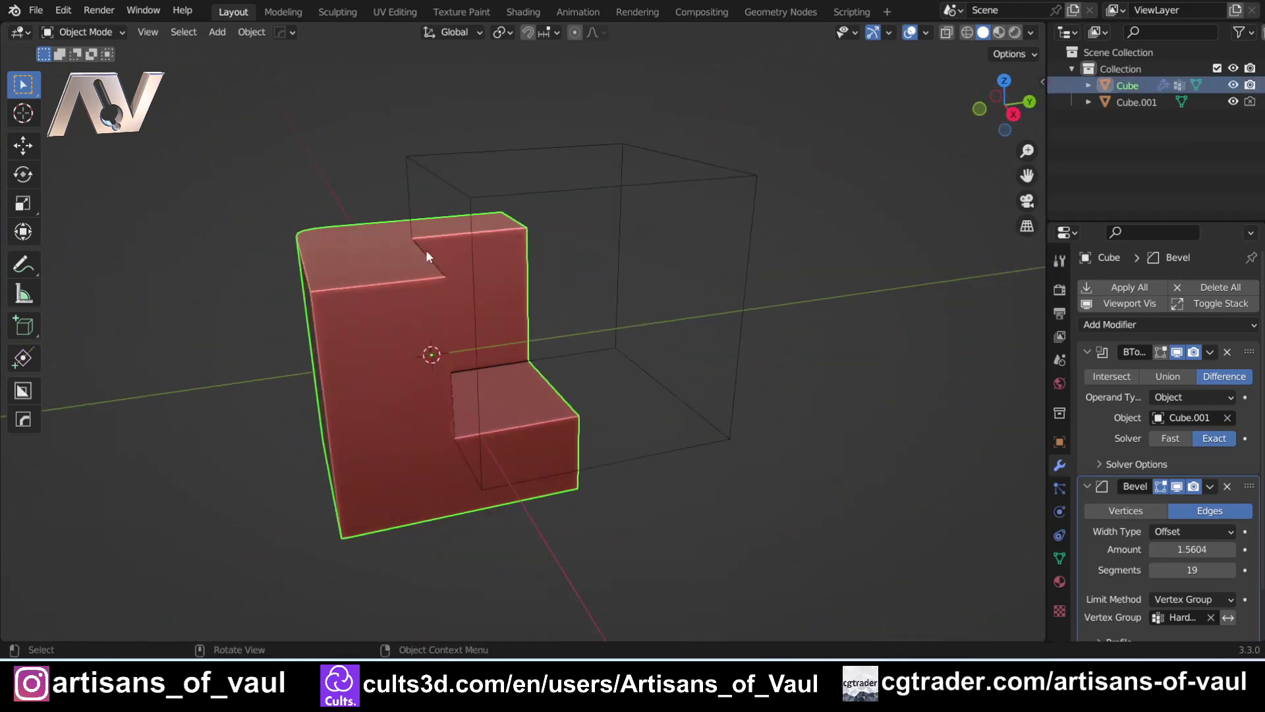
pyautogui.moveTo(399, 340); pyautogui.dragTo(432, 359, button='middle')
pyautogui.press('Tab')
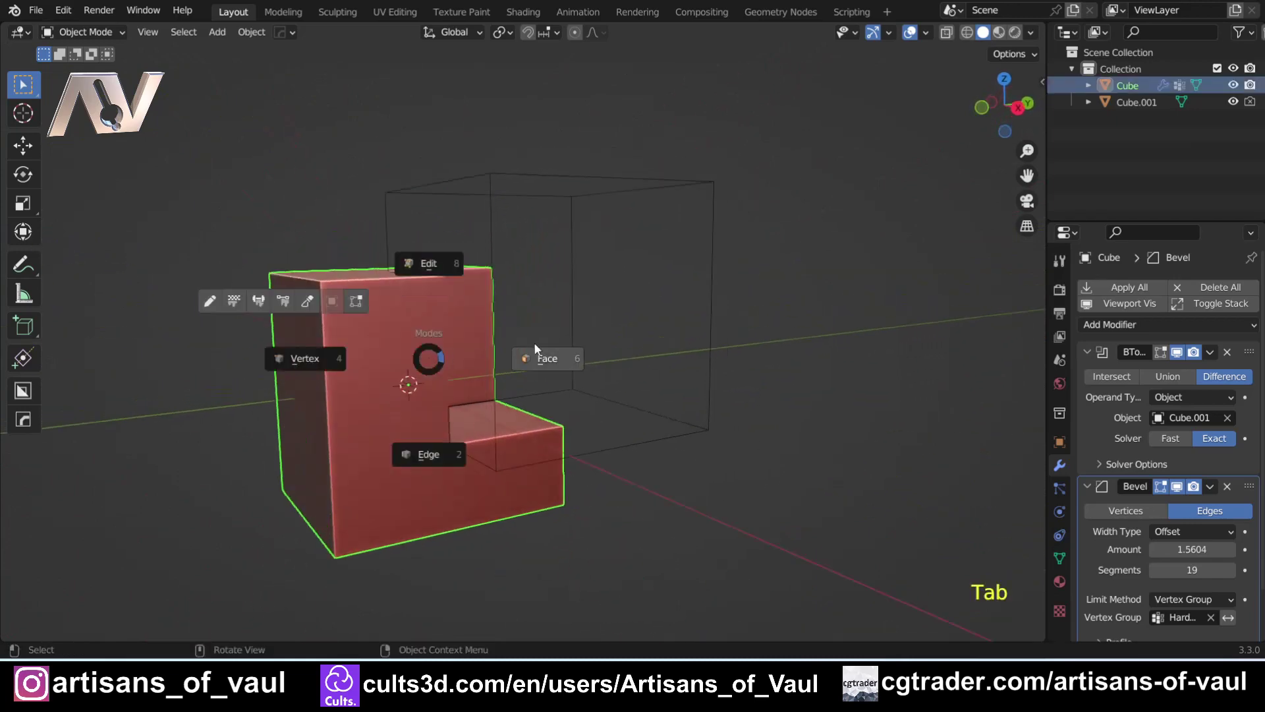
pyautogui.click(546, 357)
pyautogui.moveTo(500, 333); pyautogui.dragTo(669, 325, button='middle')
pyautogui.keyDown('shift'); pyautogui.moveTo(307, 346); pyautogui.dragTo(446, 271, button='middle'); pyautogui.keyUp('shift')
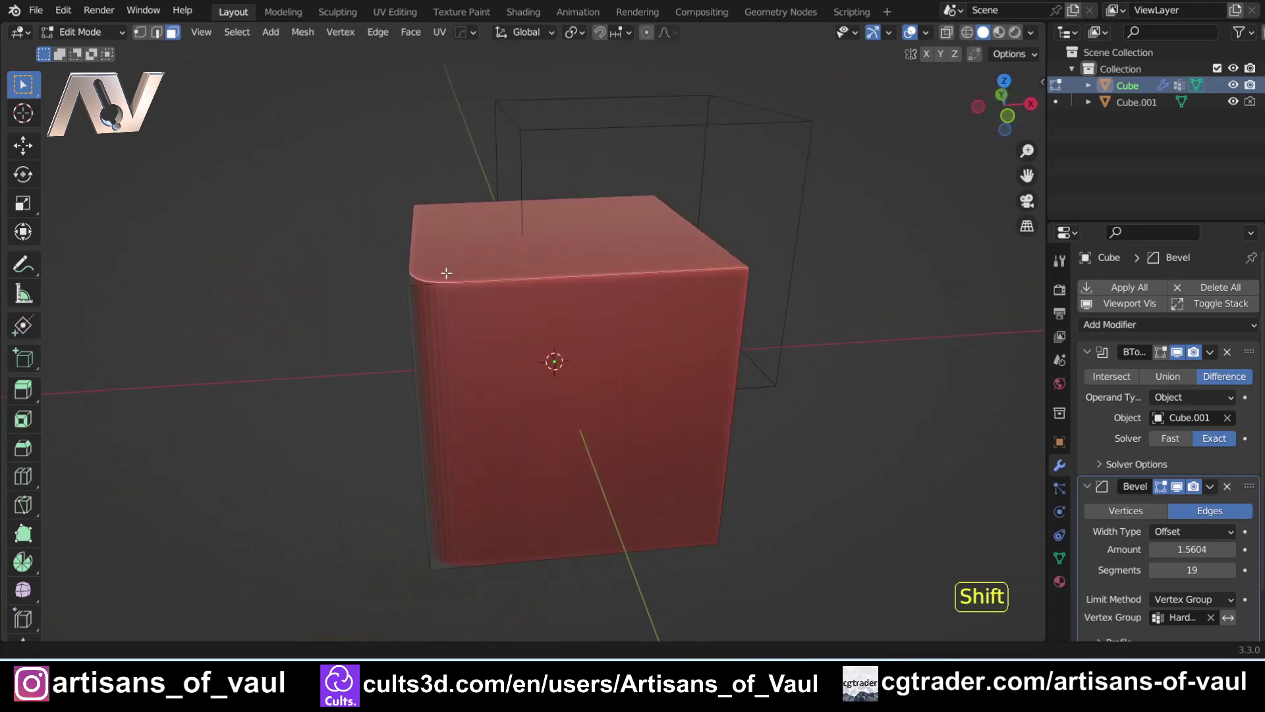
# Select the side face beside the rounded corner to examine the underlying unmodified mesh, and return to Object Mode
pyautogui.scroll(3, 517, 328)
pyautogui.click(517, 328)
pyautogui.moveTo(516, 327); pyautogui.dragTo(431, 255, button='middle')
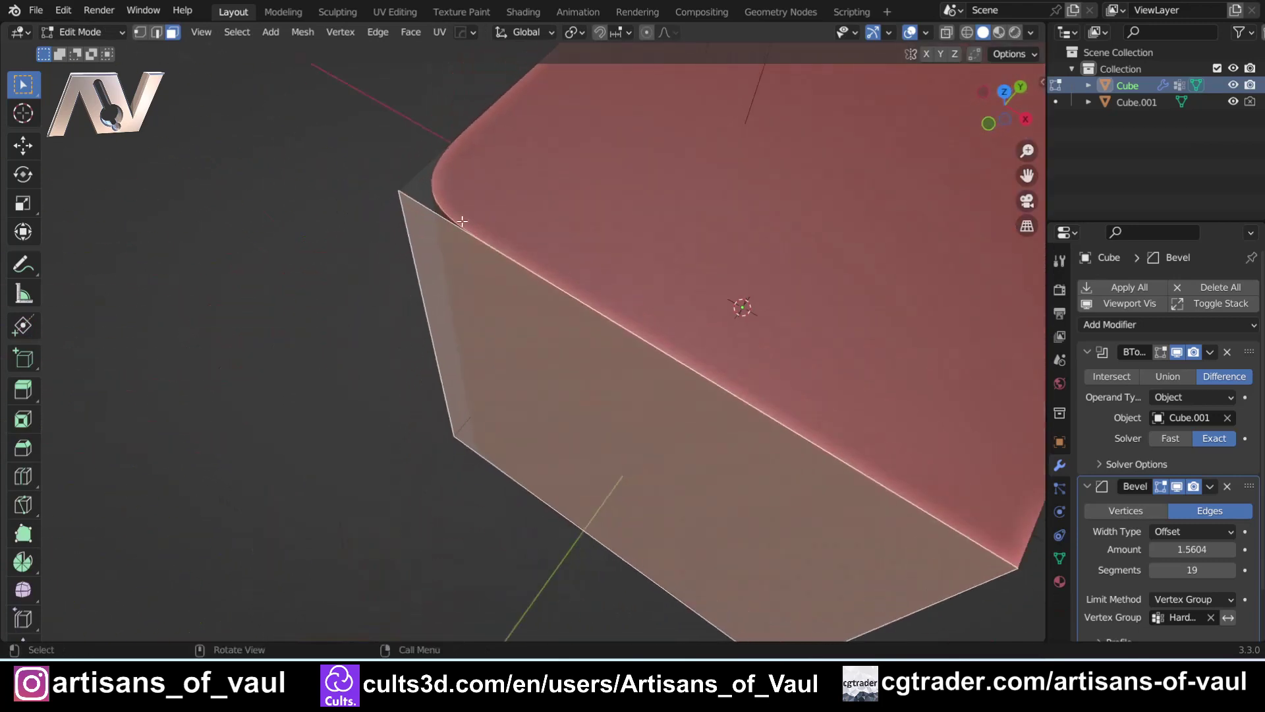
pyautogui.moveTo(472, 168); pyautogui.dragTo(460, 387, button='middle')
pyautogui.scroll(-6, 508, 152)
pyautogui.press('Tab')
pyautogui.click(523, 291)
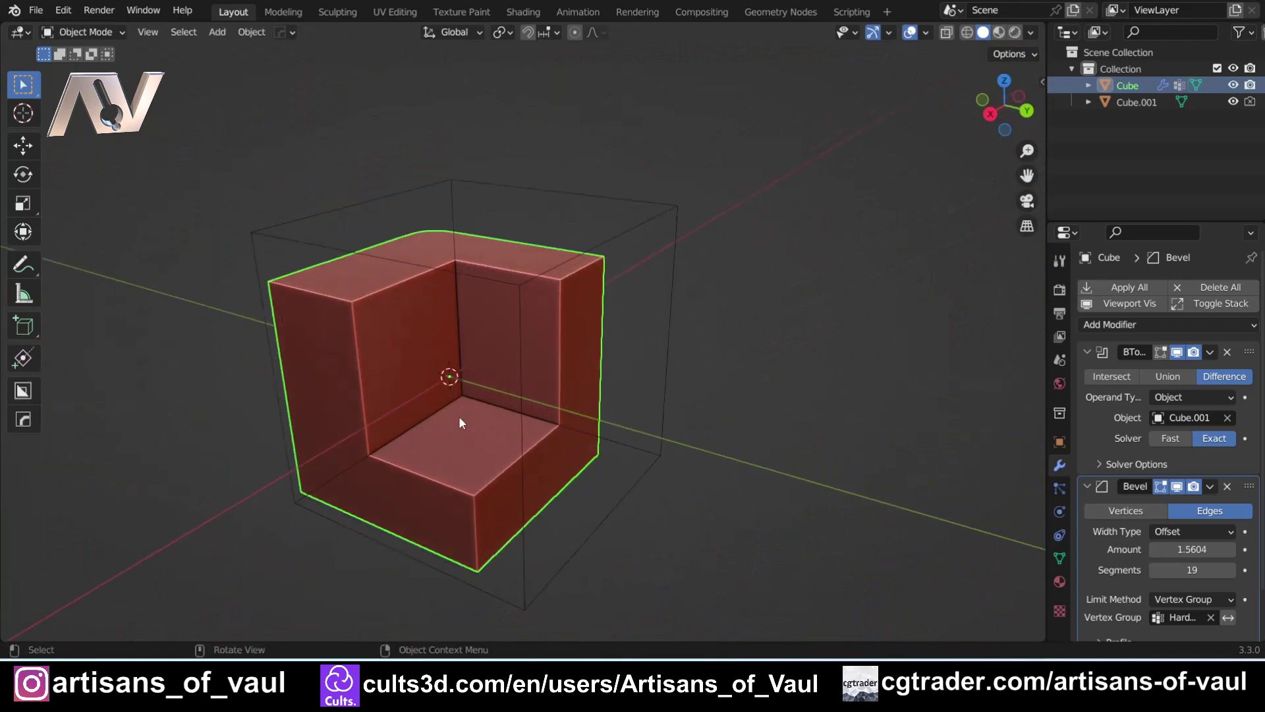
# Apply the cube's Boolean modifier and select one of the notch's inner vertical wall faces in Edit Mode
pyautogui.click(1211, 350)
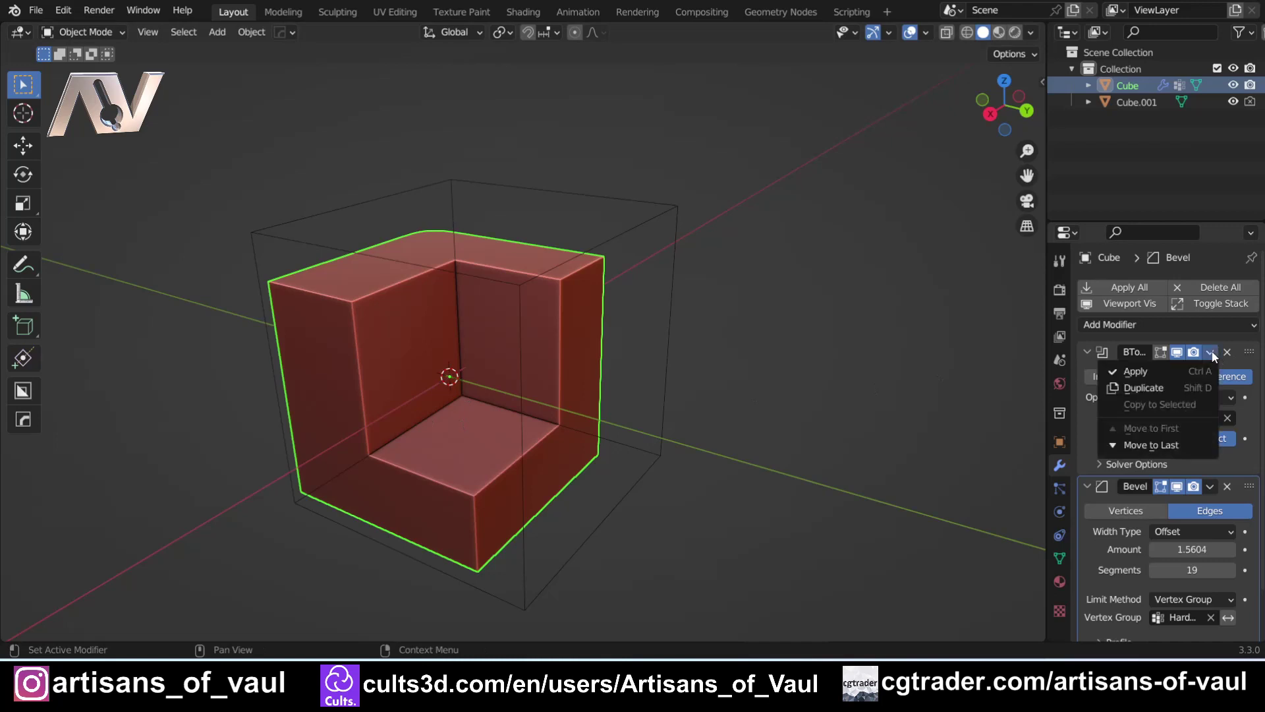
pyautogui.click(1184, 375)
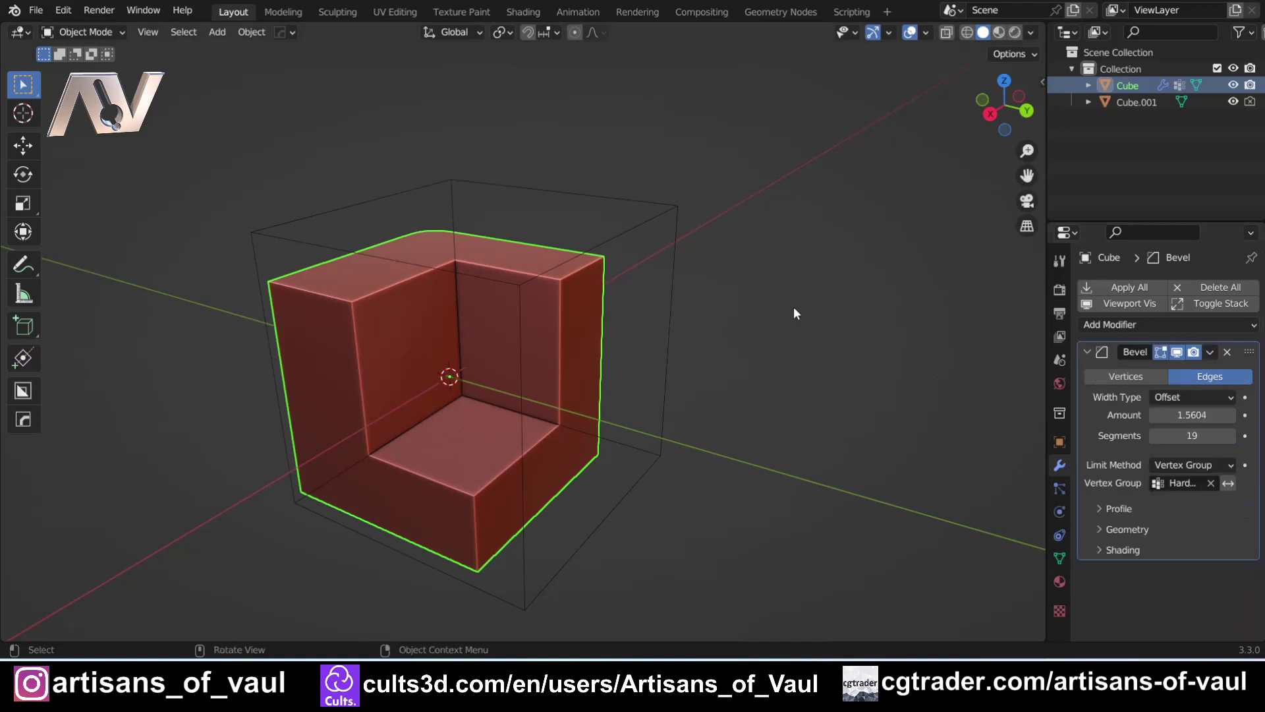
pyautogui.press('Tab')
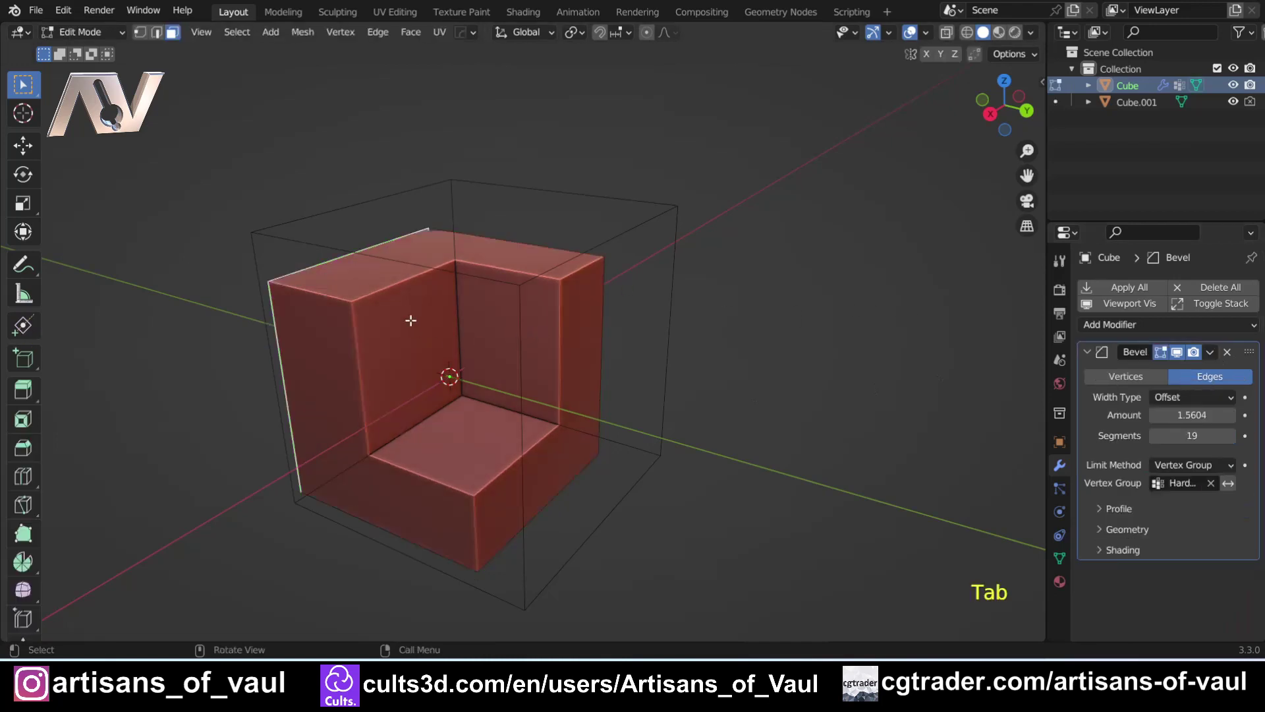
pyautogui.click(410, 320)
pyautogui.click(477, 402)
pyautogui.click(469, 412)
pyautogui.click(400, 379)
pyautogui.moveTo(399, 381); pyautogui.dragTo(435, 373, button='middle')
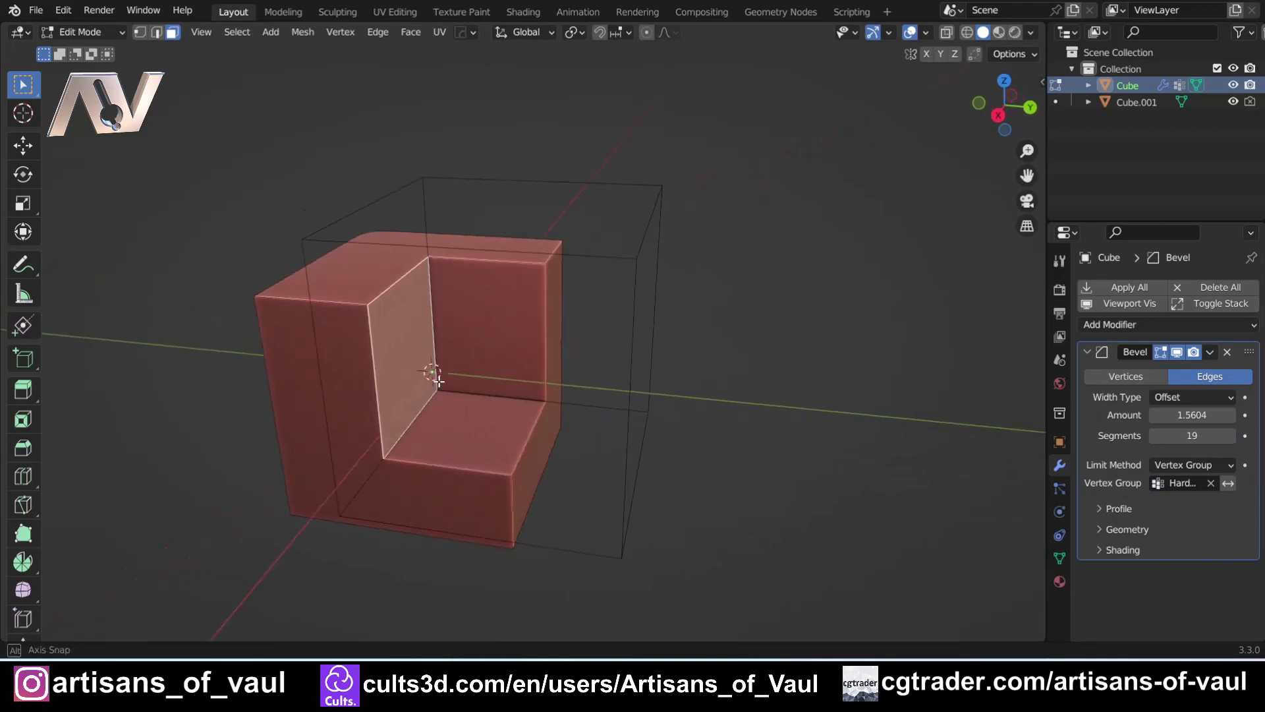
# Return to Object Mode, select the wireframe cutter box and try moving it away from the applied notch
pyautogui.press('Tab')
pyautogui.click(419, 251)
pyautogui.click(595, 256)
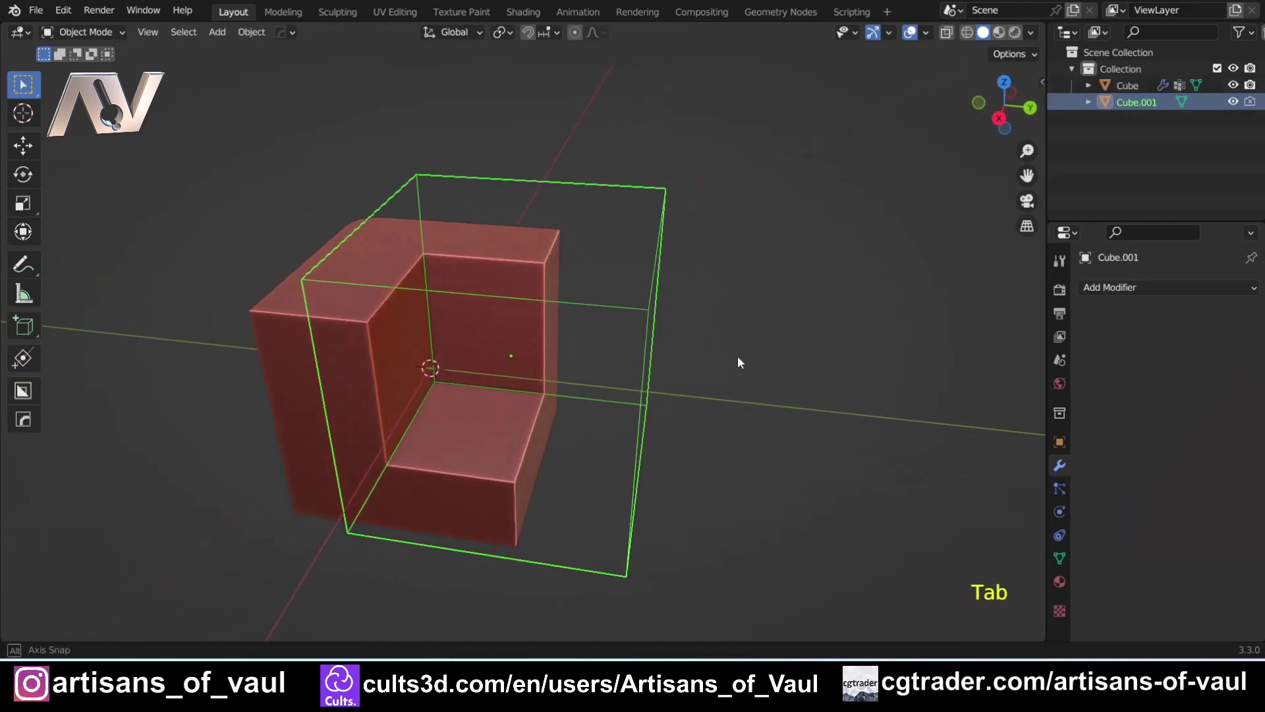
pyautogui.press('g')
pyautogui.rightClick(762, 397)
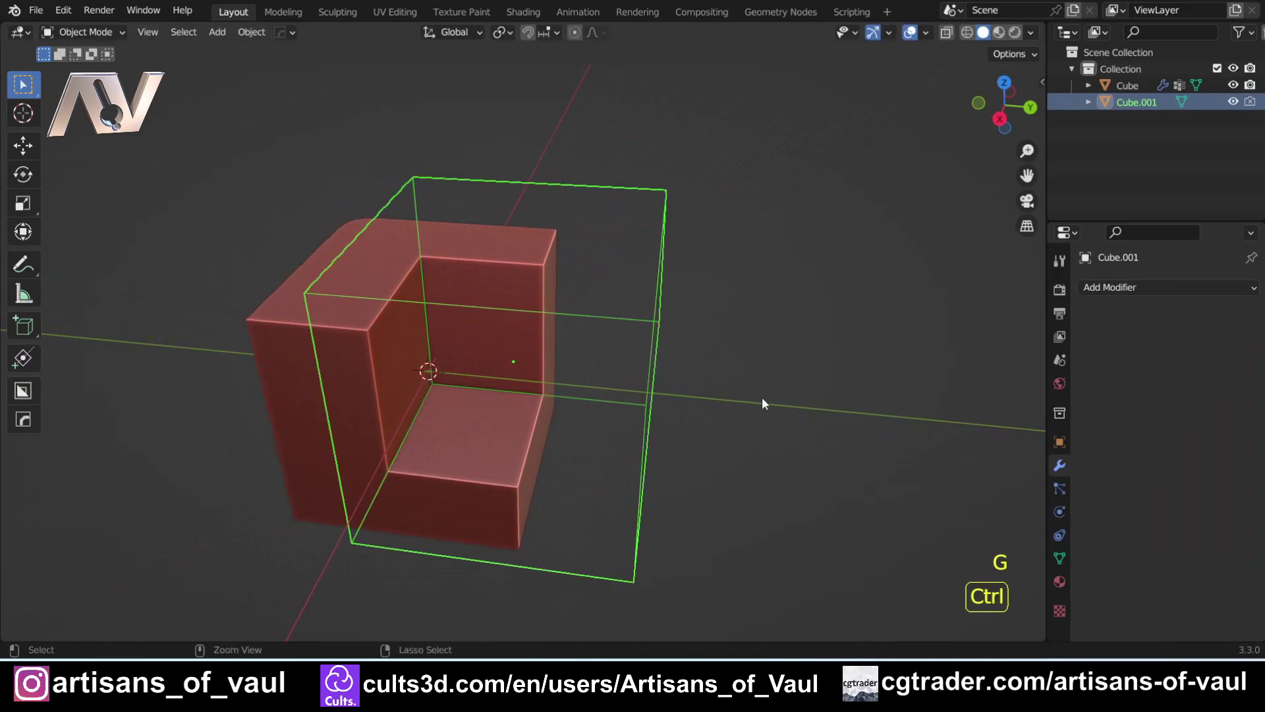
# Undo back to before the cube's Boolean modifier was applied, restoring the live Boolean in Object Mode
pyautogui.hotkey('ctrl', 'z')
pyautogui.hotkey('ctrl', 'z')
pyautogui.hotkey('ctrl', 'z')
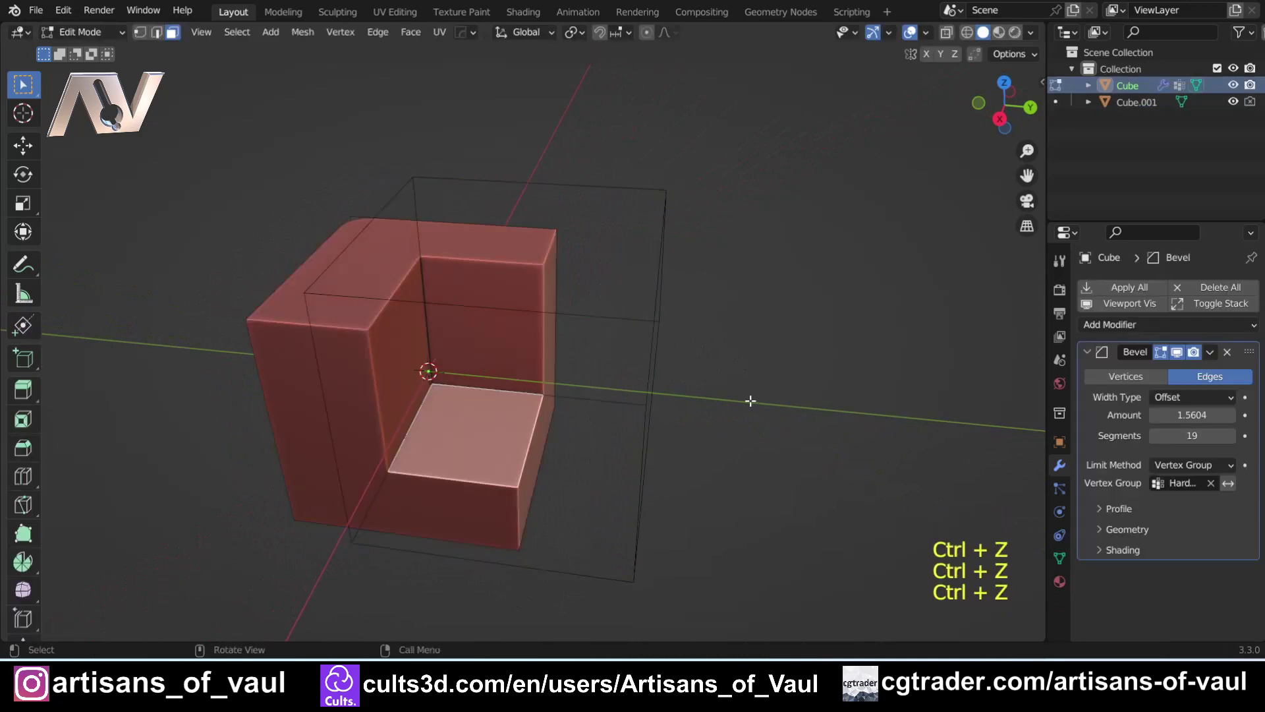
pyautogui.hotkey('ctrl', 'z')
pyautogui.hotkey('ctrl', 'z')
pyautogui.hotkey('ctrl', 'z')
pyautogui.hotkey('ctrl', 'z')
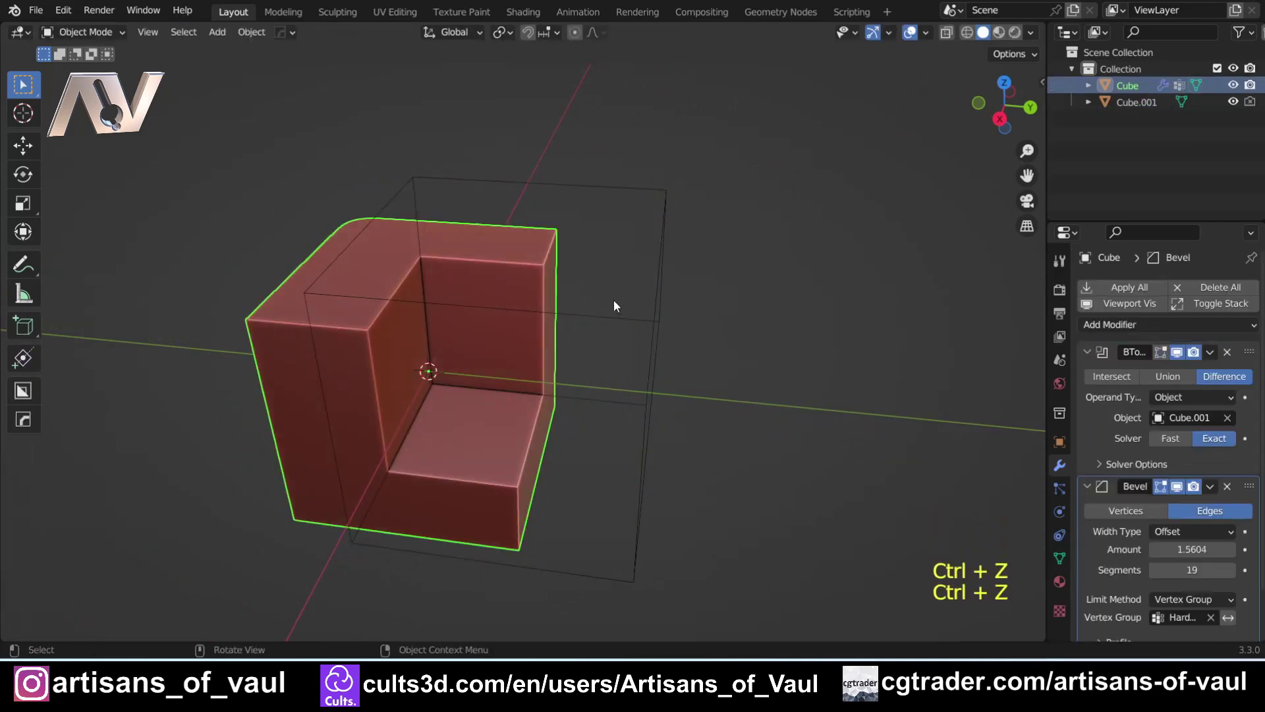
# Select the wireframe cutter box, test moving it against the live cut without keeping the move, and hide it
pyautogui.click(618, 223)
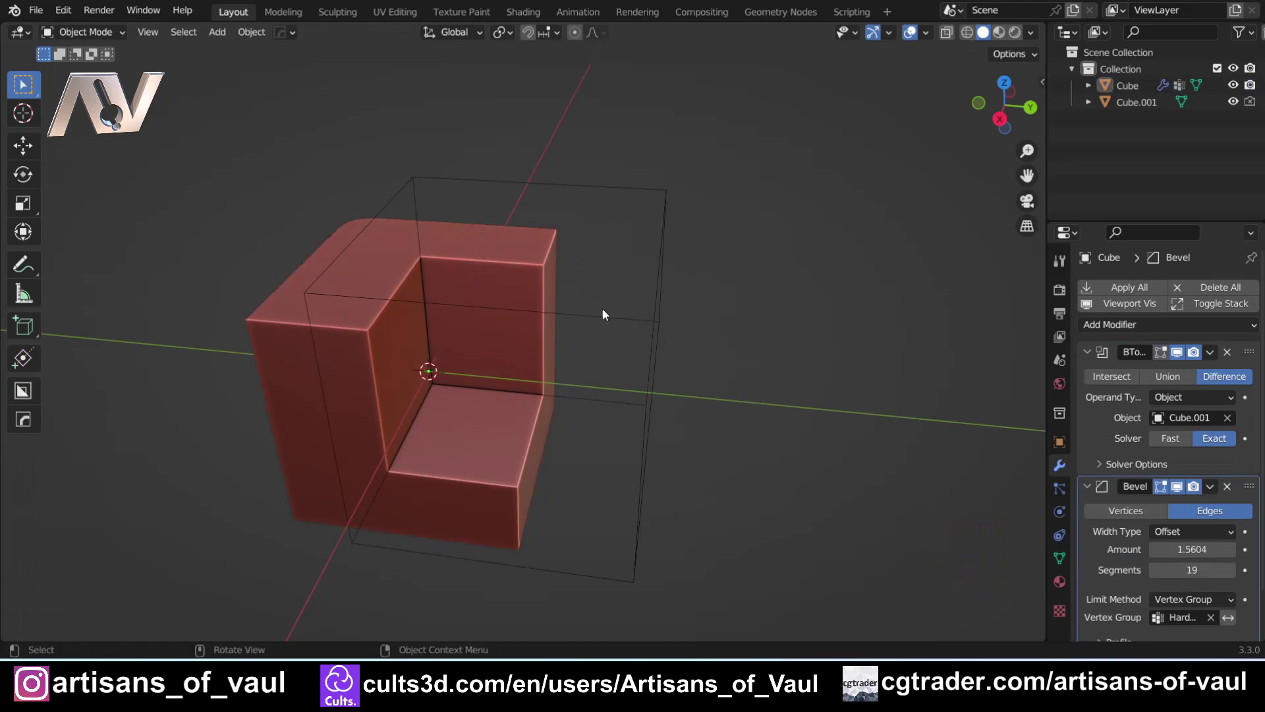
pyautogui.click(646, 339)
pyautogui.moveTo(647, 338); pyautogui.dragTo(656, 337, button='middle')
pyautogui.press('g')
pyautogui.rightClick(641, 334)
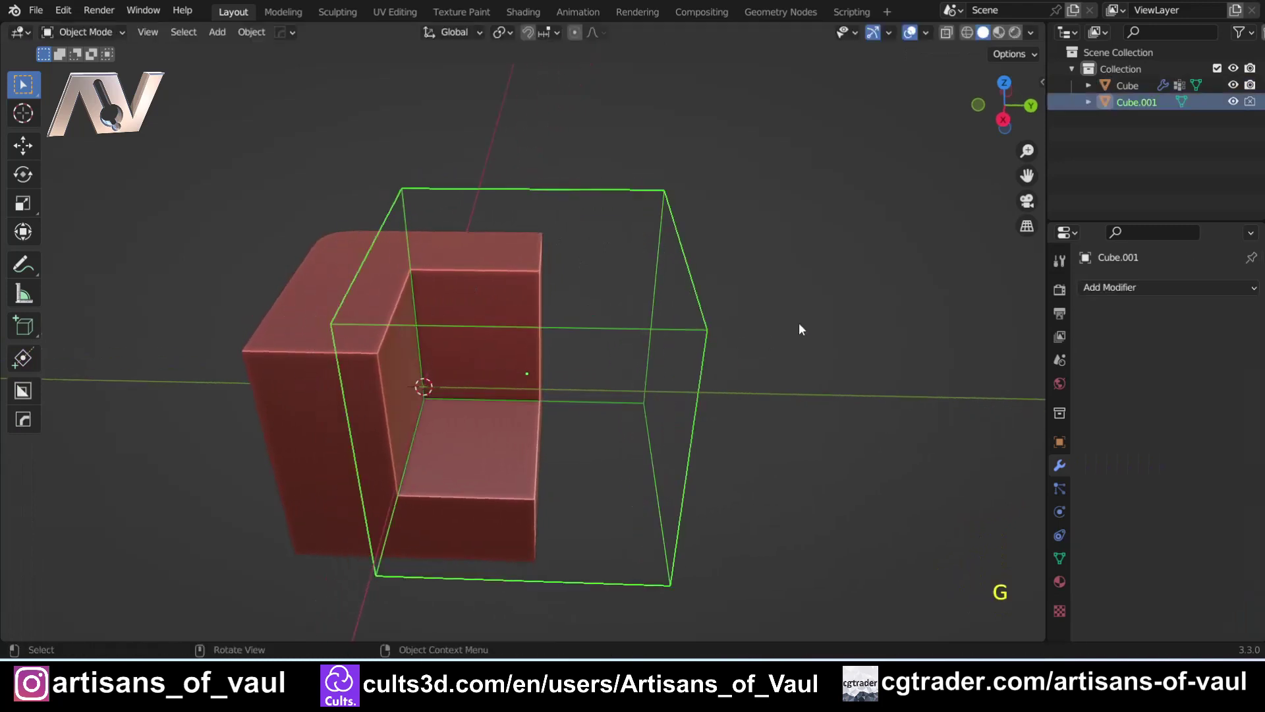
pyautogui.moveTo(799, 324); pyautogui.dragTo(768, 400, button='middle')
pyautogui.scroll(2, 768, 400)
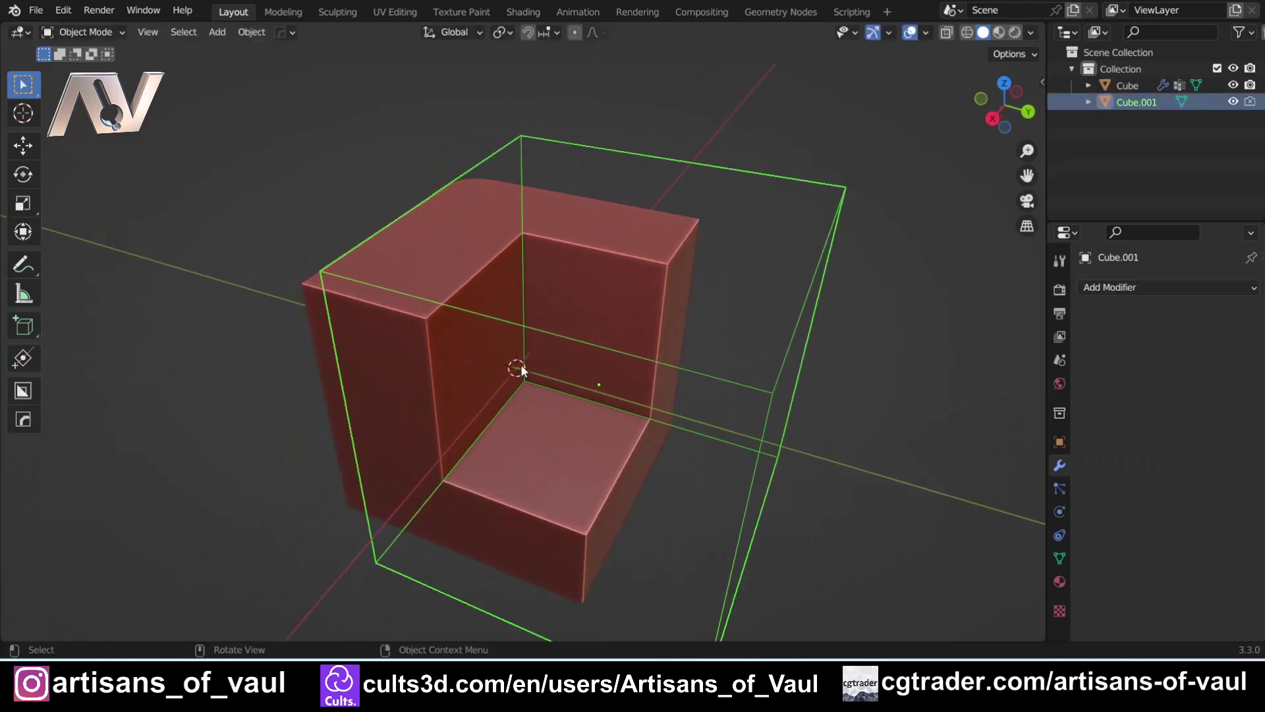
pyautogui.scroll(-2, 521, 367)
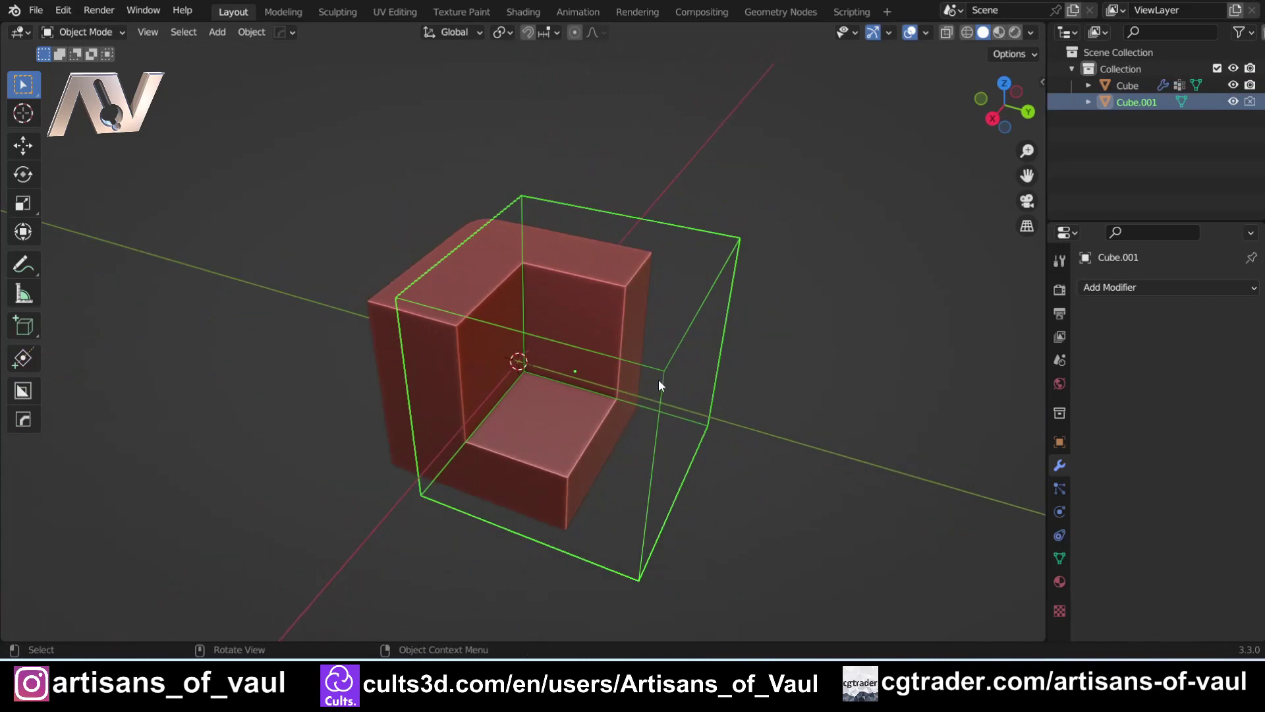
pyautogui.press('h')
# Start a HOps Face Extract on the notched cube in Boolean mode and pick the notch's floor and adjoining back wall
pyautogui.moveTo(615, 390); pyautogui.dragTo(502, 323, button='middle')
pyautogui.click(490, 260)
pyautogui.press('q')
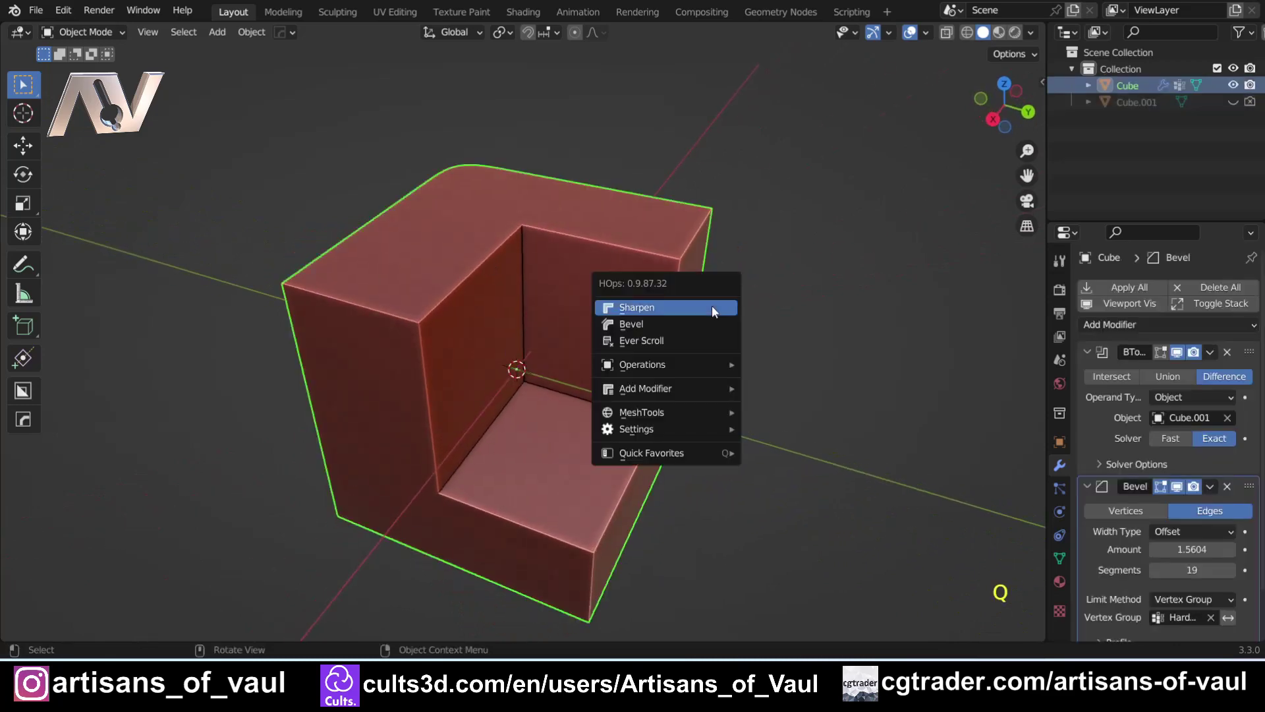
pyautogui.moveTo(659, 409)
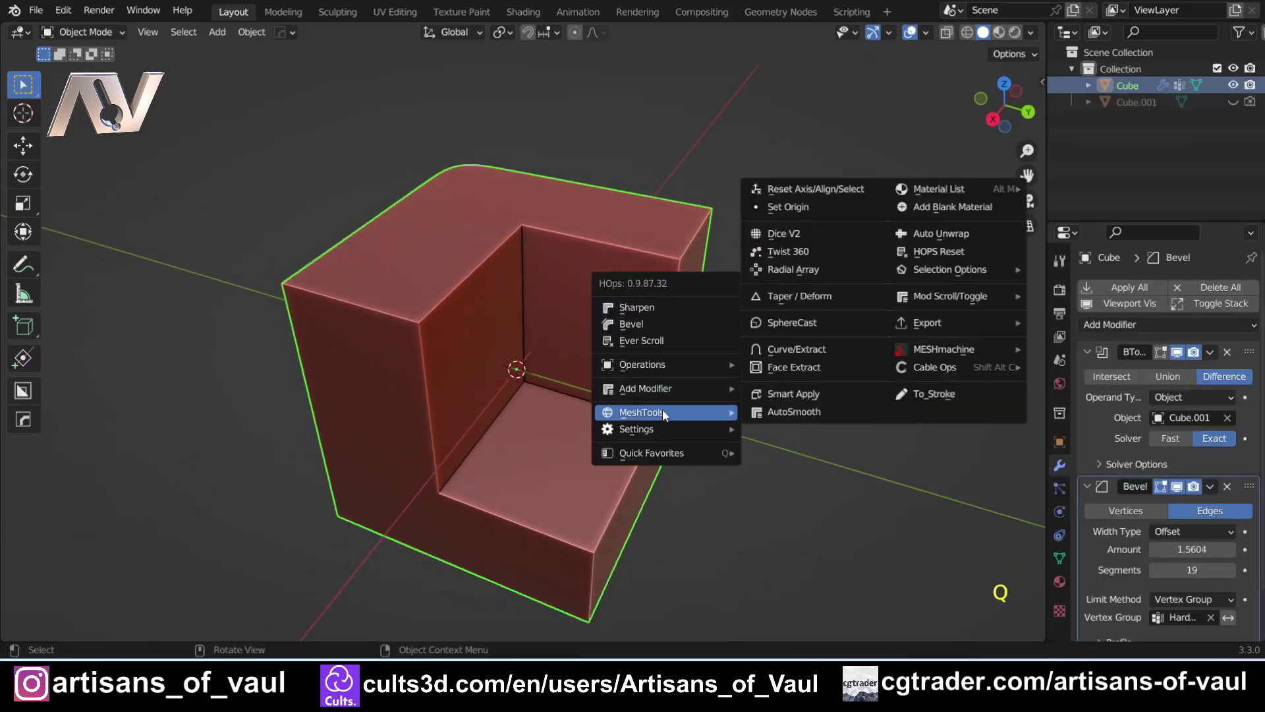
pyautogui.click(814, 367)
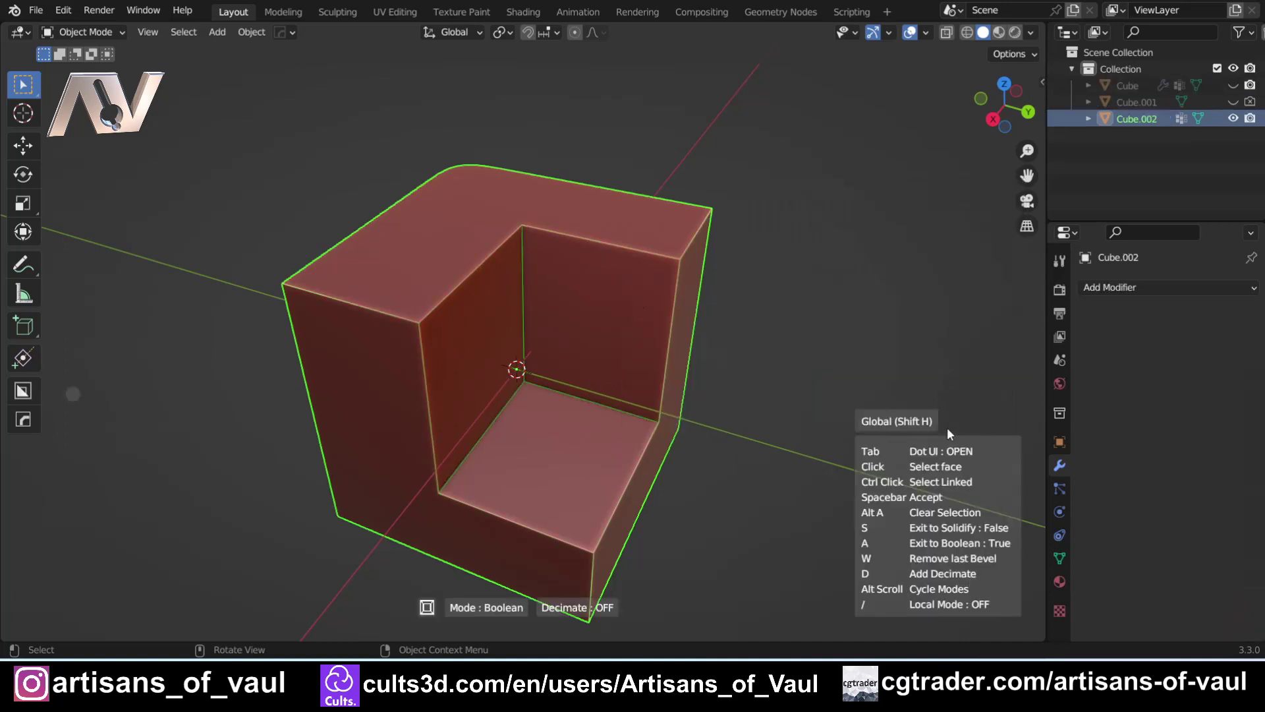
pyautogui.press('h')
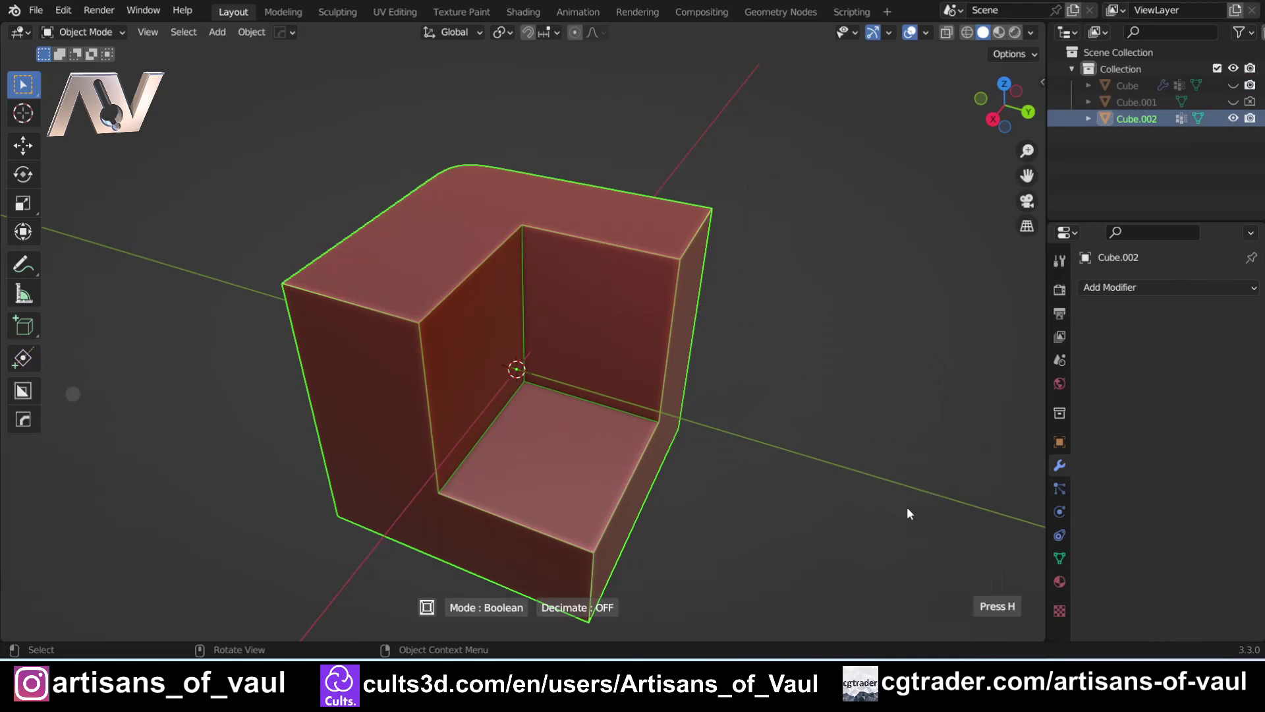
pyautogui.moveTo(607, 421); pyautogui.dragTo(585, 376, button='middle')
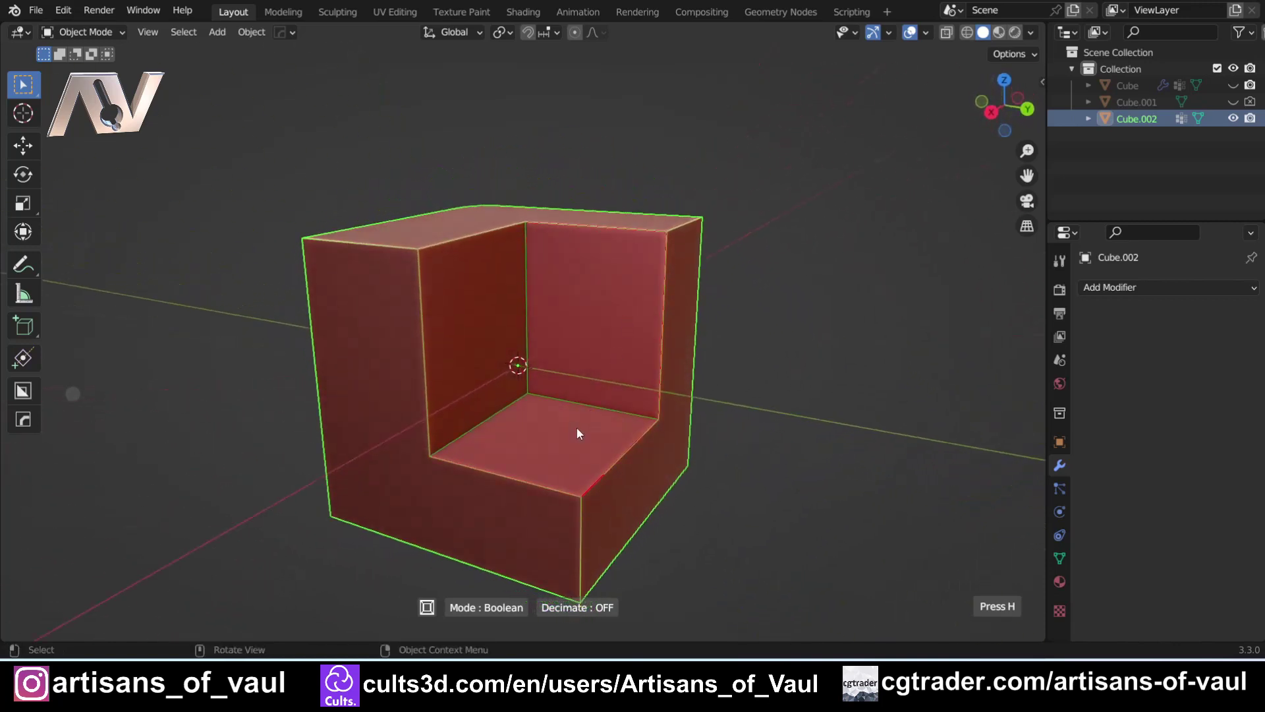
pyautogui.moveTo(576, 427); pyautogui.dragTo(577, 367, button='middle')
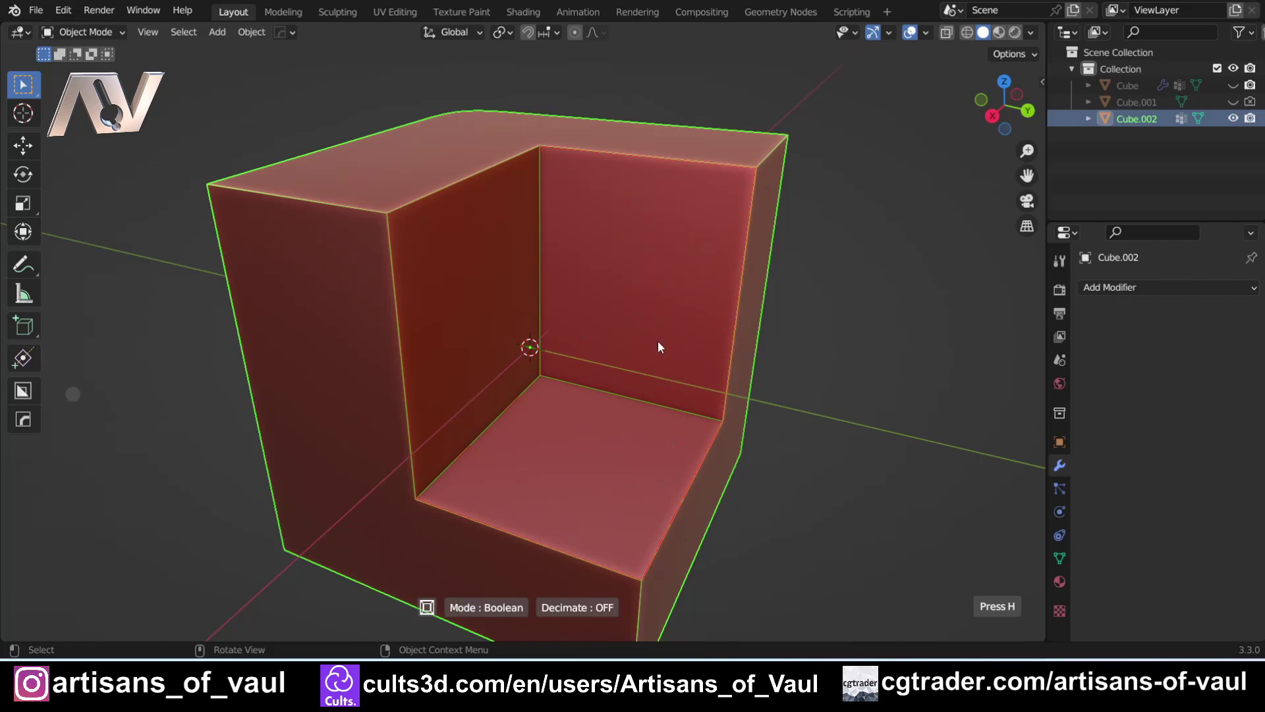
# Inset the extracted notch faces, extrude them about 0.56 deep as a recess cut, and return to Object Mode
pyautogui.click(820, 376)
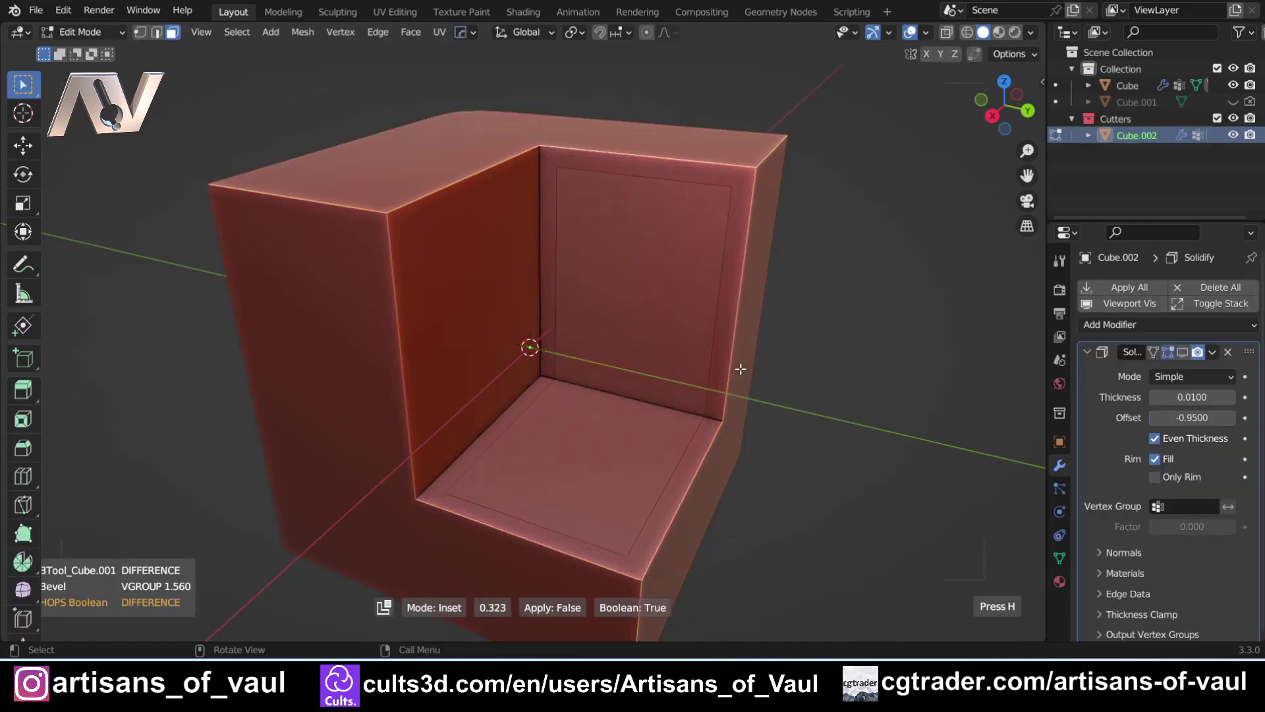
pyautogui.press('e')
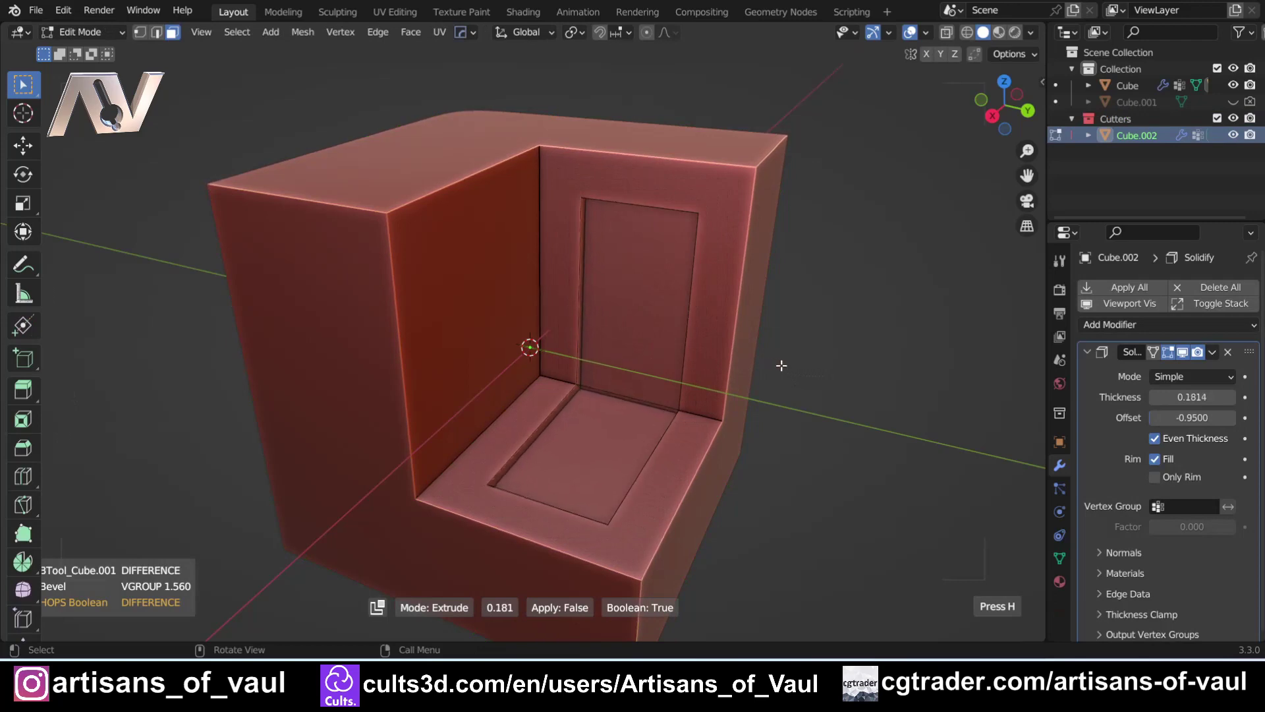
pyautogui.click(690, 362)
pyautogui.scroll(-3, 753, 232)
pyautogui.press('Tab')
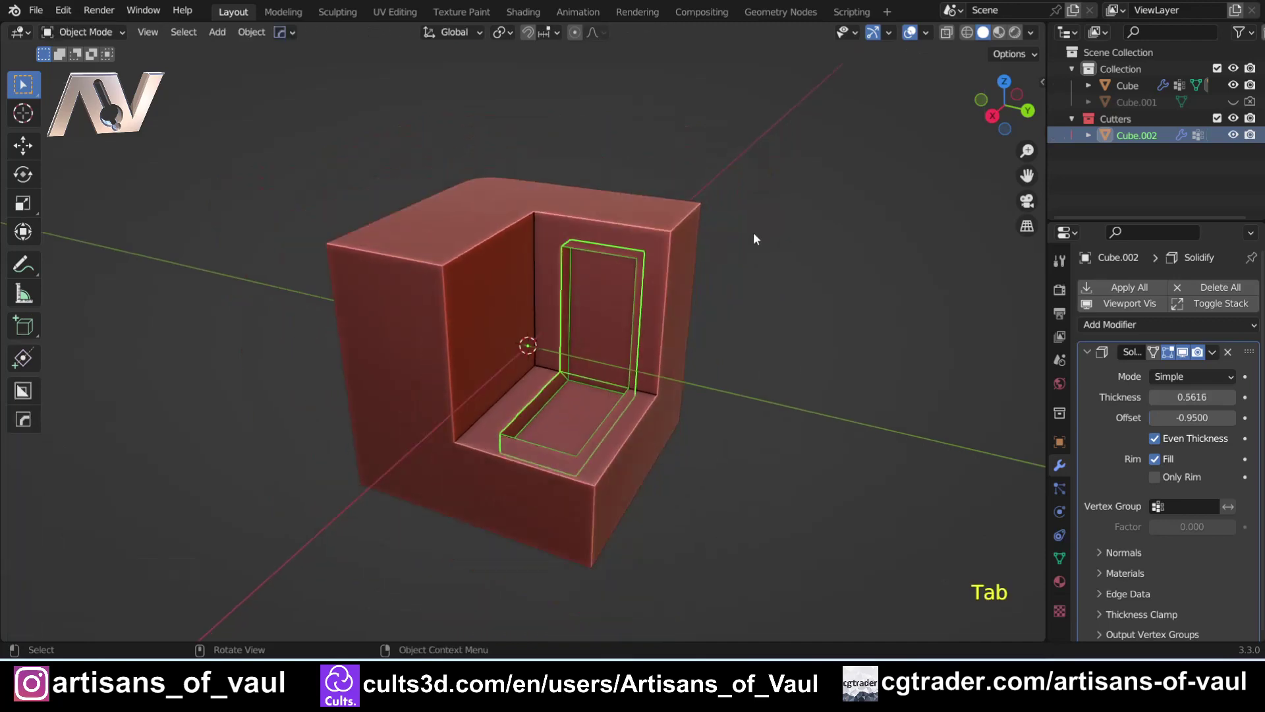
# Select the notched cube and review the Boolean and Bevel entries in its modifier stack
pyautogui.click(677, 203)
pyautogui.moveTo(723, 303); pyautogui.dragTo(520, 353, button='middle')
pyautogui.scroll(-5, 1133, 513)
pyautogui.scroll(5, 698, 361)
pyautogui.scroll(-5, 540, 329)
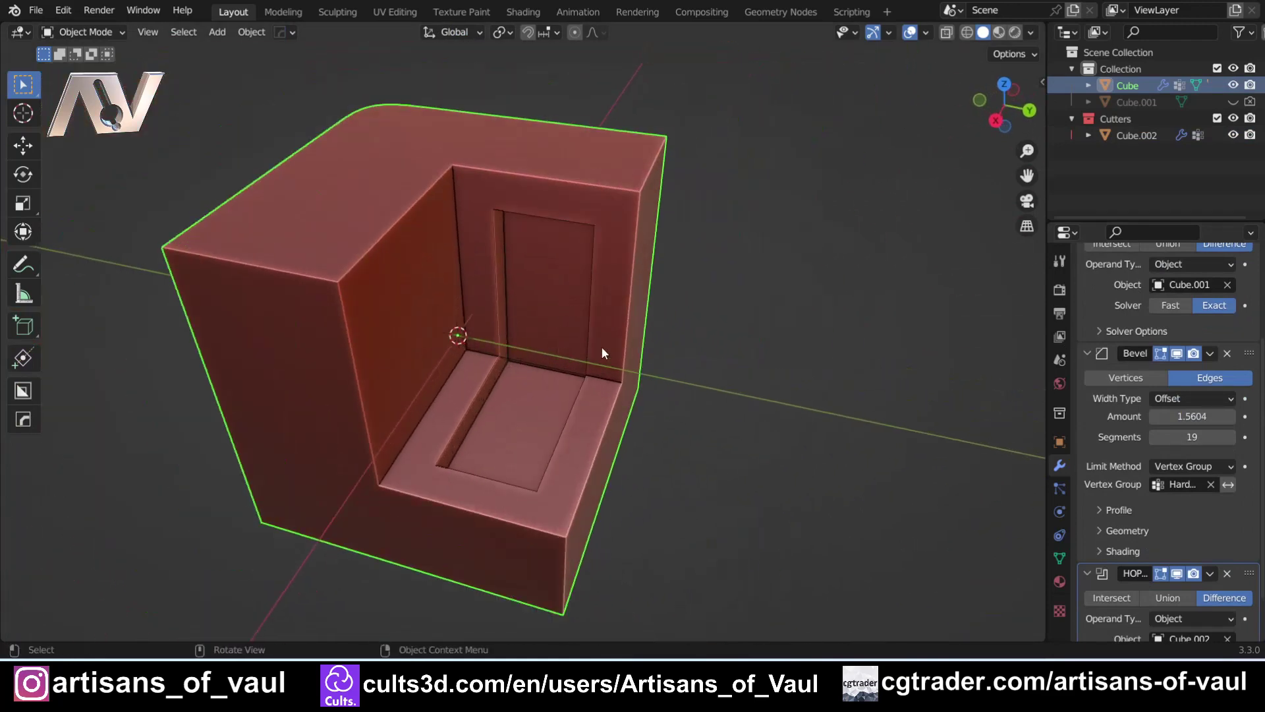
# Use HOps Ever Scroll to step through the cube's Booleans and select the recess cutter
pyautogui.press('q')
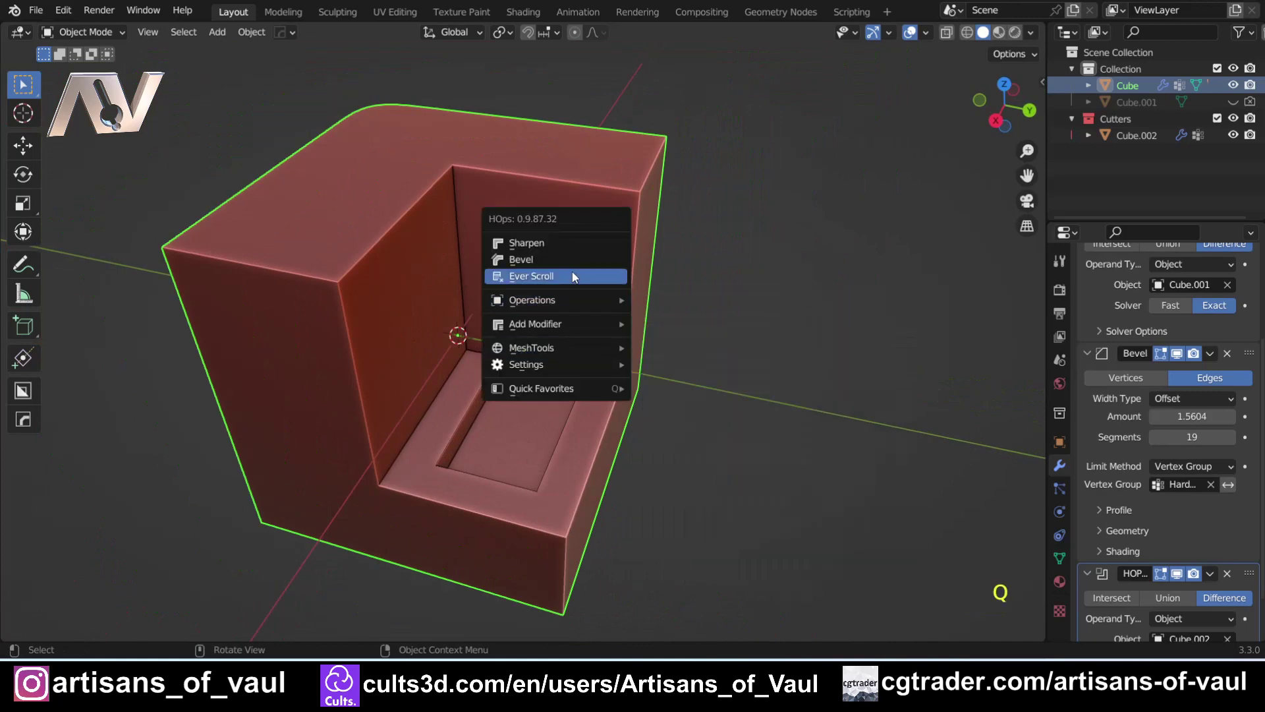
pyautogui.click(573, 274)
pyautogui.scroll(1, 571, 273)
pyautogui.scroll(-1, 572, 273)
pyautogui.click(571, 272)
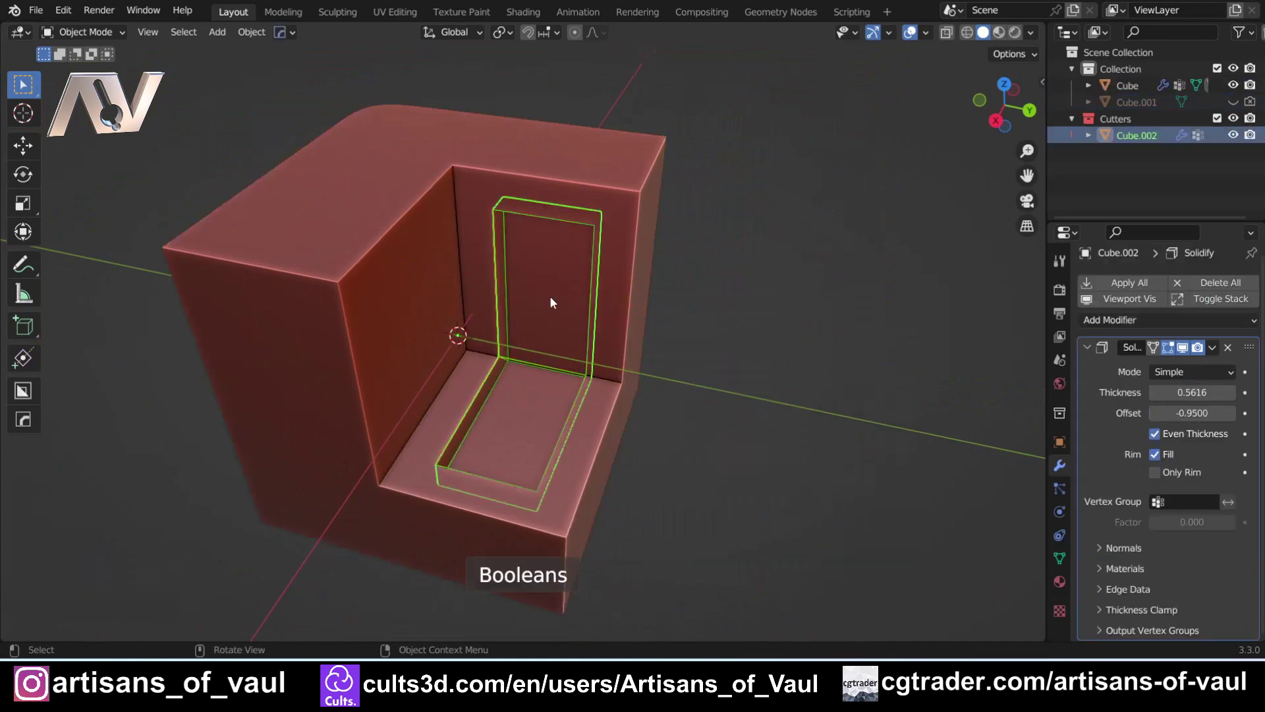
# Try scaling the recess cutter narrower along the global Y axis
pyautogui.moveTo(553, 302); pyautogui.dragTo(588, 287, button='middle')
pyautogui.press('s')
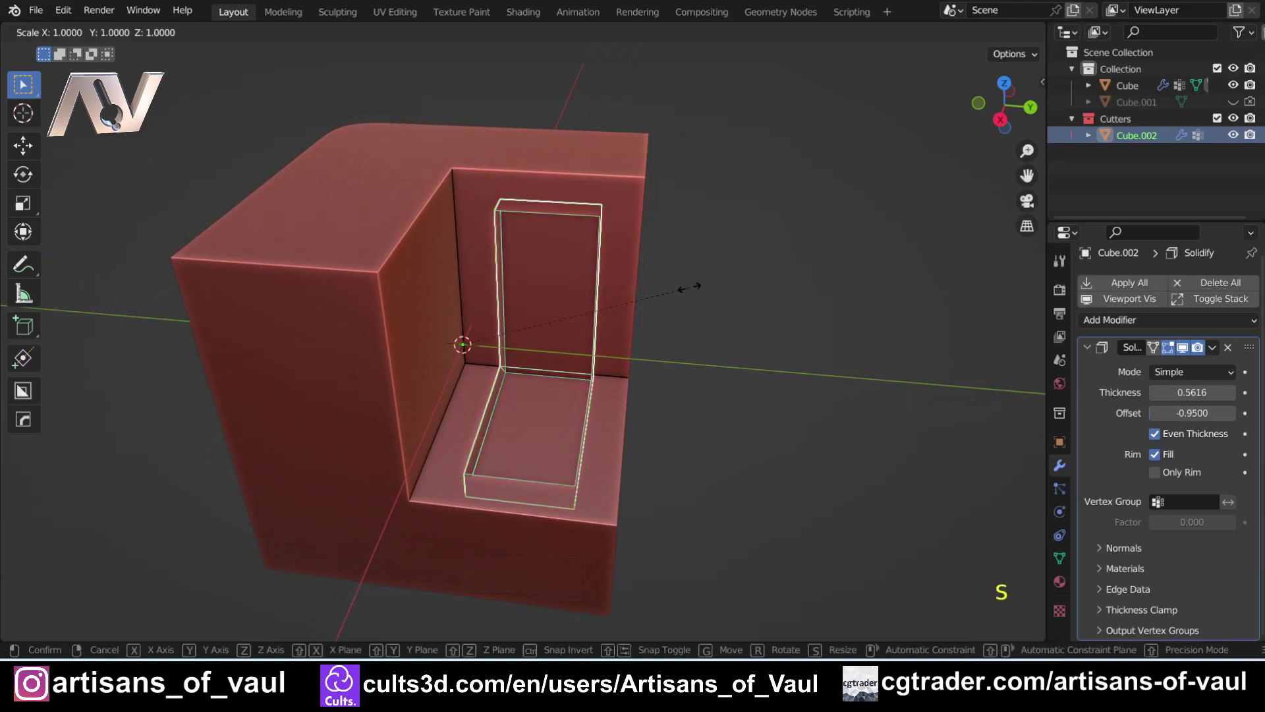
pyautogui.press('y')
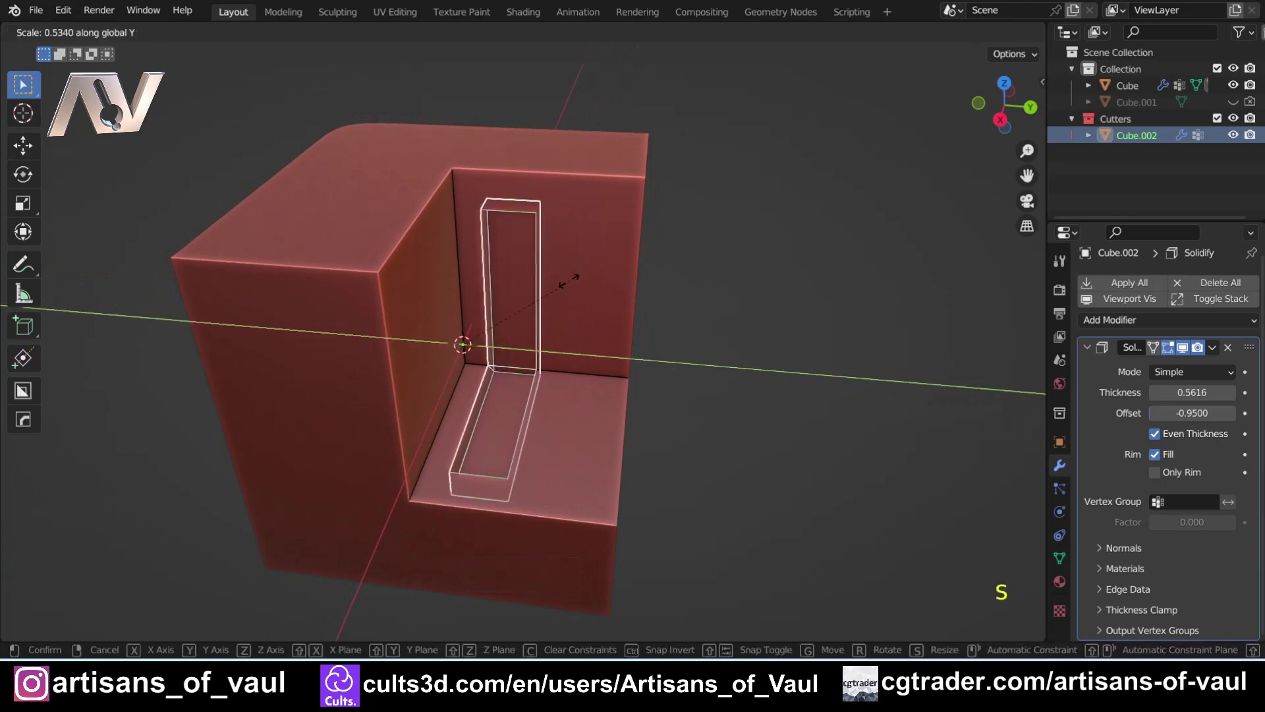
pyautogui.click(686, 307)
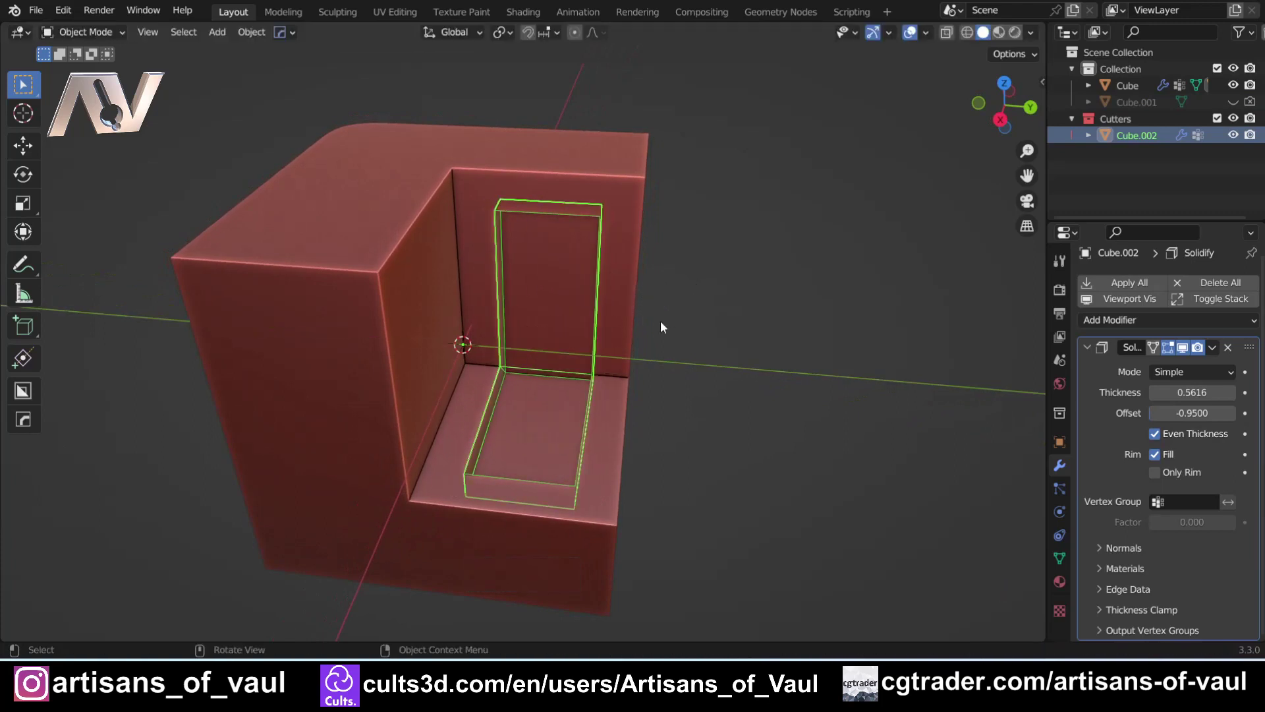
# Open the recess cutter in Edit Mode, use wireframe view, and select its long edges nearest the notch's side wall
pyautogui.press('Tab')
pyautogui.click(780, 331)
pyautogui.click(572, 349)
pyautogui.hotkey('shift', 'z')
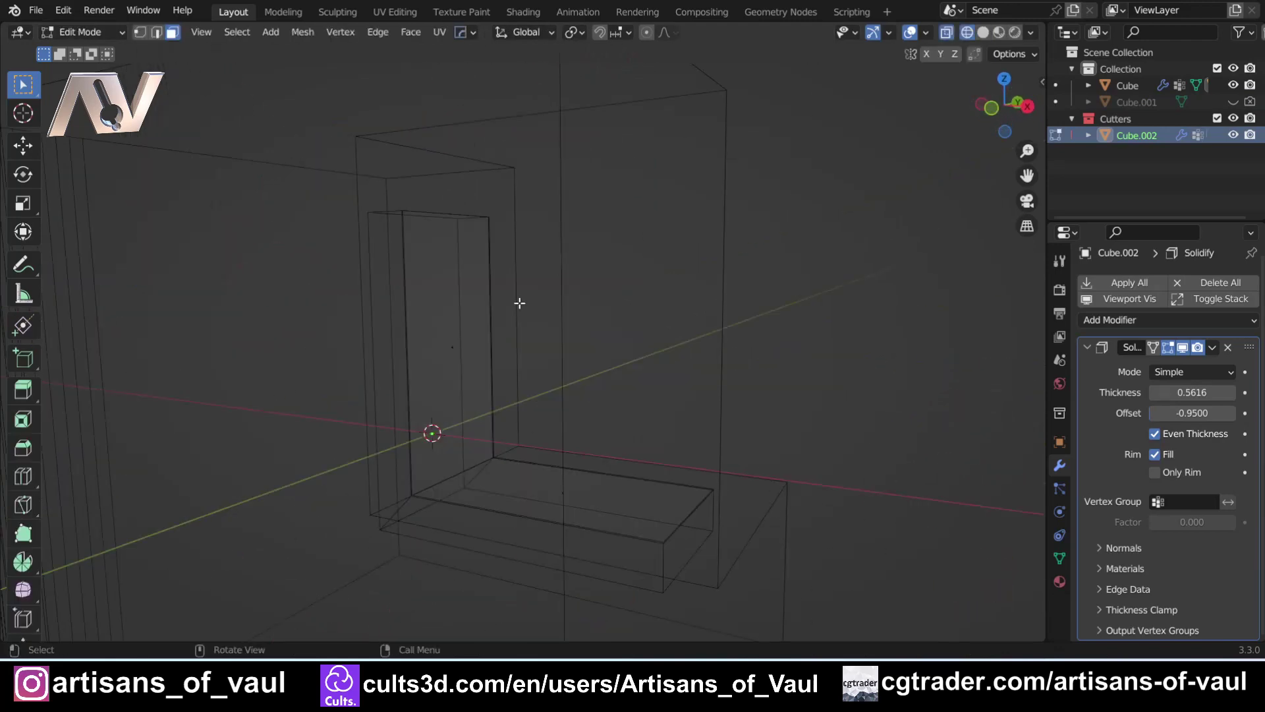
pyautogui.moveTo(519, 303); pyautogui.dragTo(414, 317, button='middle')
pyautogui.keyDown('shift'); pyautogui.moveTo(414, 317); pyautogui.dragTo(288, 323, button='middle'); pyautogui.keyUp('shift')
pyautogui.press('Tab')
pyautogui.moveTo(552, 293); pyautogui.dragTo(511, 314, button='middle')
pyautogui.click(558, 301)
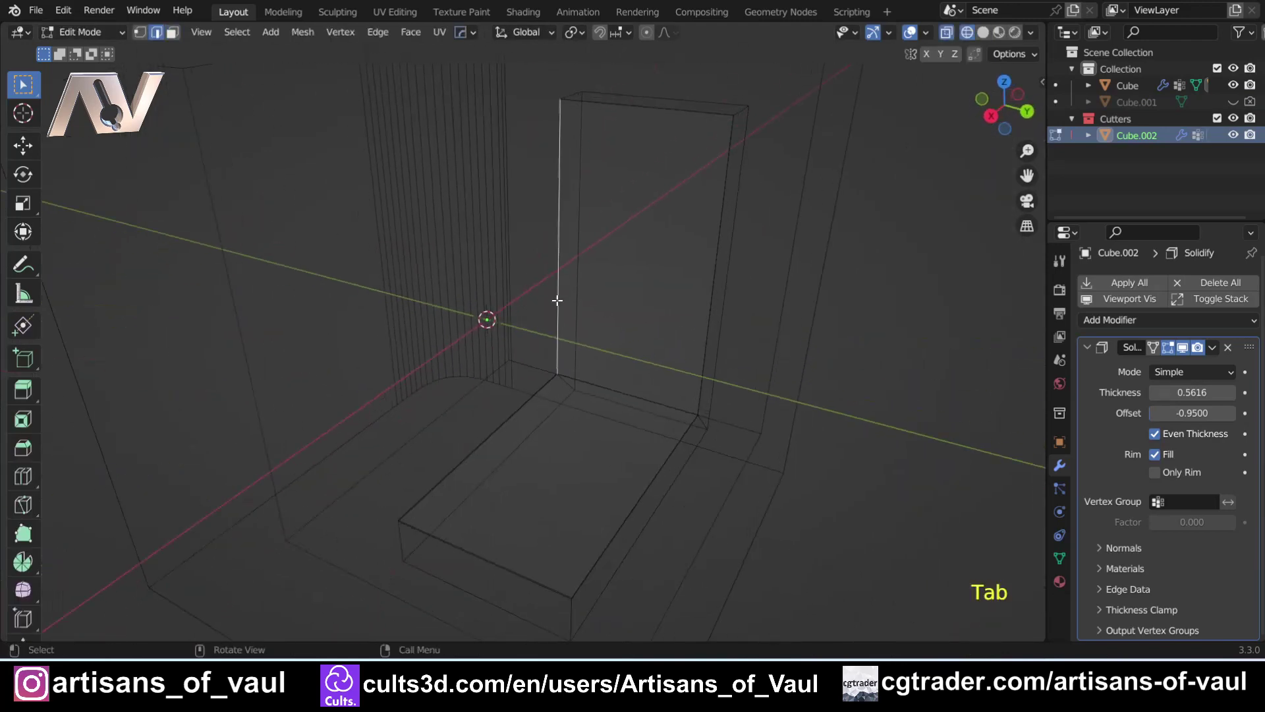
# Move the selected cutter edges about 0.9 along Y in solid view to narrow the recess, and return to Object Mode deselected
pyautogui.scroll(-4, 520, 395)
pyautogui.hotkey('shift', 'z')
pyautogui.moveTo(508, 366); pyautogui.dragTo(537, 370, button='middle')
pyautogui.press('g')
pyautogui.press('y')
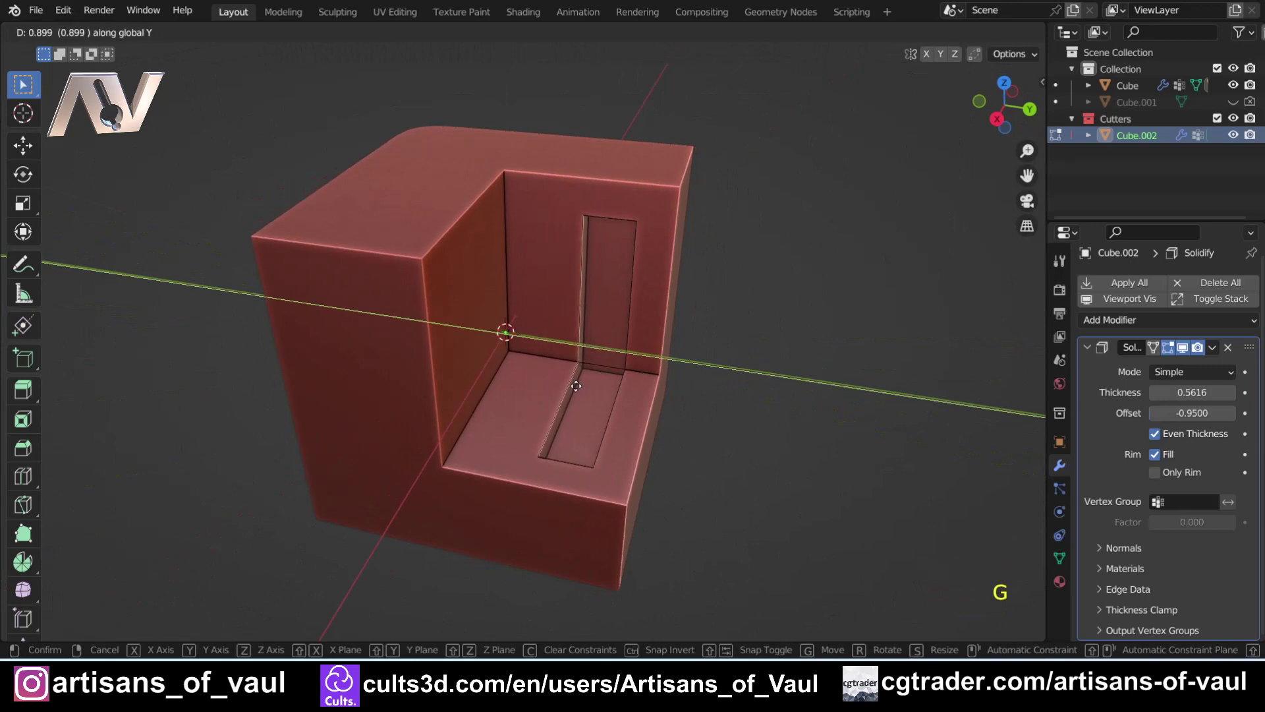
pyautogui.click(580, 377)
pyautogui.press('Tab')
pyautogui.click(634, 252)
pyautogui.click(706, 276)
# Start a HOps Face Extract on the cube in Boolean mode and pick its L-shaped outer side face
pyautogui.scroll(3, 758, 306)
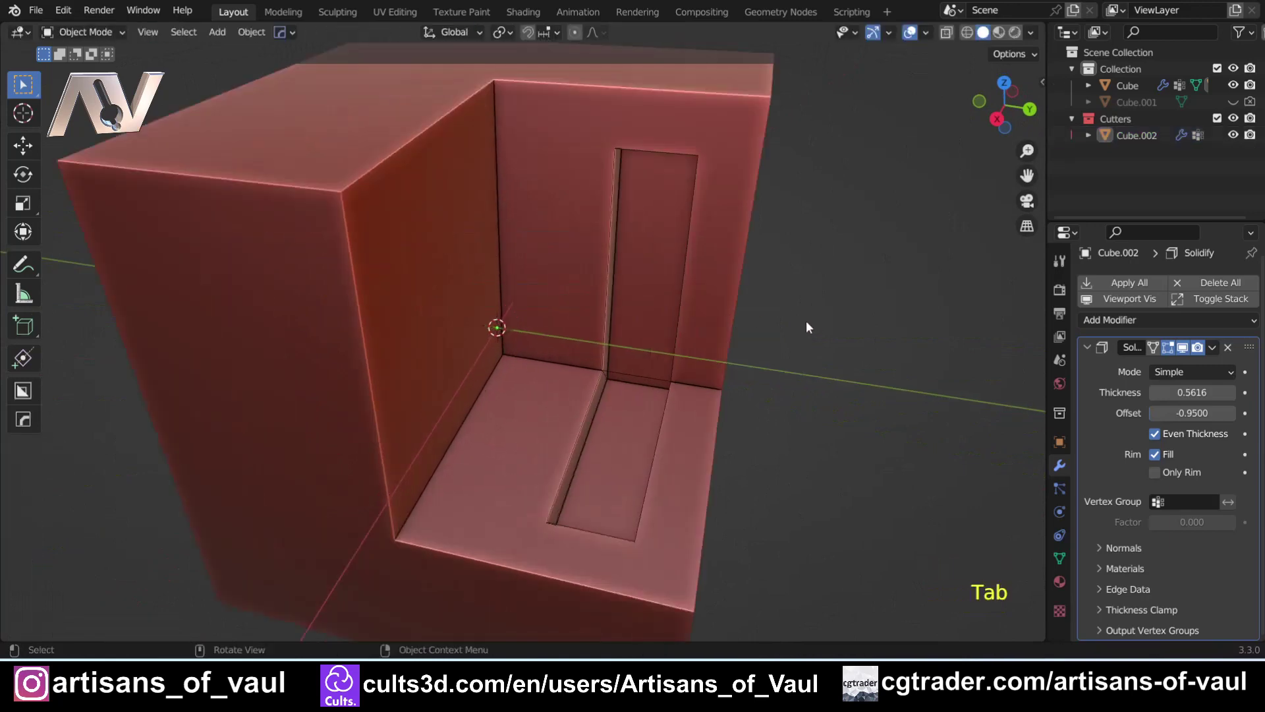
pyautogui.moveTo(784, 322); pyautogui.dragTo(333, 245, button='middle')
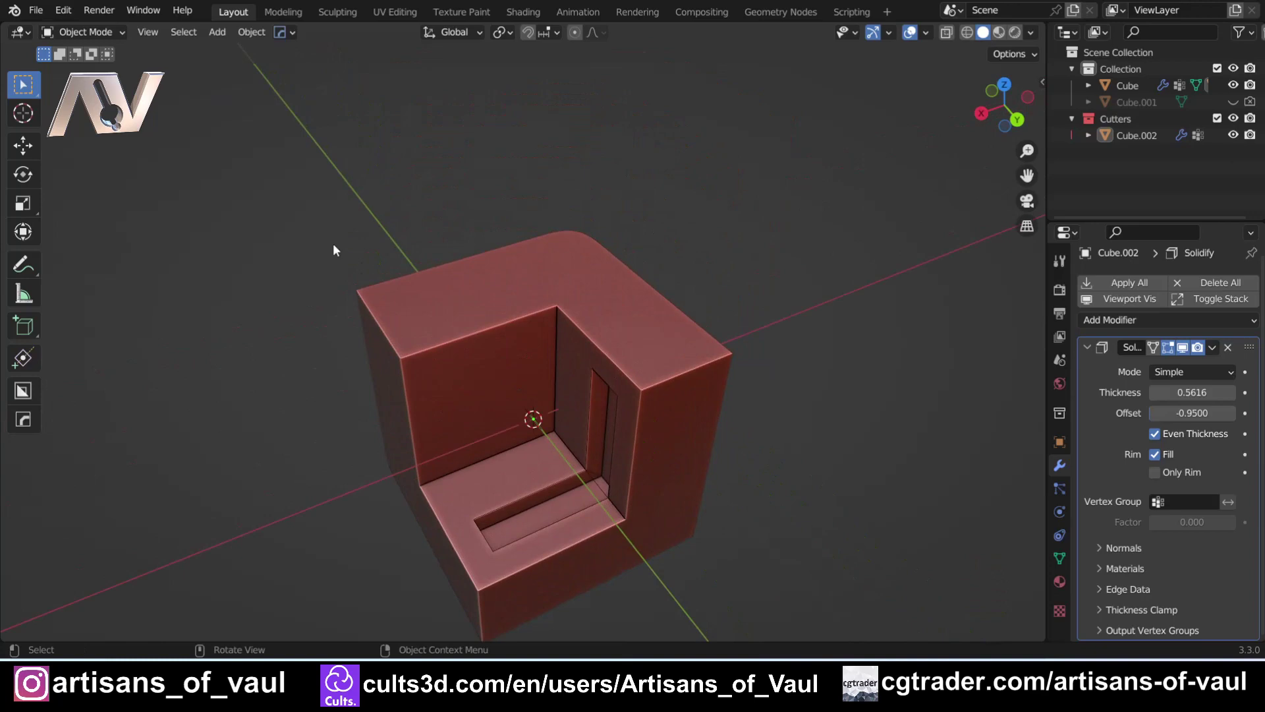
pyautogui.moveTo(367, 328); pyautogui.dragTo(408, 308, button='middle')
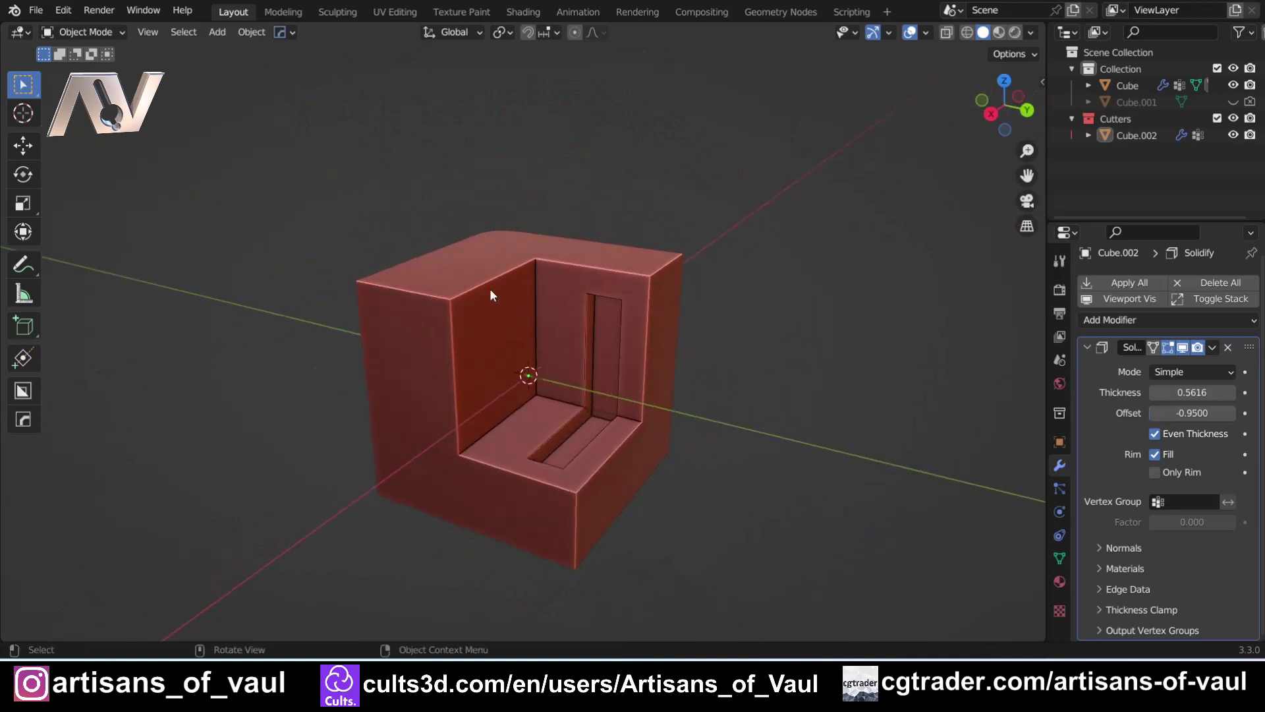
pyautogui.moveTo(452, 408); pyautogui.dragTo(452, 324, button='middle')
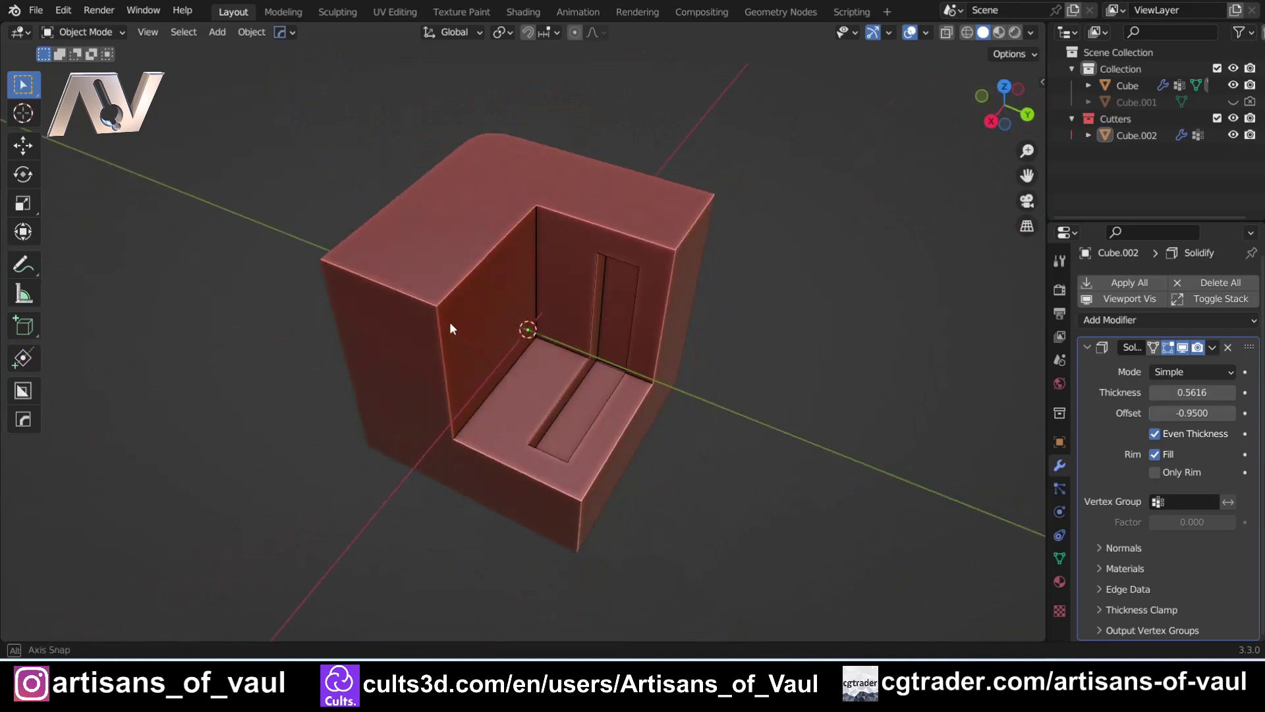
pyautogui.moveTo(599, 263); pyautogui.dragTo(611, 310, button='middle')
pyautogui.click(602, 309)
pyautogui.press('q')
pyautogui.moveTo(575, 382)
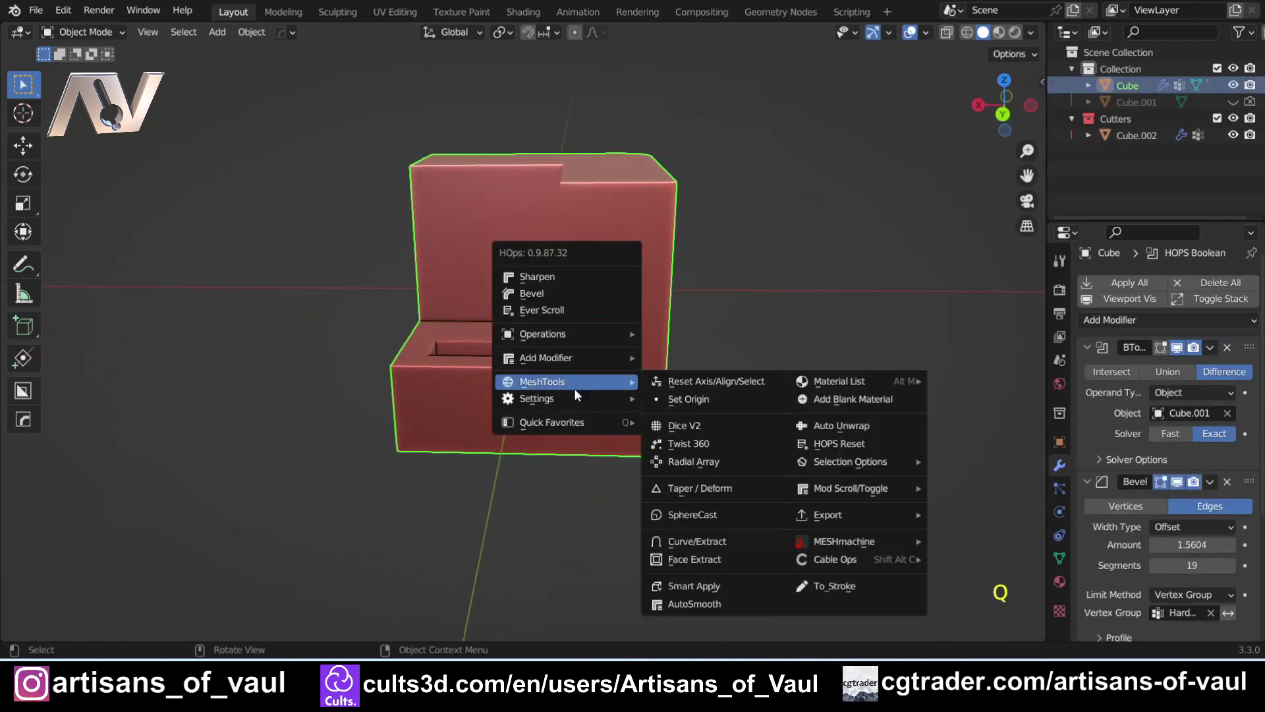
pyautogui.click(682, 558)
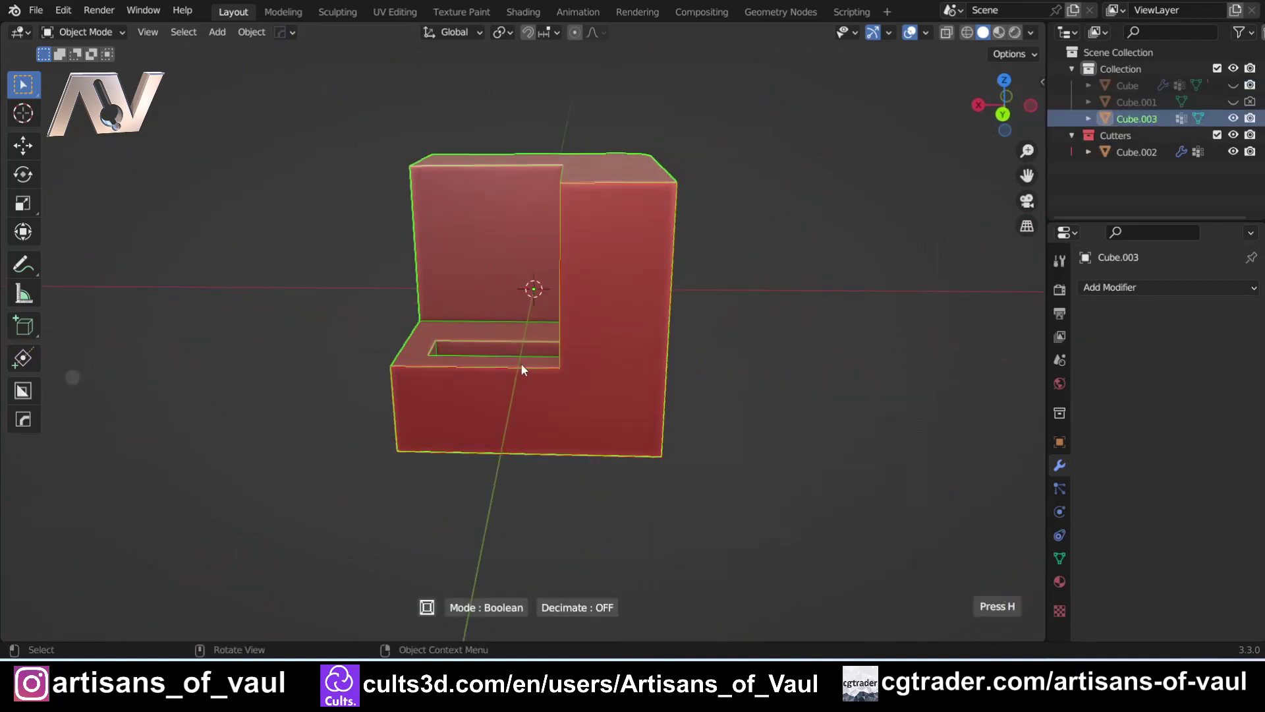
pyautogui.moveTo(522, 364); pyautogui.dragTo(548, 348, button='middle')
# Inset the extracted L-shaped side face and extrude it about 0.2 deep as a Boolean recess
pyautogui.press('space')
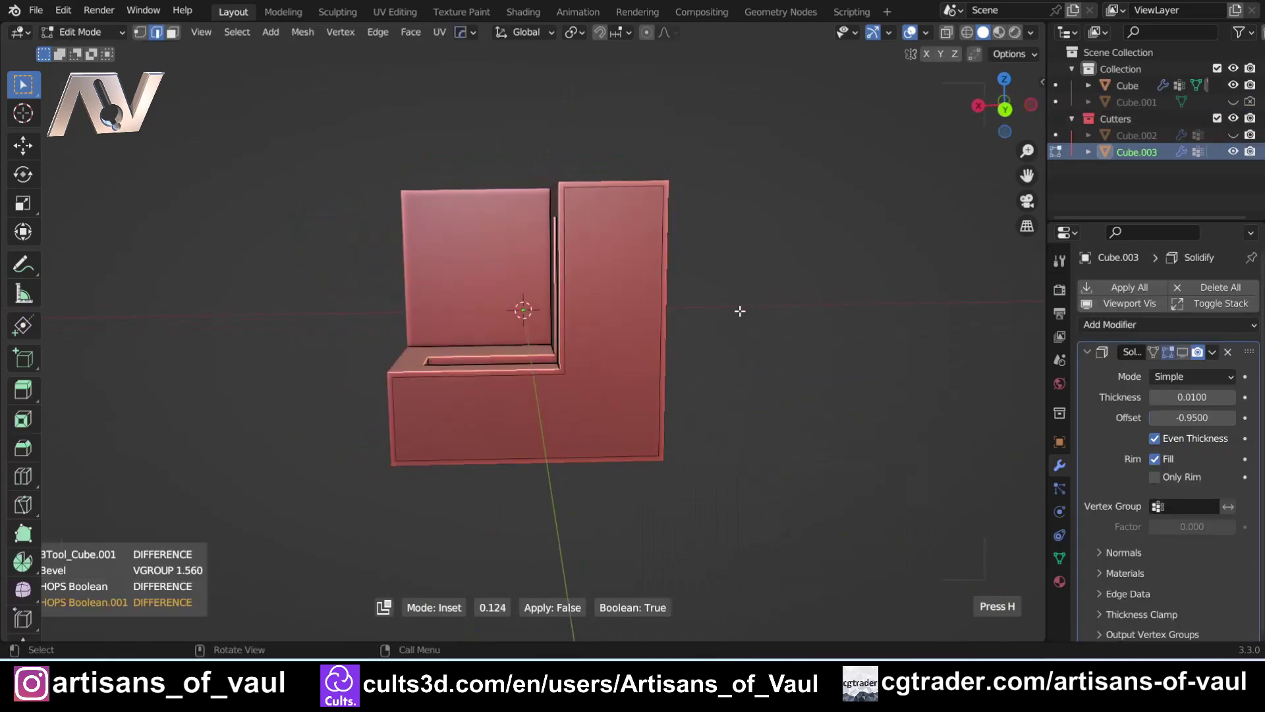
pyautogui.click(650, 321)
pyautogui.moveTo(631, 322); pyautogui.dragTo(720, 348, button='middle')
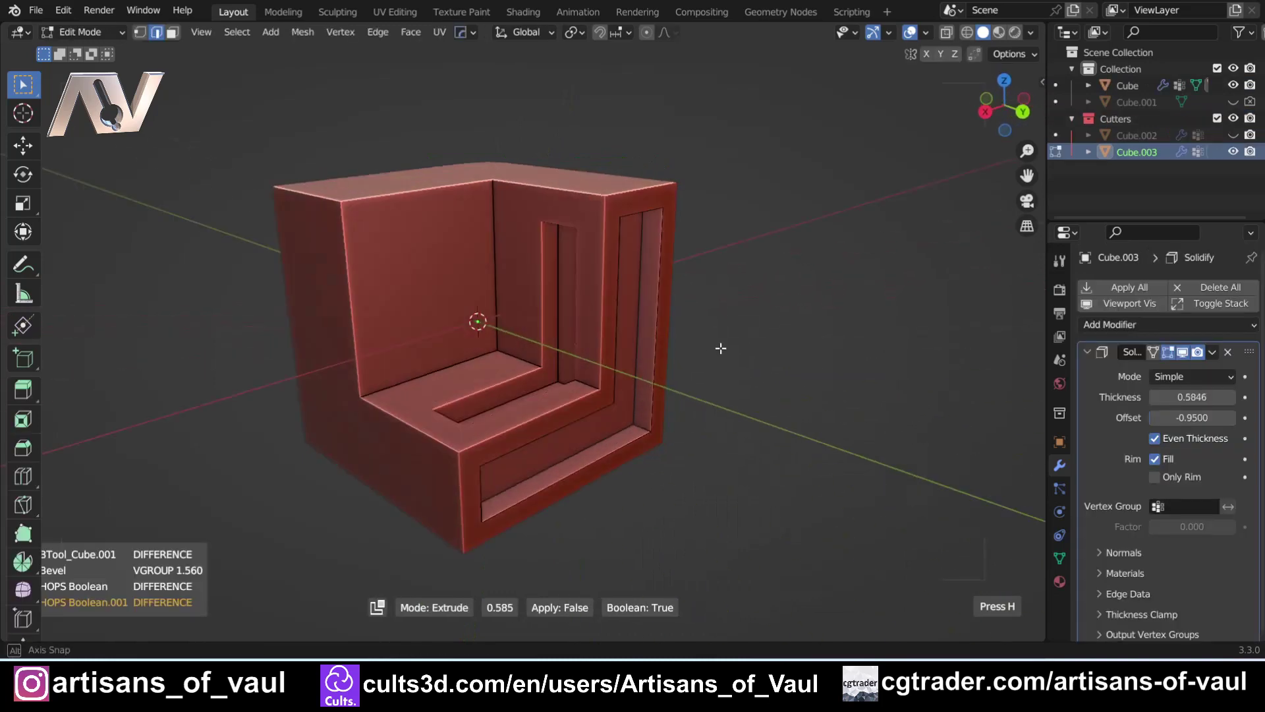
pyautogui.click(813, 414)
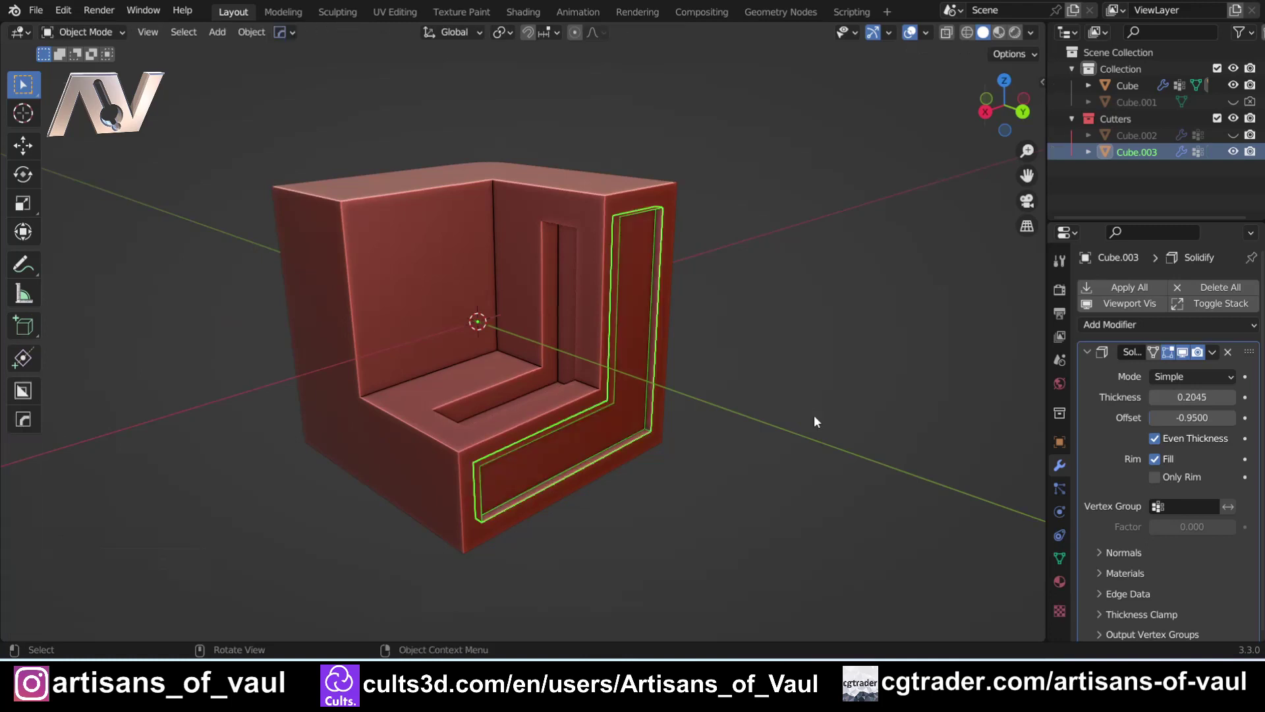
# Deselect the side recess cutter, then use Ever Scroll on the cube to isolate the large notch cutter Cube.001
pyautogui.press('Tab')
pyautogui.press('Tab')
pyautogui.click(753, 191)
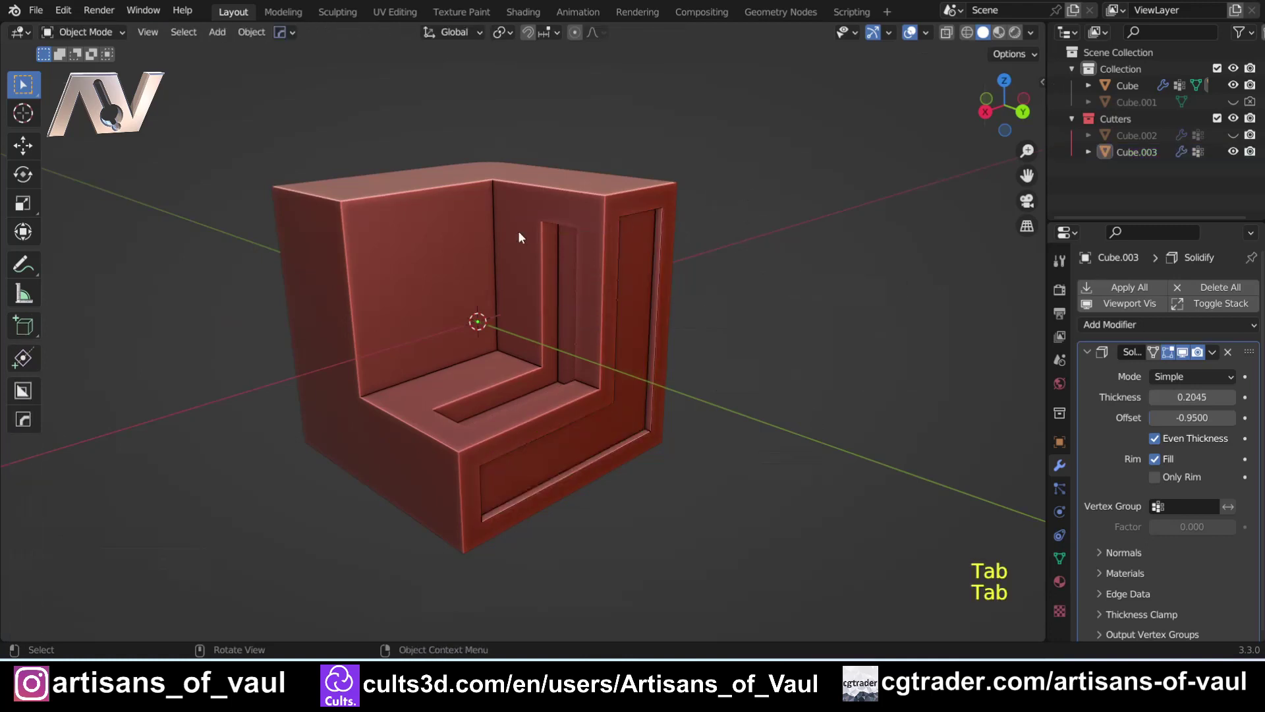
pyautogui.moveTo(518, 230); pyautogui.dragTo(460, 293, button='middle')
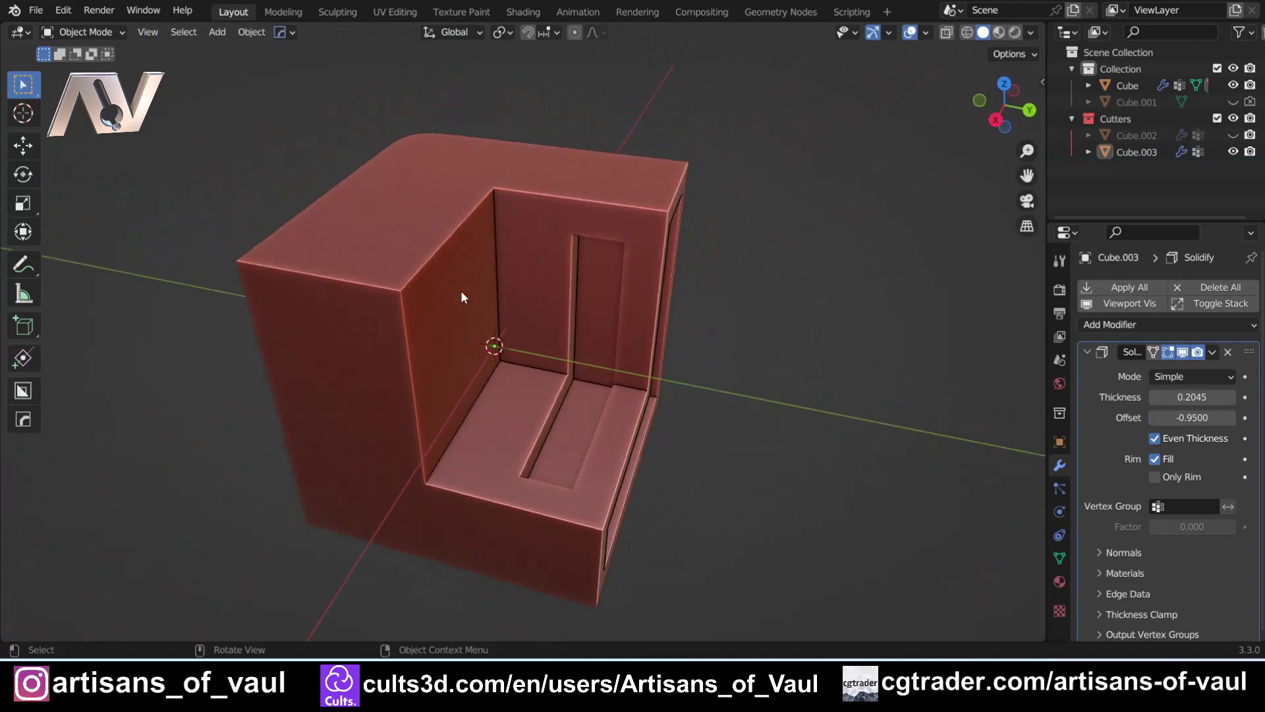
pyautogui.click(453, 262)
pyautogui.press('q')
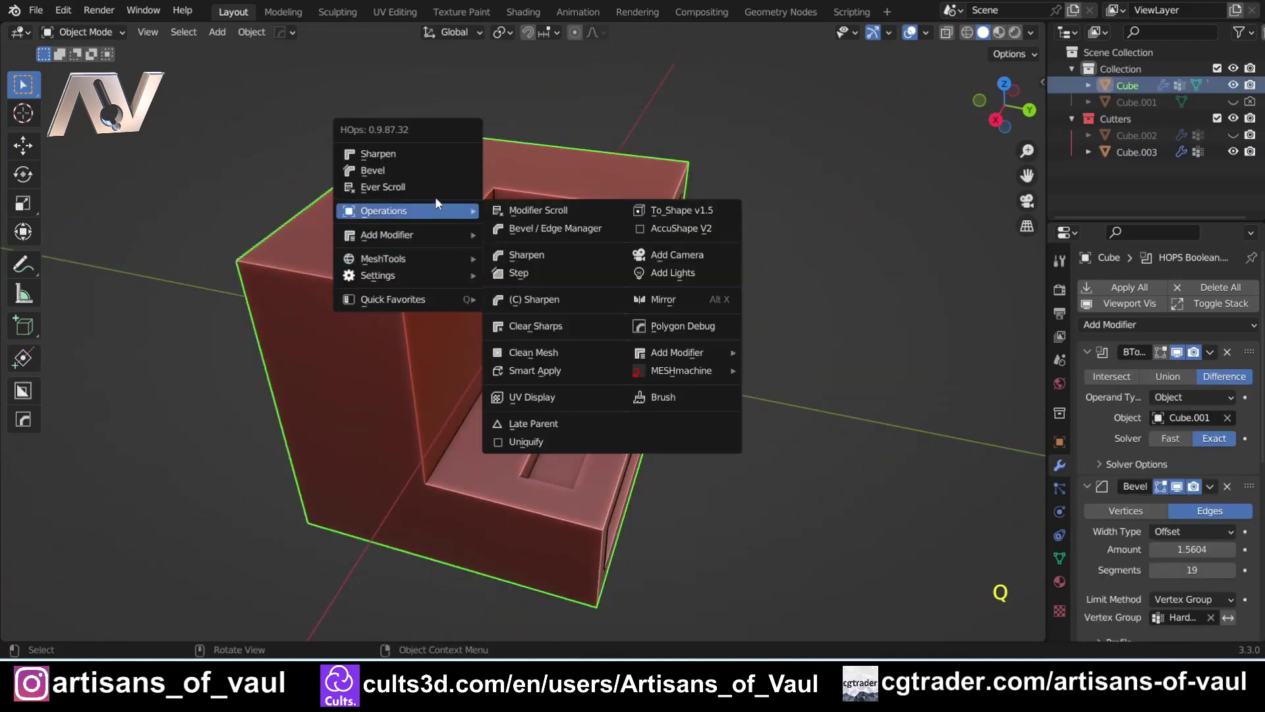
pyautogui.click(433, 188)
pyautogui.scroll(1, 435, 190)
pyautogui.click(435, 189)
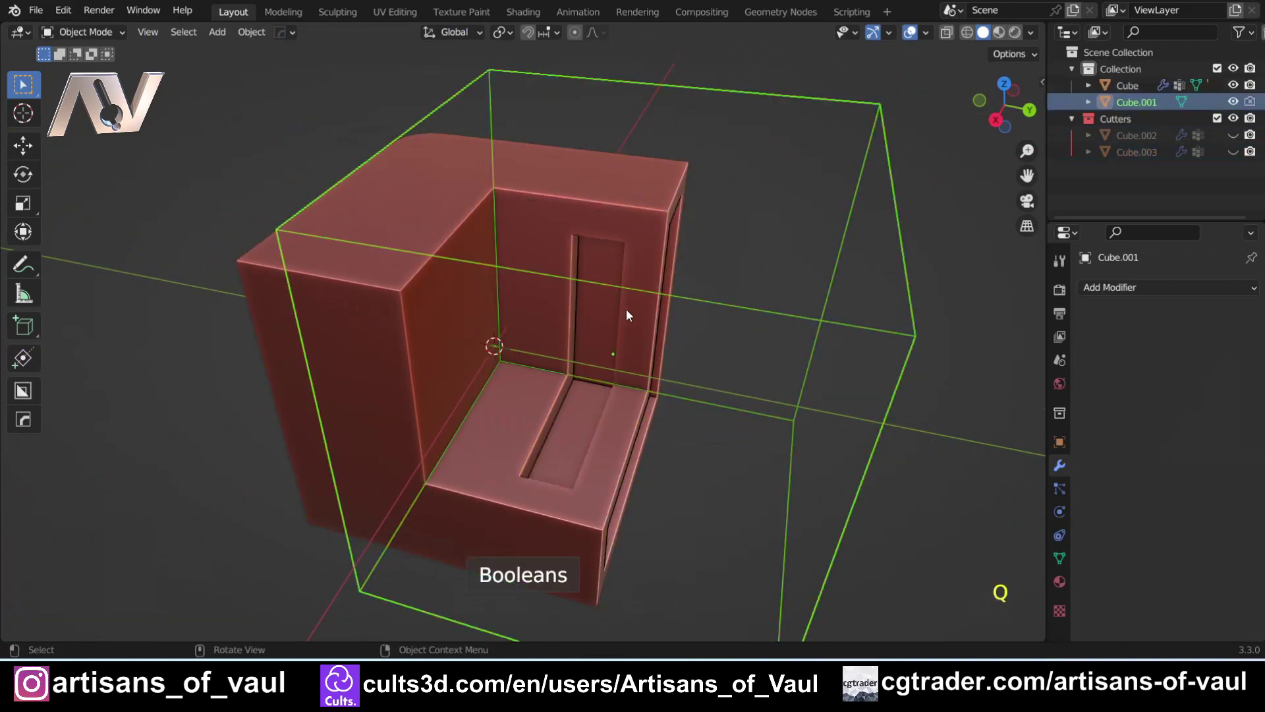
# Move the large notch cutter along negative Y to widen the notch in the cube
pyautogui.moveTo(626, 311); pyautogui.dragTo(643, 303, button='middle')
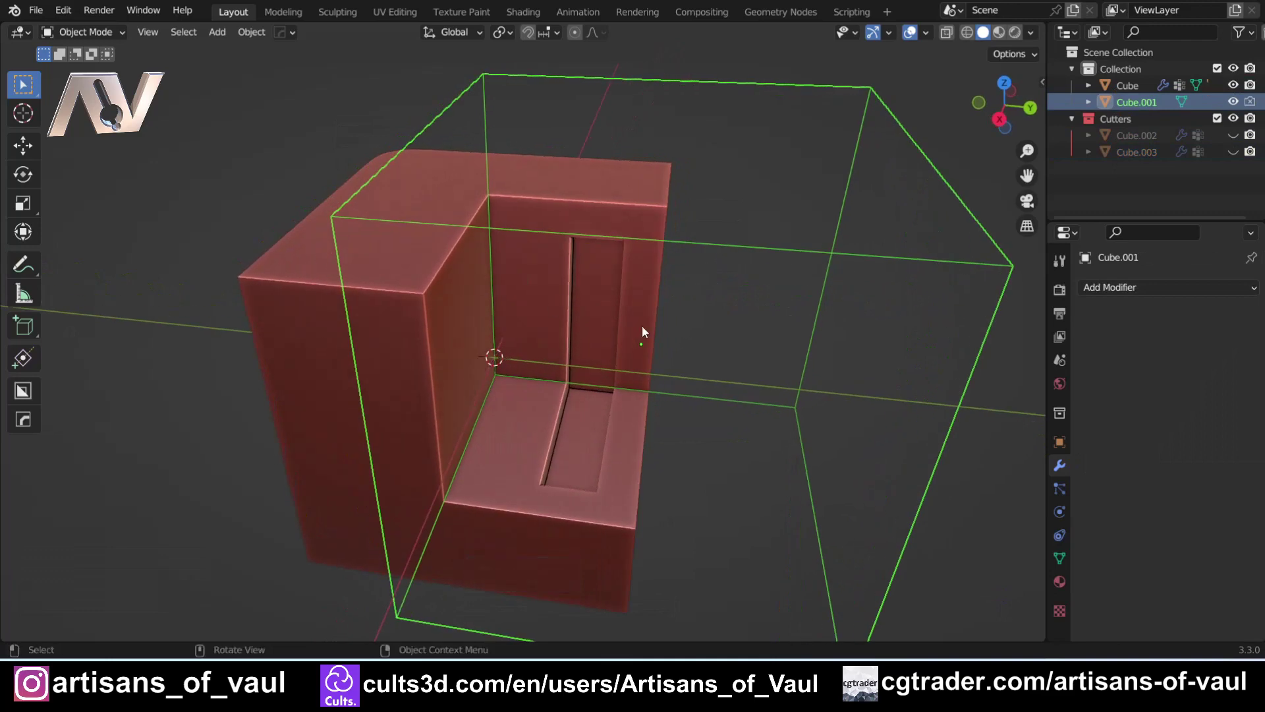
pyautogui.press('g')
pyautogui.press('y')
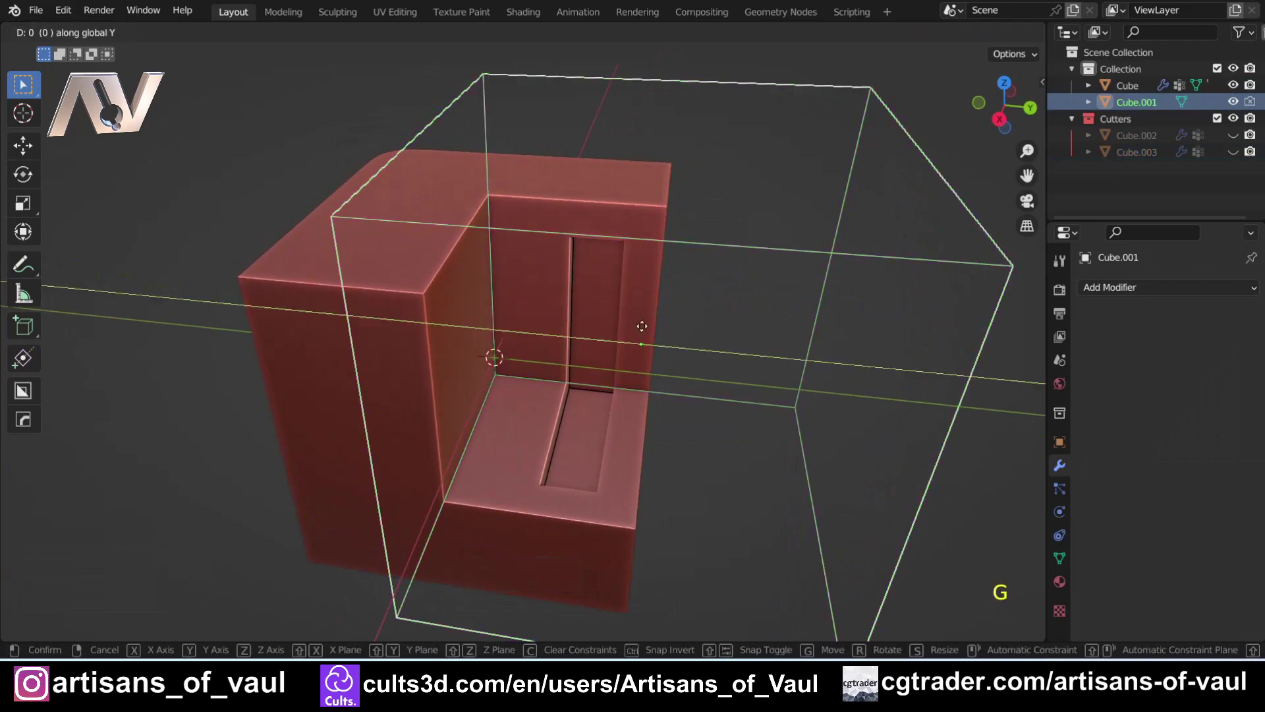
pyautogui.click(575, 320)
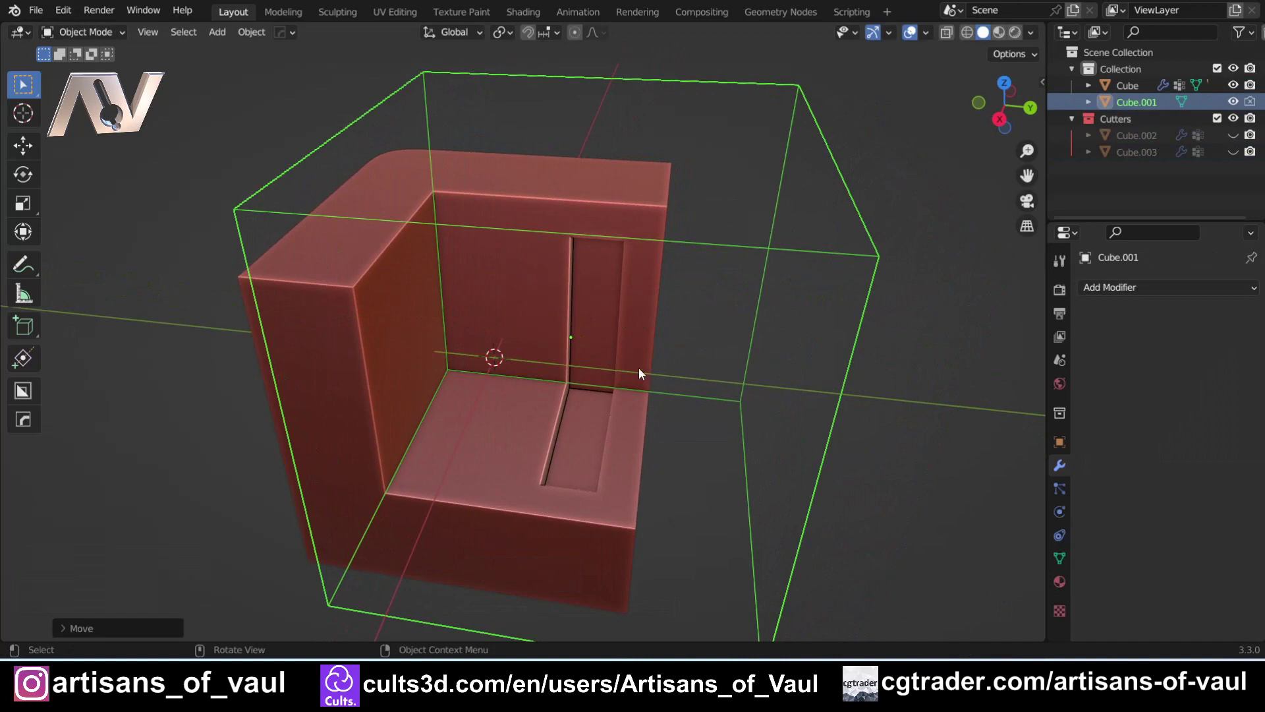
# Use Ever Scroll on the cube to cycle its Booleans and pick the L-shaped recess cutter Cube.002
pyautogui.click(244, 292)
pyautogui.press('q')
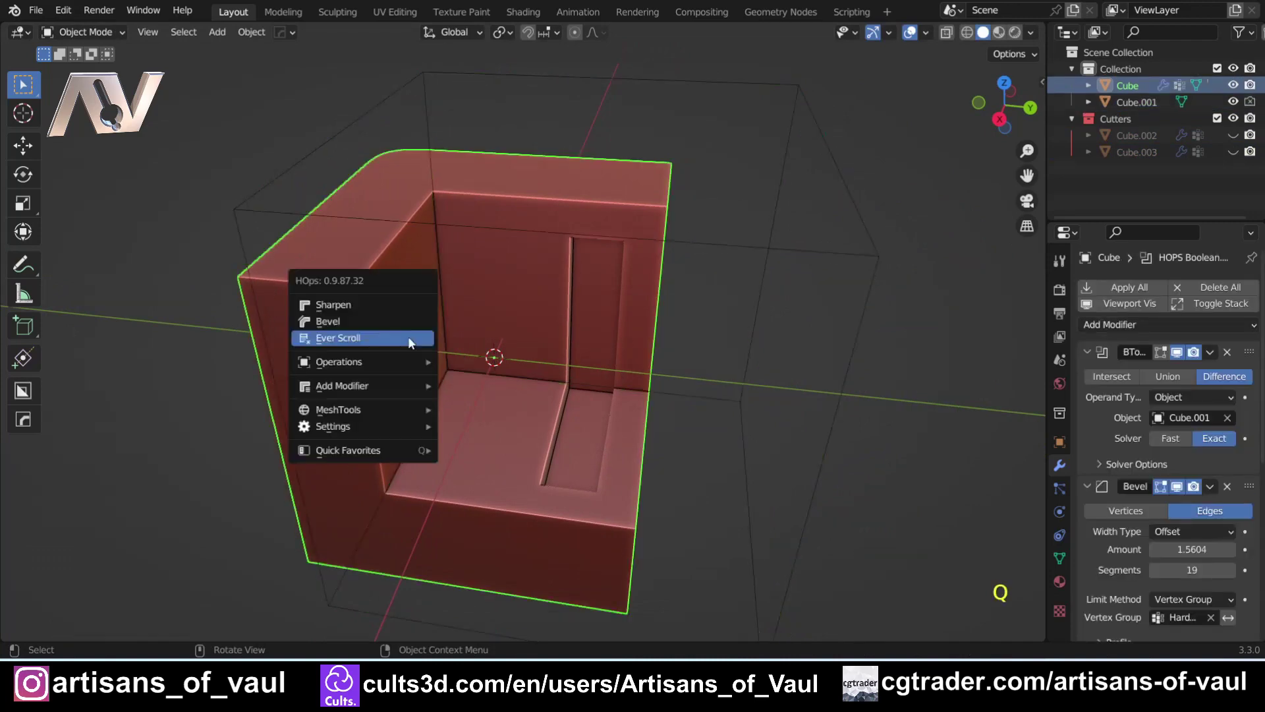
pyautogui.click(409, 339)
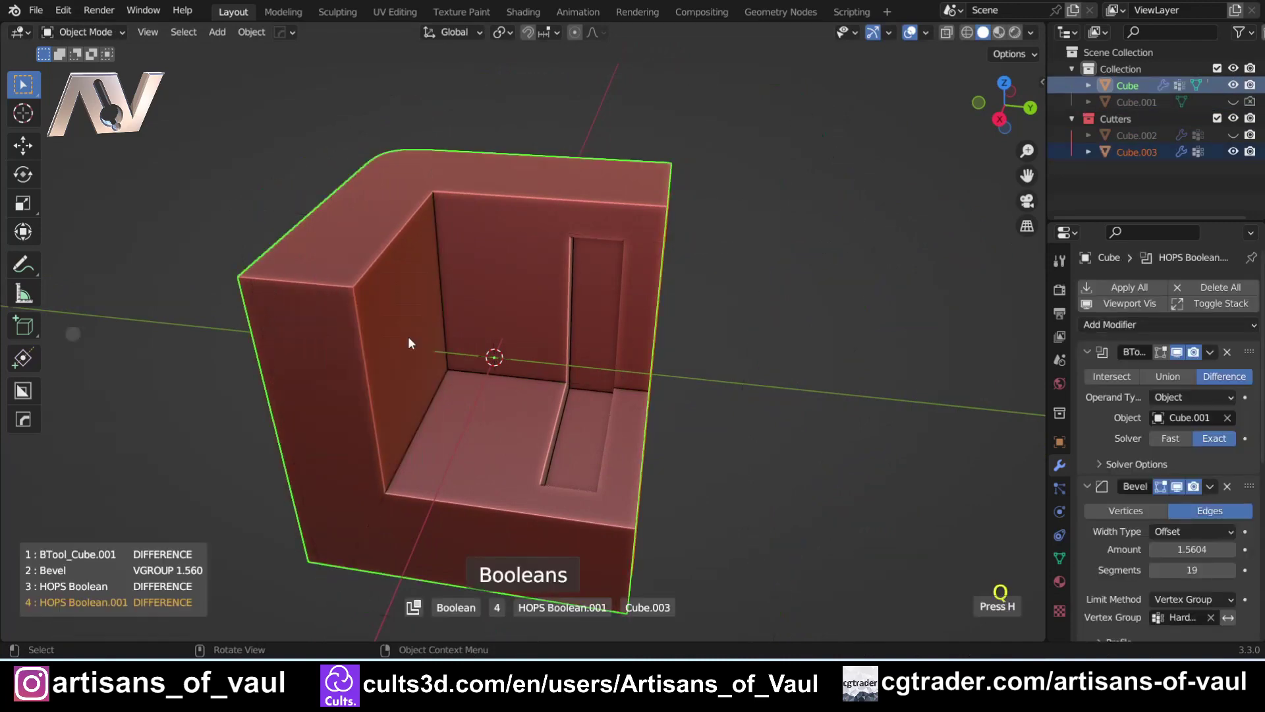
pyautogui.click(579, 377)
# Add a two-count Array V2 with constant offset along negative Y to the L-shaped recess cutter, and deselect it
pyautogui.press('q')
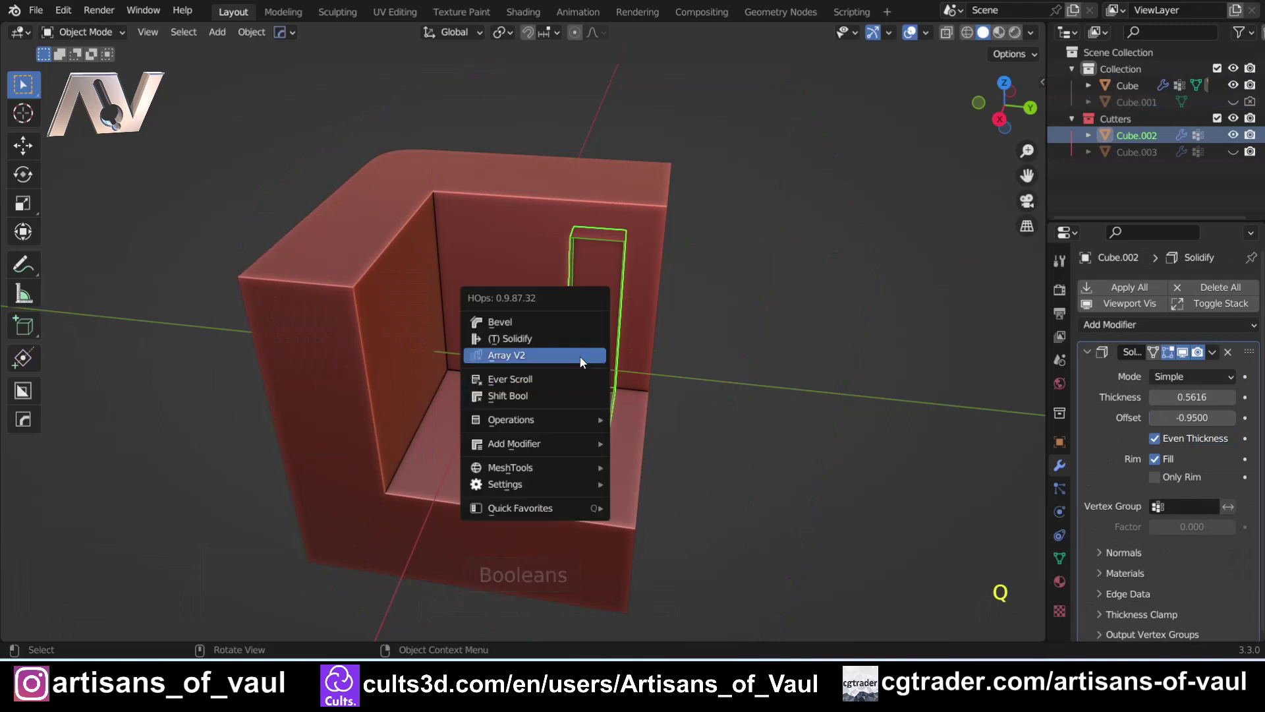
pyautogui.click(582, 361)
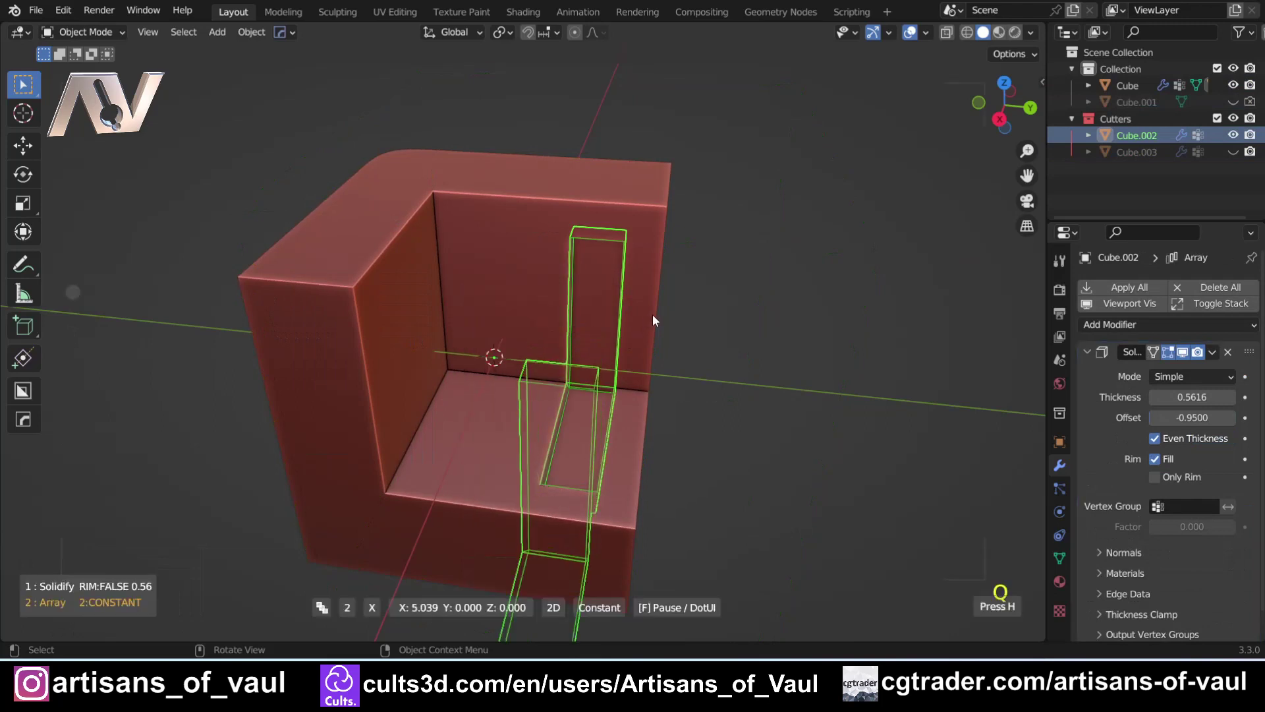
pyautogui.press('y')
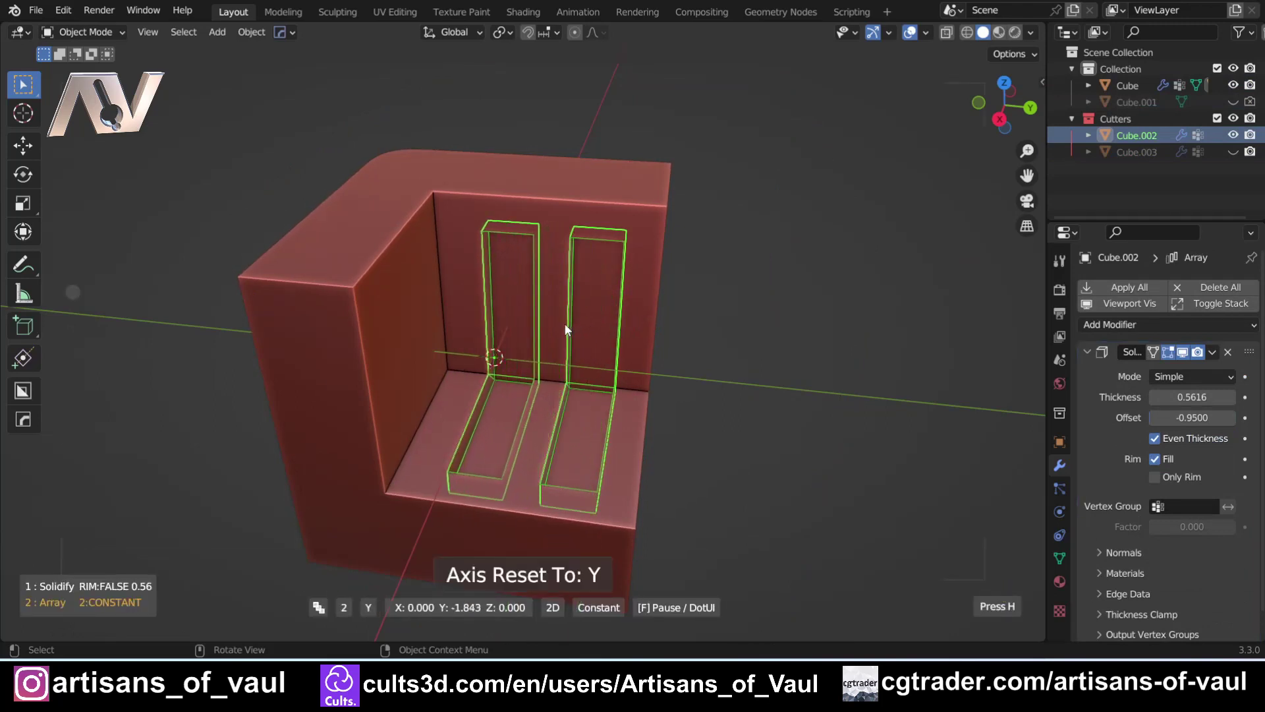
pyautogui.click(559, 331)
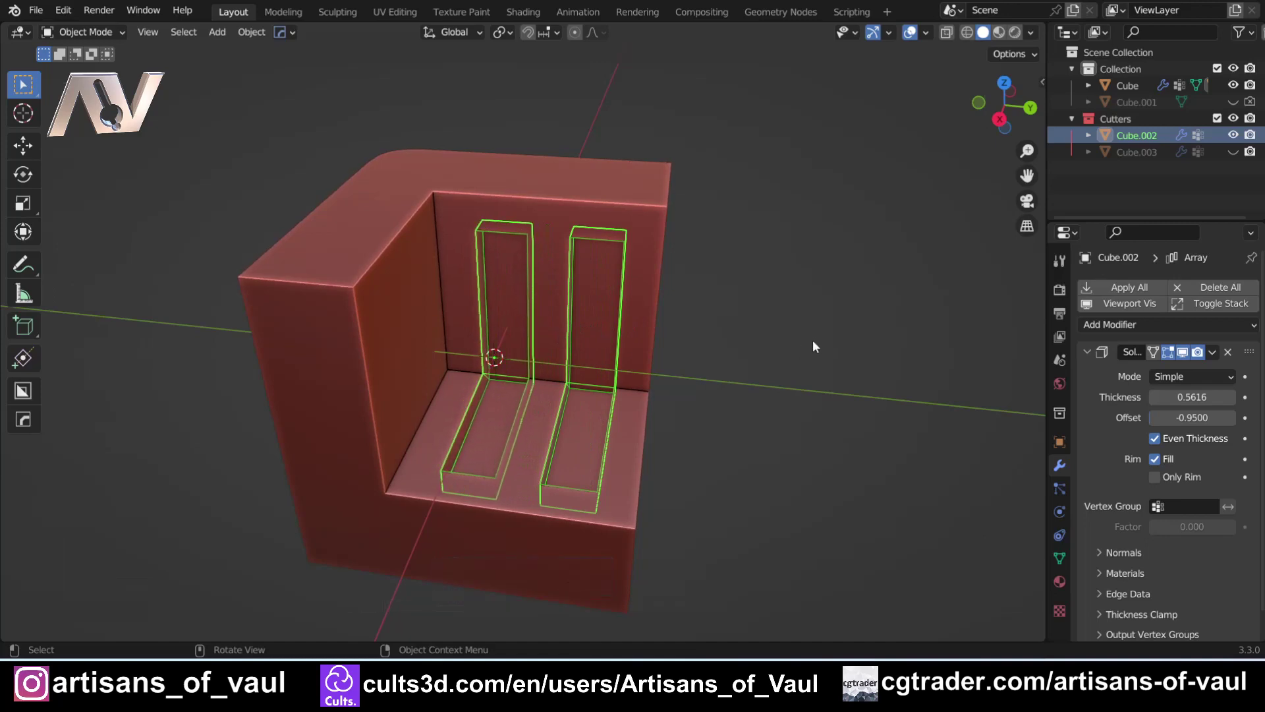
pyautogui.click(813, 340)
# Start a HOps Face Extract on the cube in Boolean mode and extract the inner bottom faces of both L-shaped recesses
pyautogui.scroll(3, 709, 398)
pyautogui.moveTo(709, 398); pyautogui.dragTo(336, 271, button='middle')
pyautogui.scroll(-5, 718, 369)
pyautogui.click(294, 247)
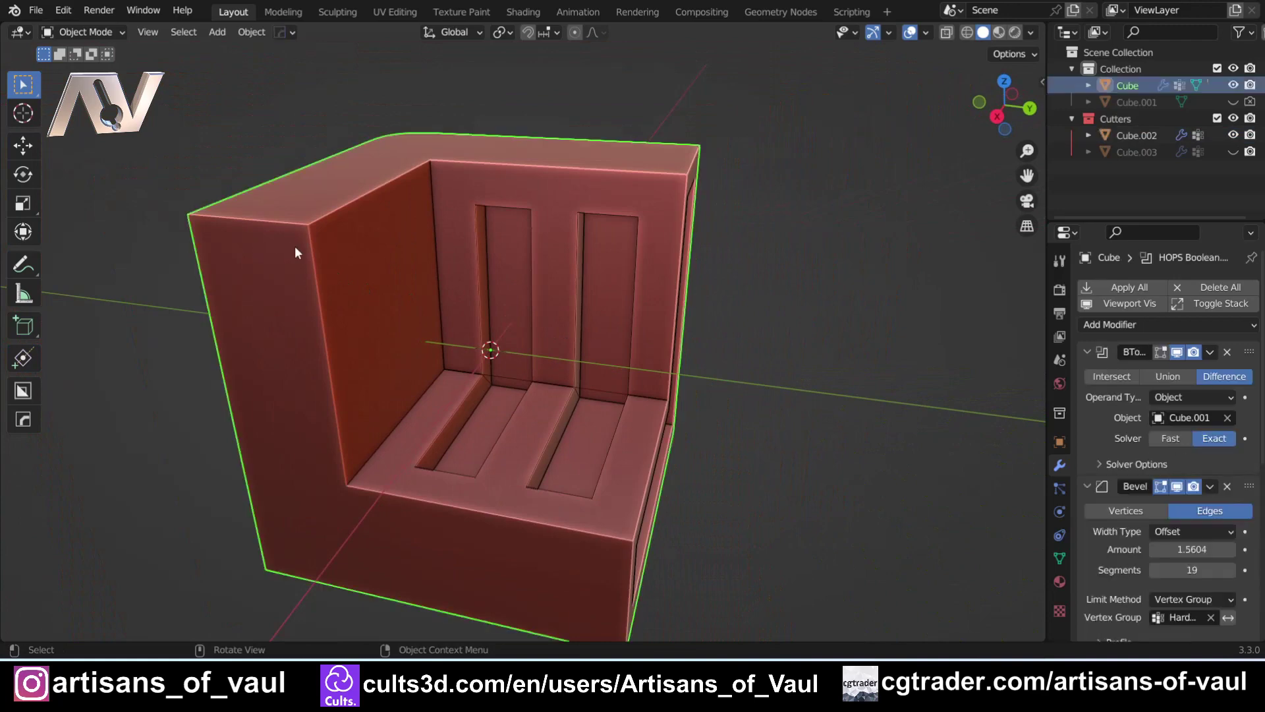
pyautogui.press('q')
pyautogui.moveTo(264, 357)
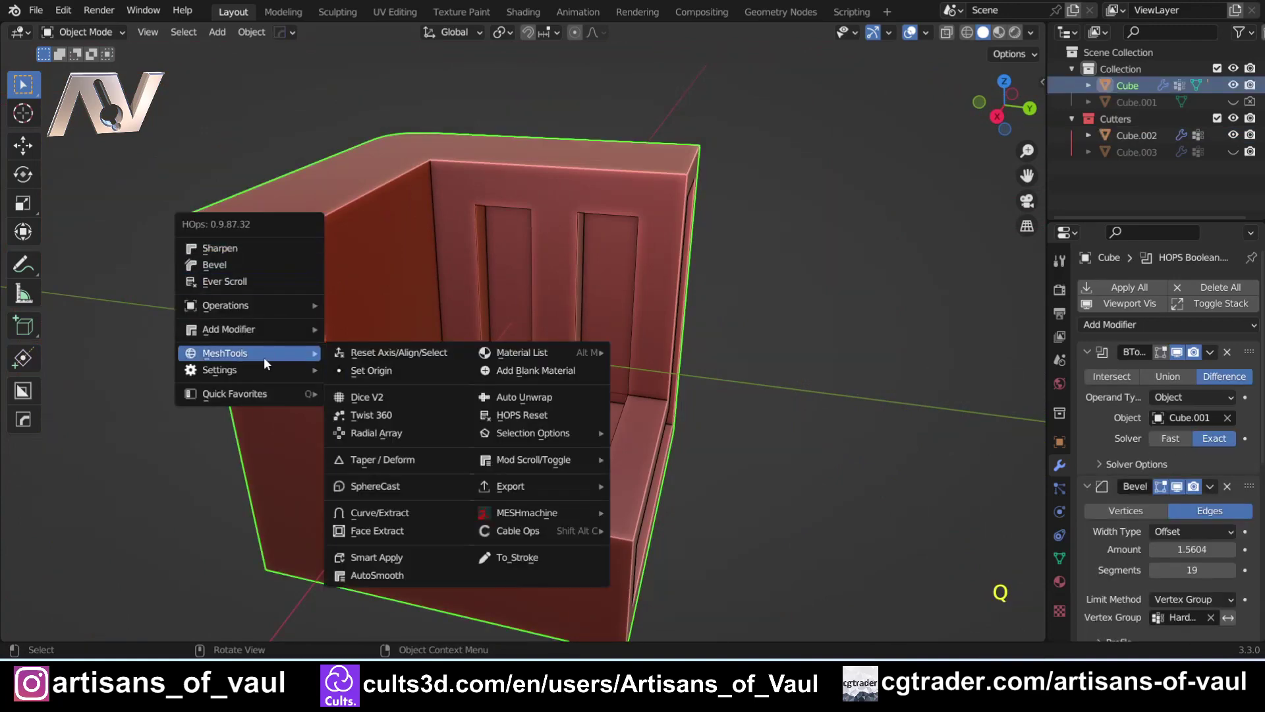
pyautogui.click(386, 533)
pyautogui.scroll(3, 589, 423)
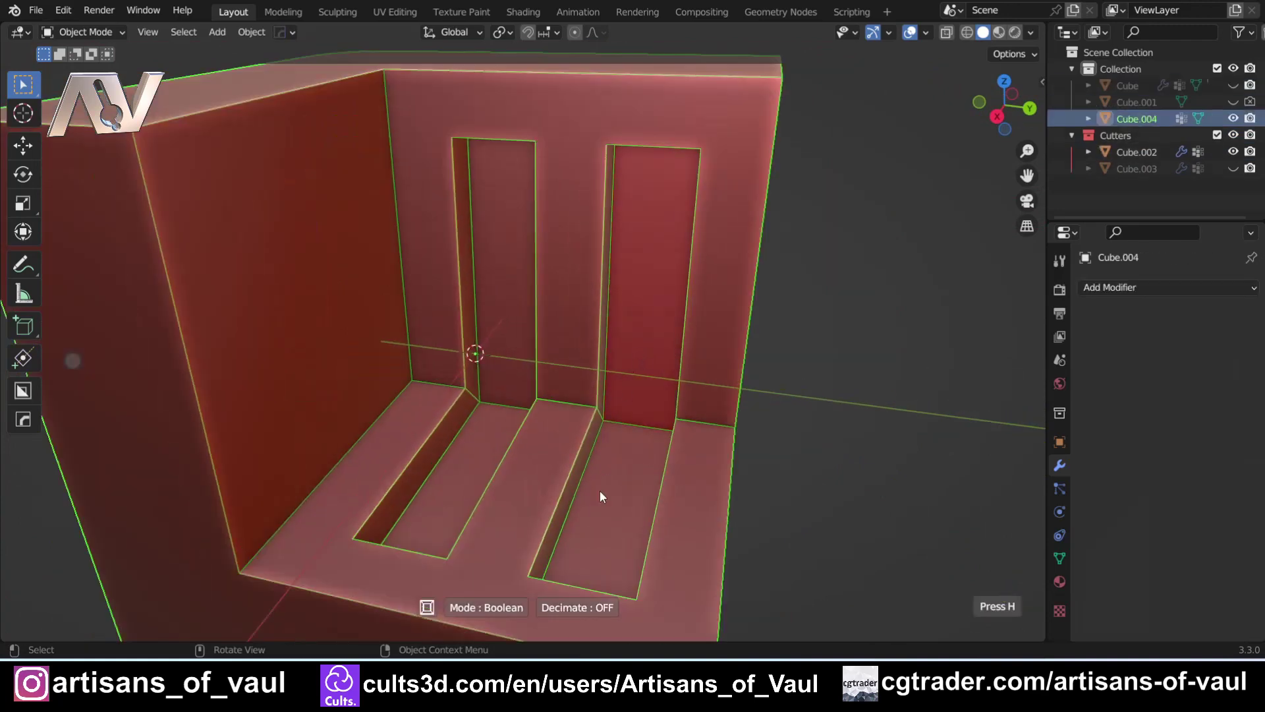
pyautogui.click(874, 394)
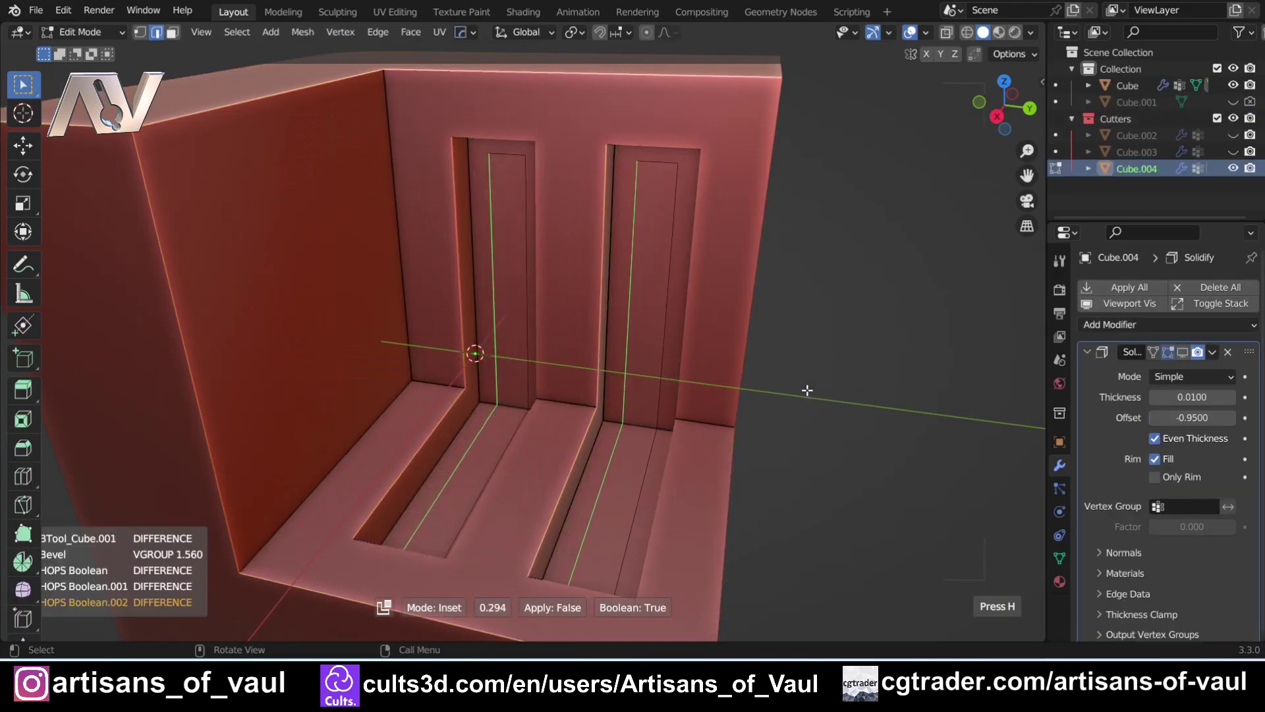
# Inset the extracted recess faces about 0.29 and extrude them about 0.83 outward as raised bars with the Boolean set to Union
pyautogui.press('x')
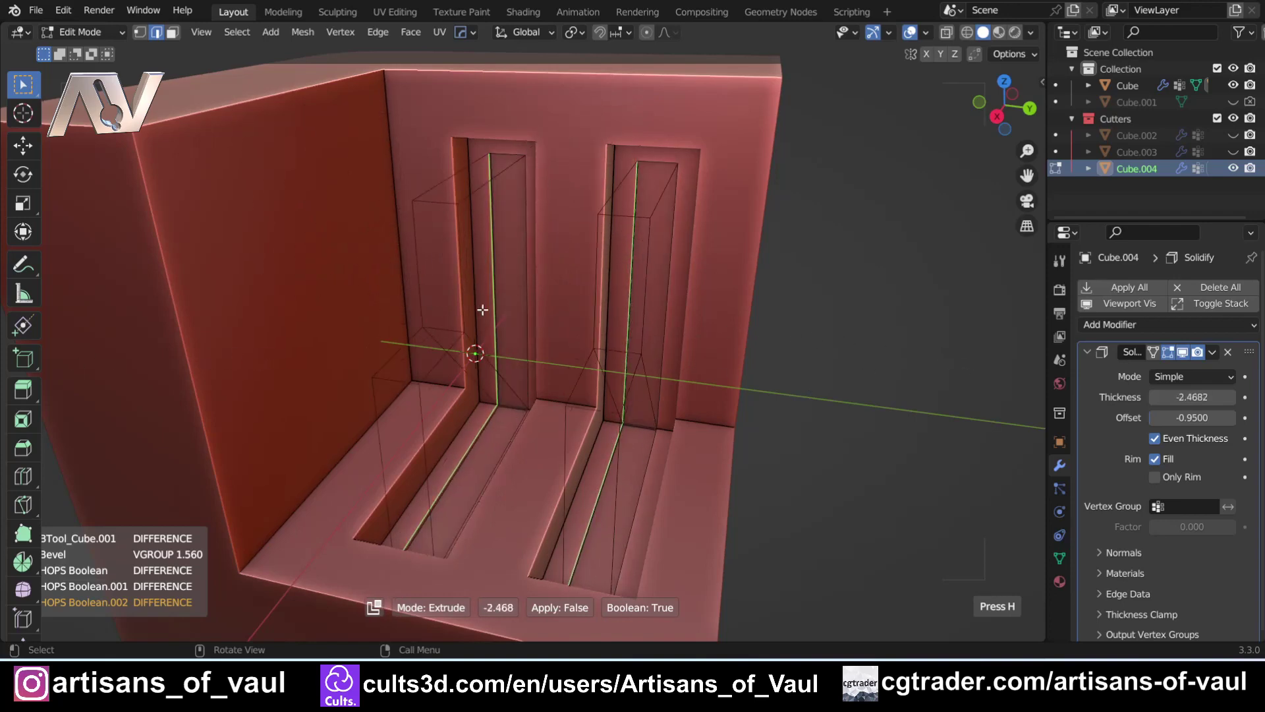
pyautogui.moveTo(483, 310); pyautogui.dragTo(422, 296, button='middle')
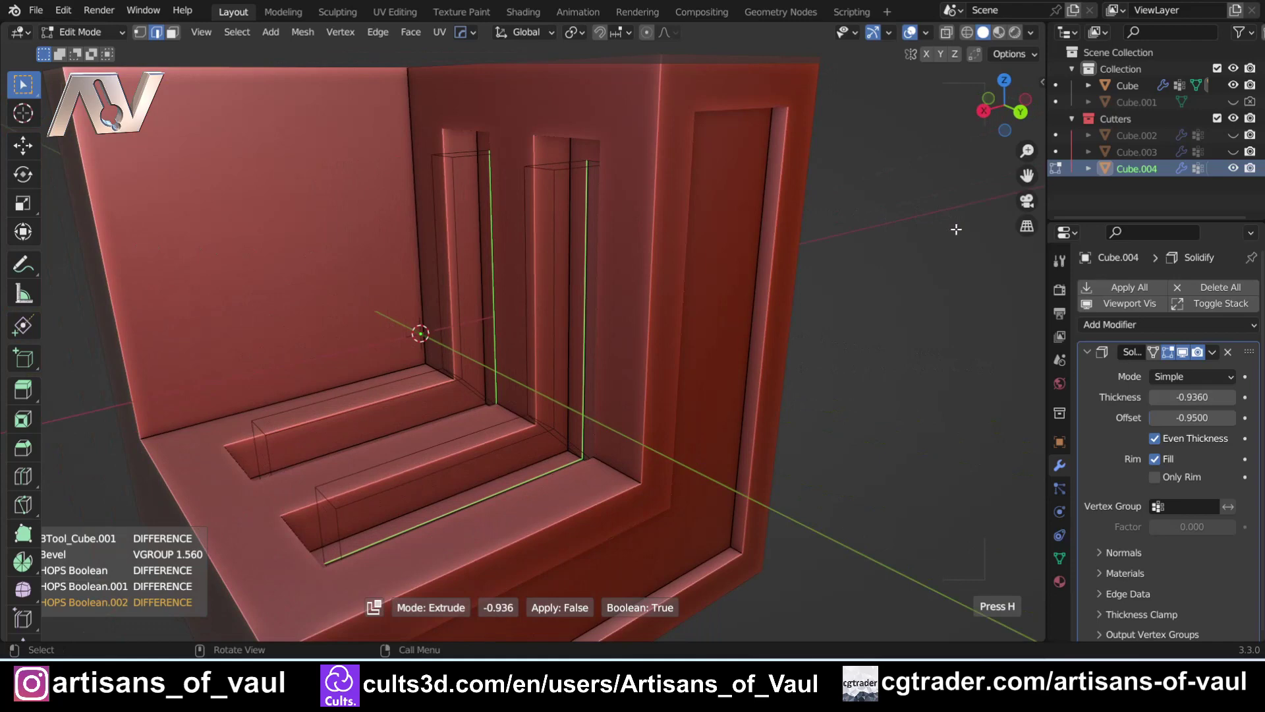
pyautogui.scroll(1, 956, 229)
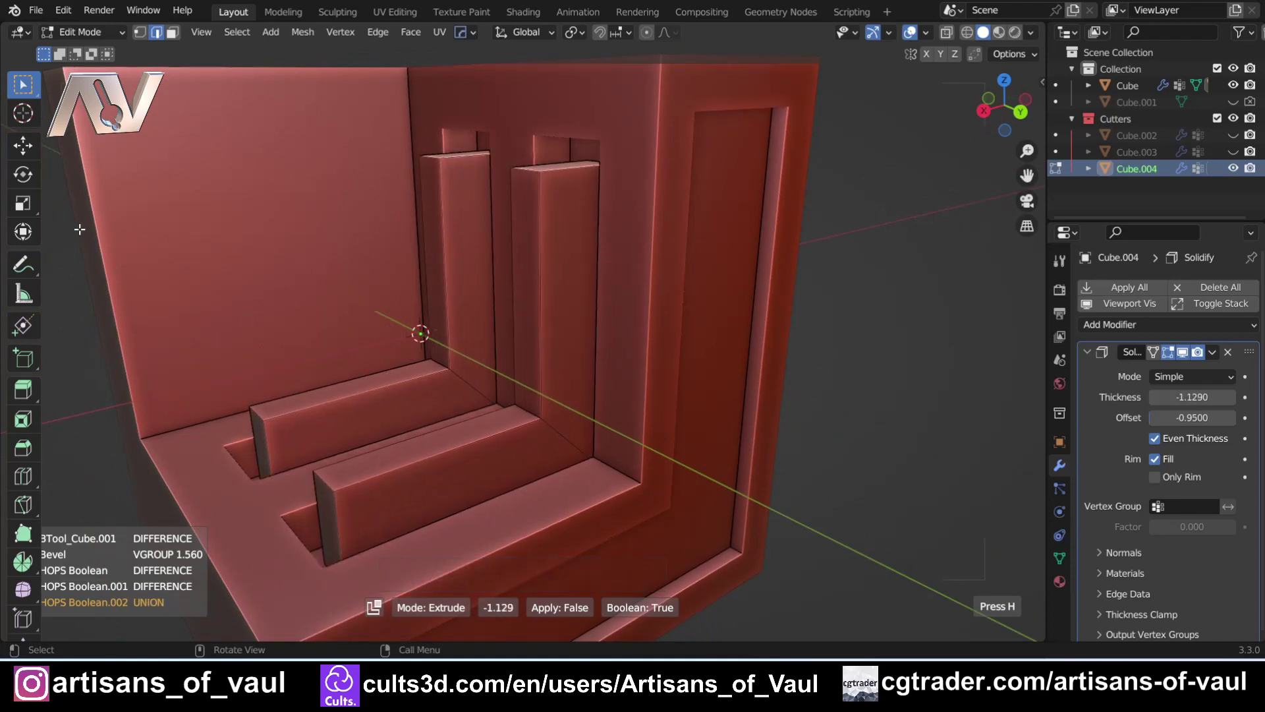
pyautogui.press('Tab')
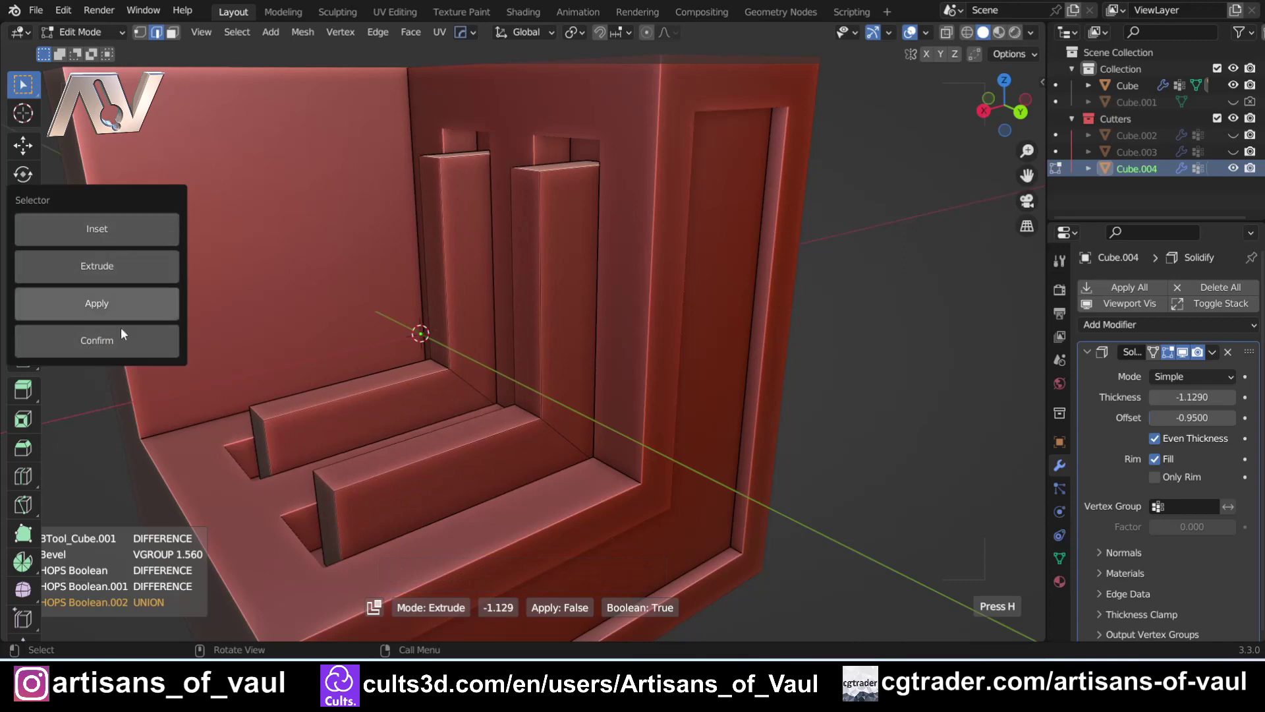
pyautogui.click(123, 265)
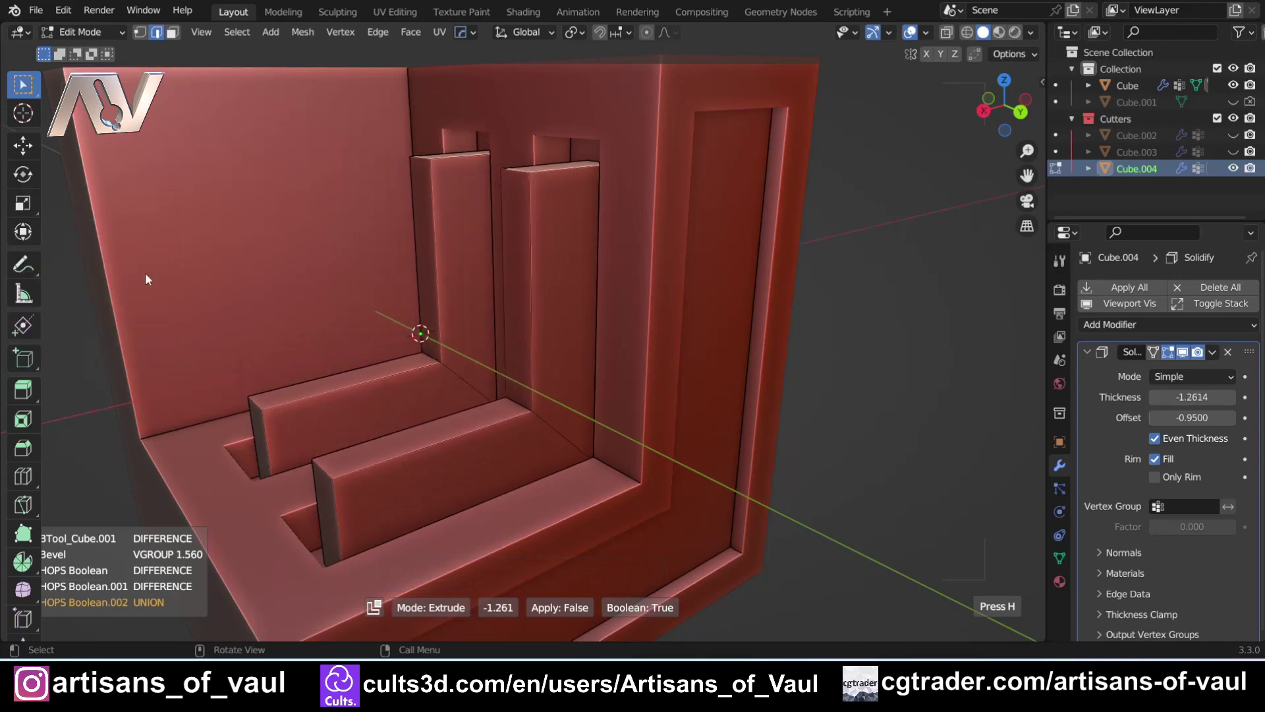
pyautogui.click(966, 286)
pyautogui.scroll(-3, 651, 298)
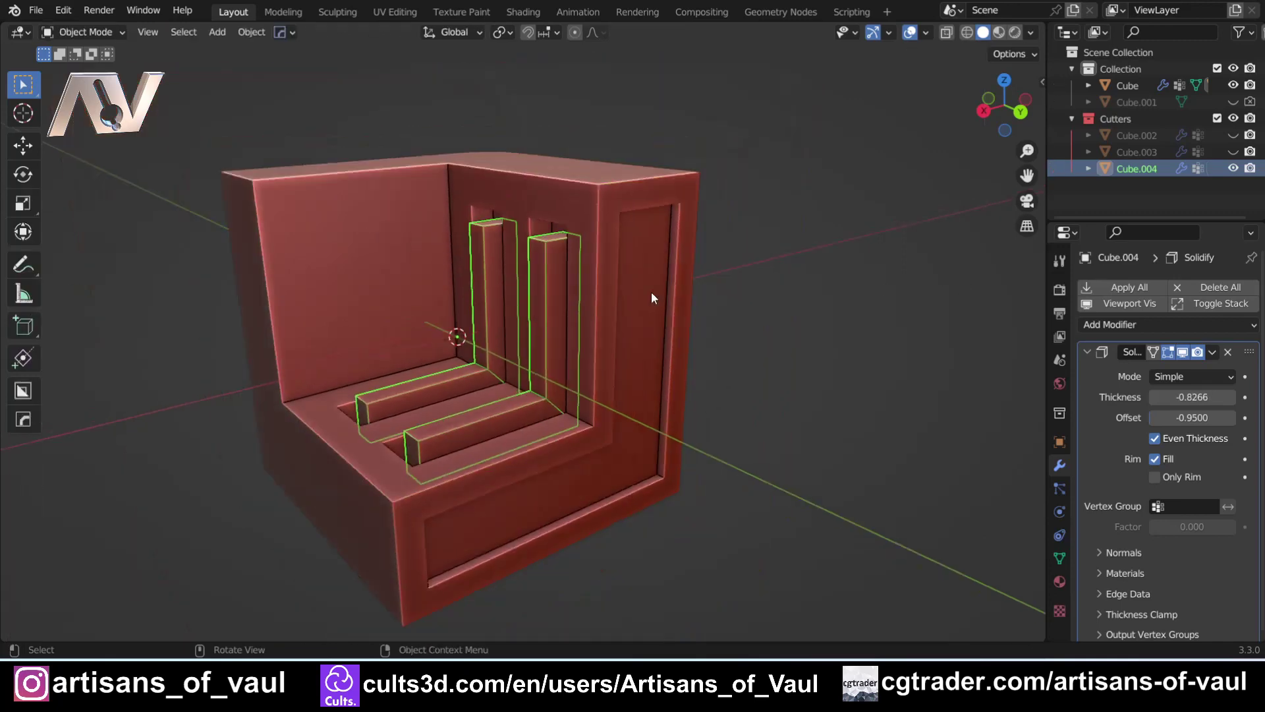
# Deselect the raised bars and examine how they sit in the two L-shaped recesses from several angles
pyautogui.scroll(-1, 651, 292)
pyautogui.moveTo(651, 293); pyautogui.dragTo(766, 303, button='middle')
pyautogui.click(791, 320)
pyautogui.scroll(2, 850, 362)
pyautogui.moveTo(850, 361); pyautogui.dragTo(817, 332, button='middle')
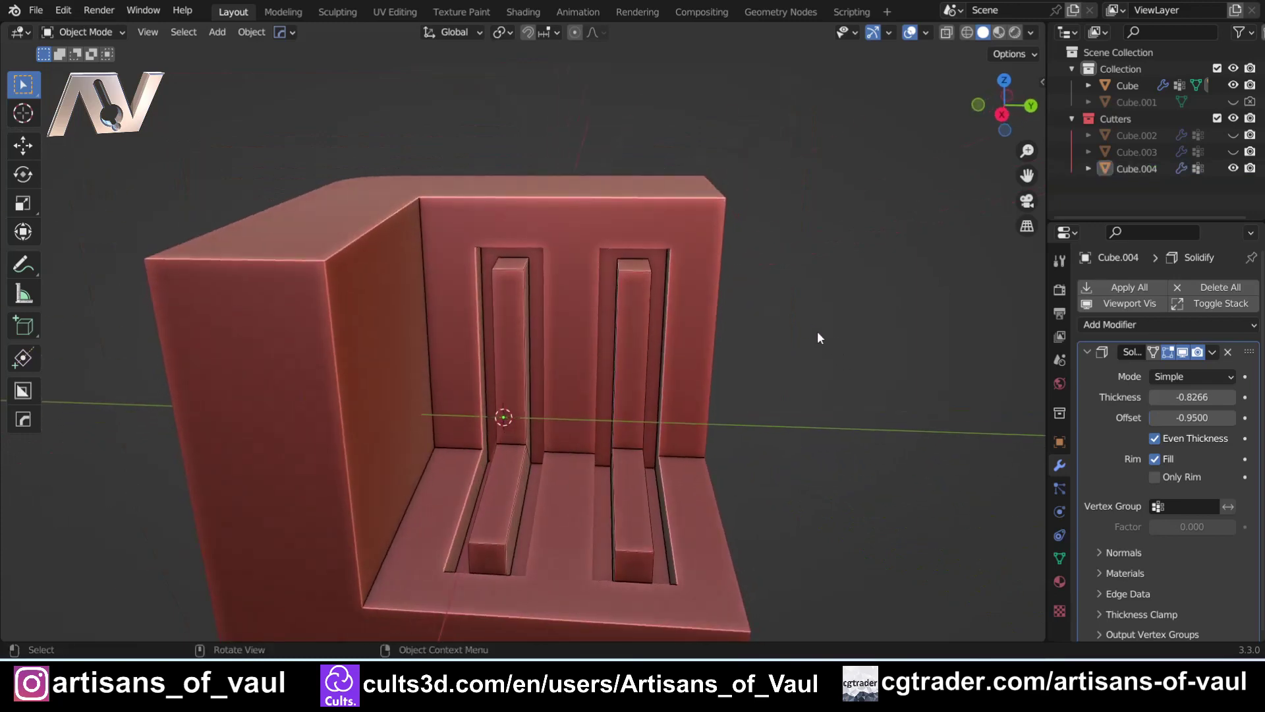
pyautogui.scroll(-3, 491, 483)
pyautogui.moveTo(489, 390); pyautogui.dragTo(756, 408, button='middle')
pyautogui.scroll(2, 466, 342)
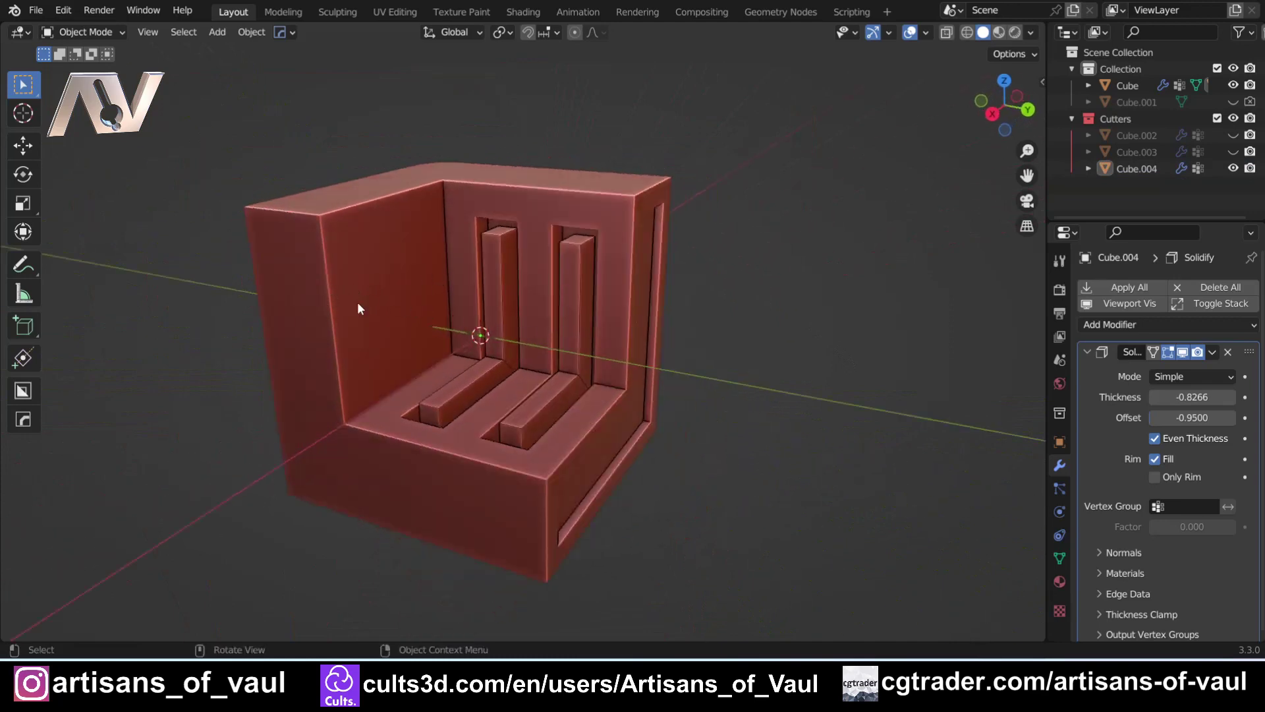
# Open the cube in Edit Mode with face selection and run Selection to Boolean on its full front face
pyautogui.click(315, 302)
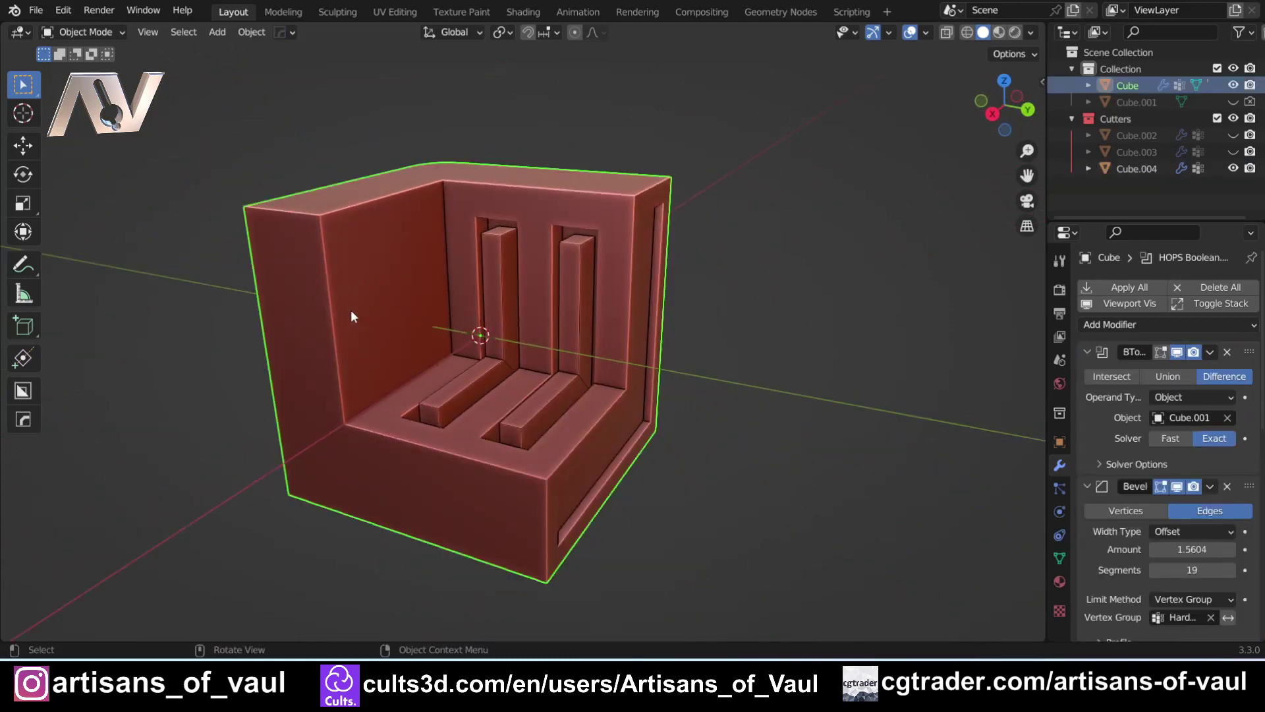
pyautogui.moveTo(330, 317); pyautogui.dragTo(339, 287, button='middle')
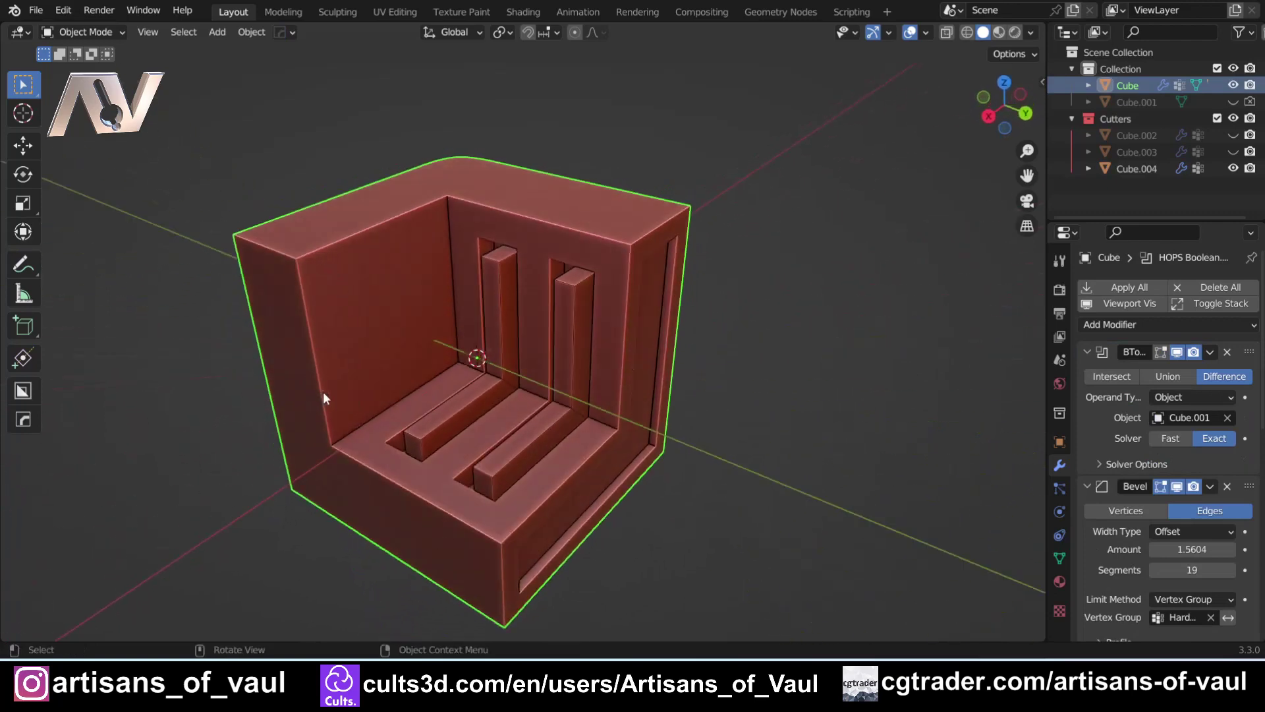
pyautogui.moveTo(323, 393); pyautogui.dragTo(343, 315, button='middle')
pyautogui.press('Tab')
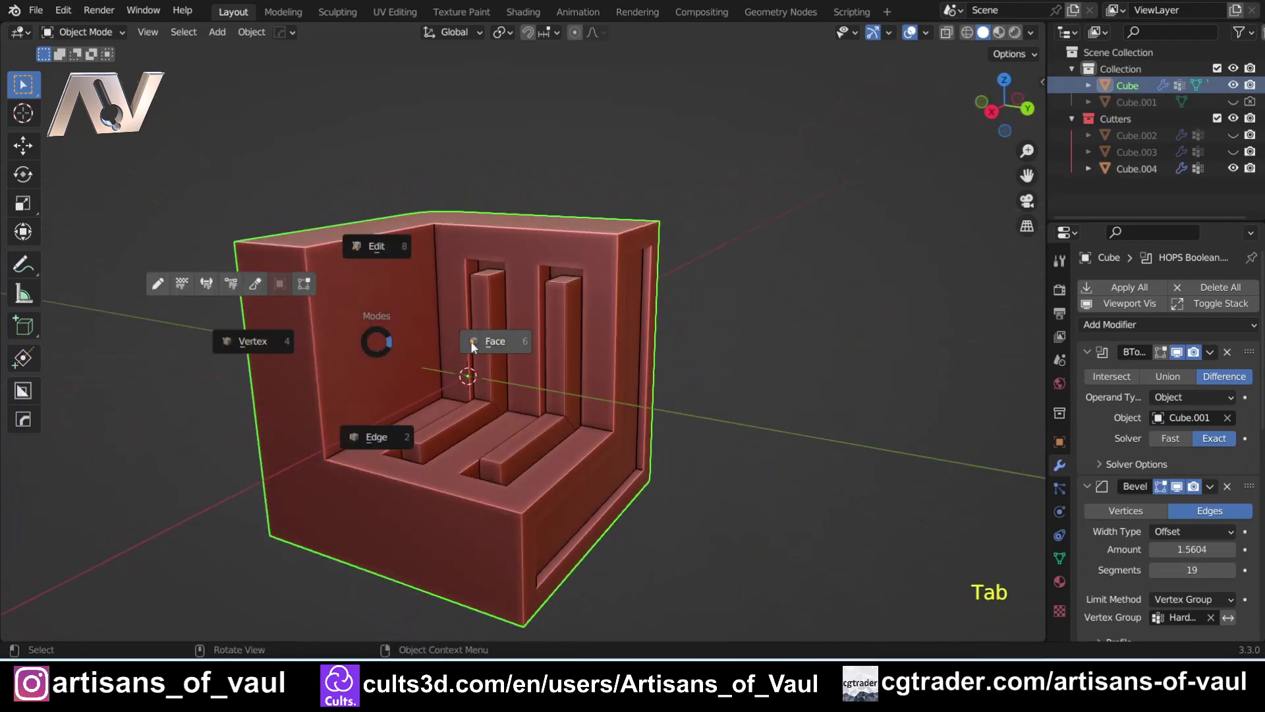
pyautogui.click(470, 341)
pyautogui.moveTo(337, 355); pyautogui.dragTo(363, 360, button='middle')
pyautogui.press('q')
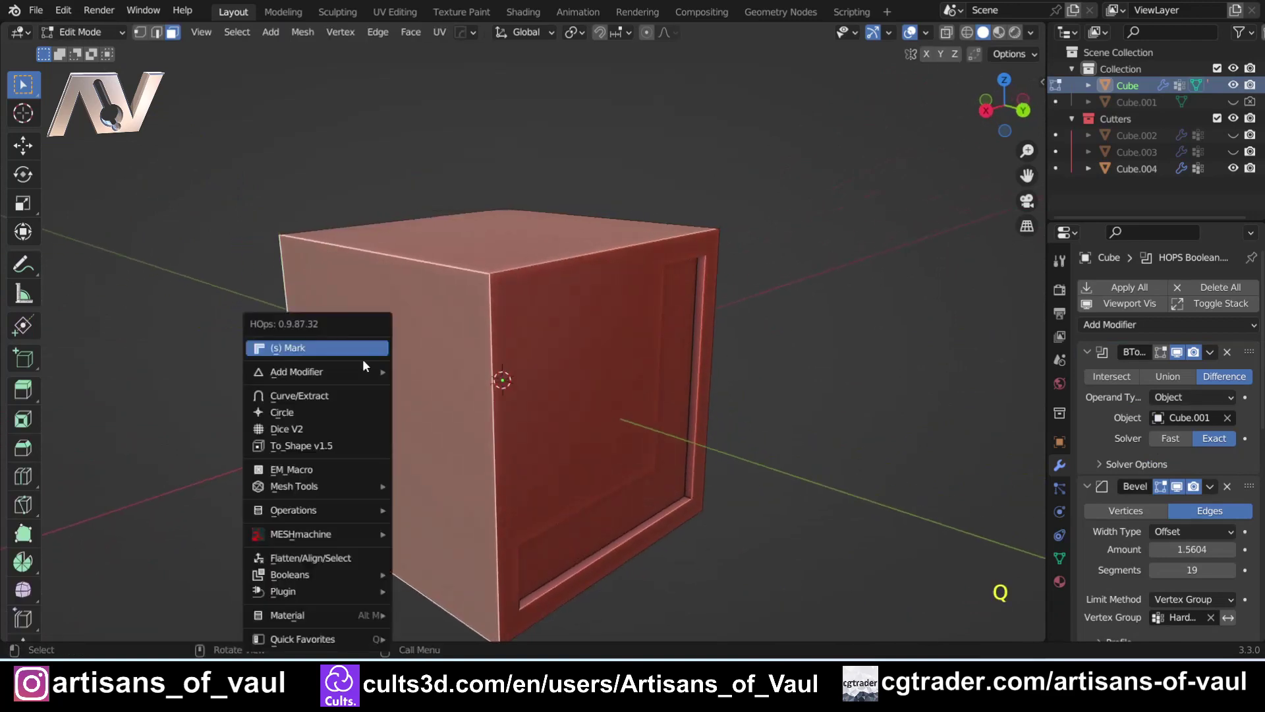
pyautogui.moveTo(386, 574)
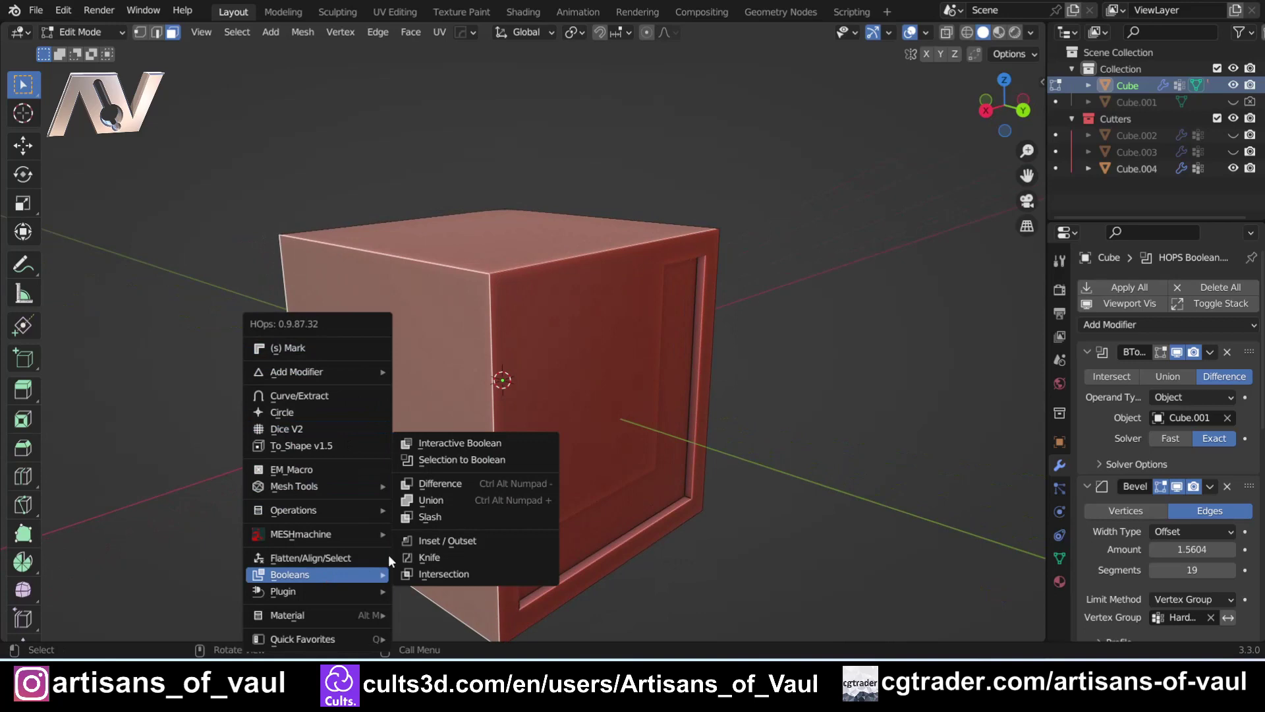
pyautogui.click(471, 457)
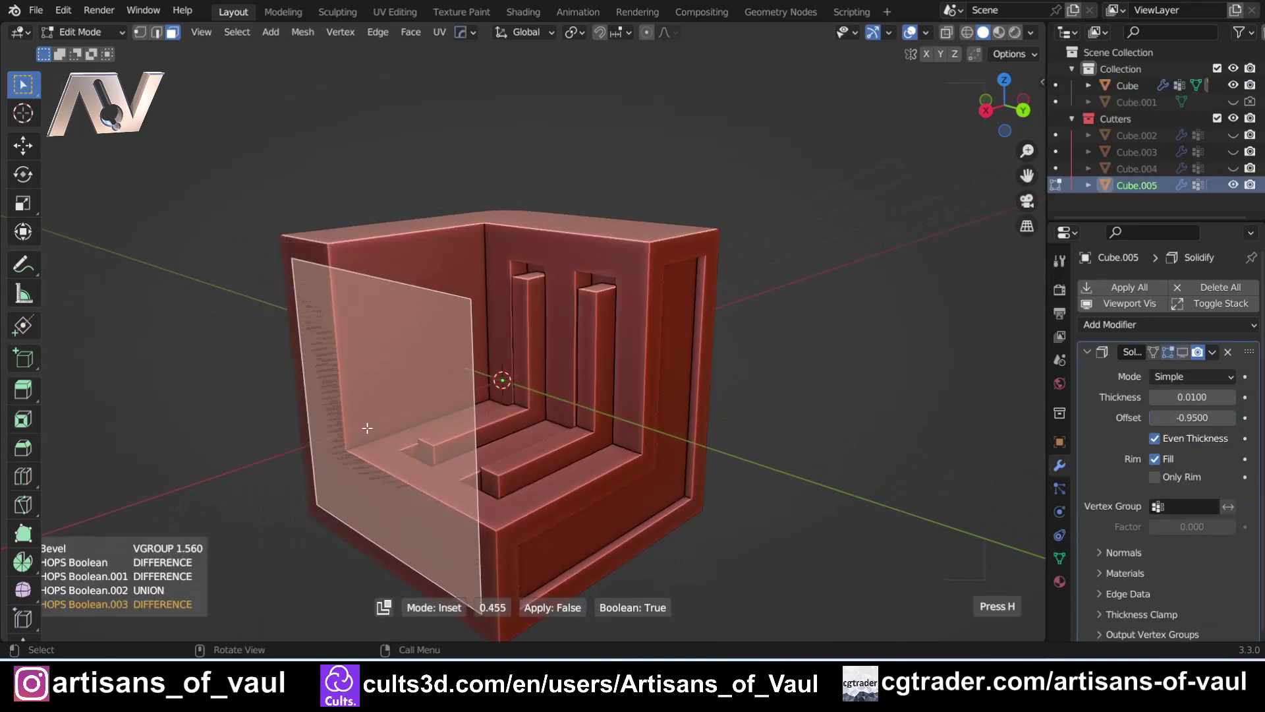
# Inset the front face about 0.43 and extrude it about 0.82 deep as a Boolean recess
pyautogui.moveTo(409, 429); pyautogui.dragTo(452, 409, button='middle')
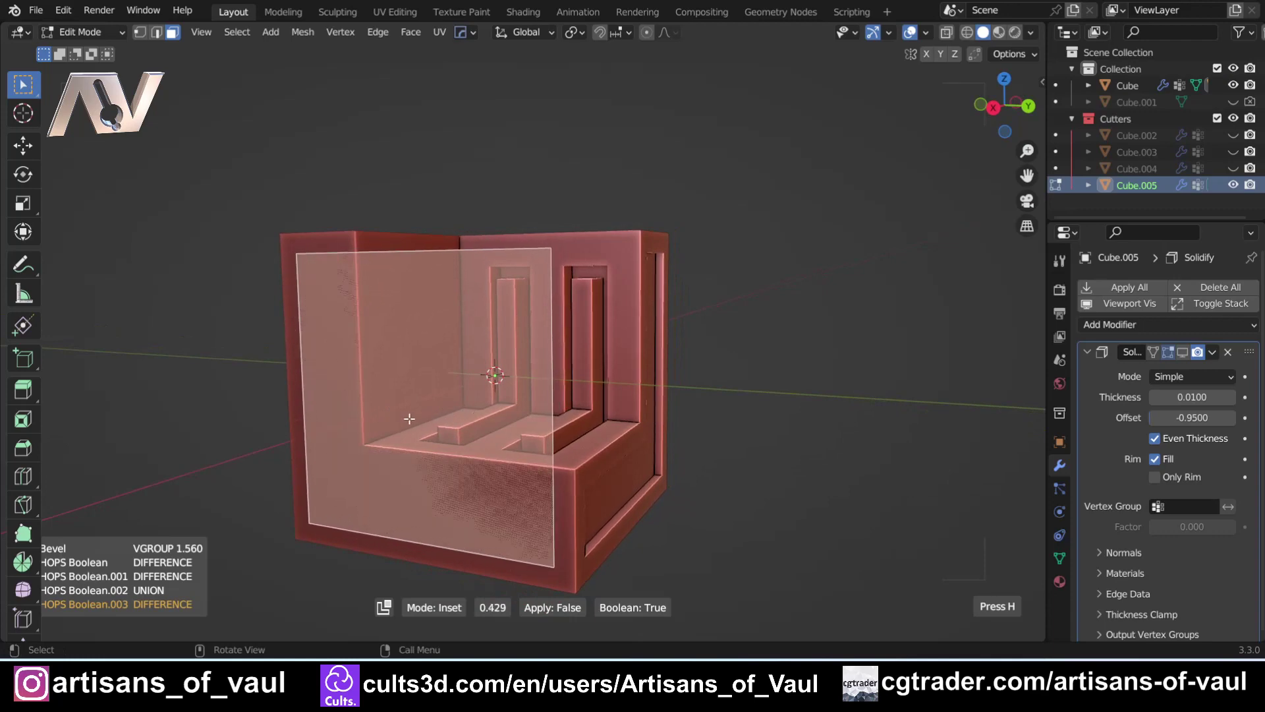
pyautogui.press('e')
pyautogui.moveTo(406, 420); pyautogui.dragTo(345, 438, button='middle')
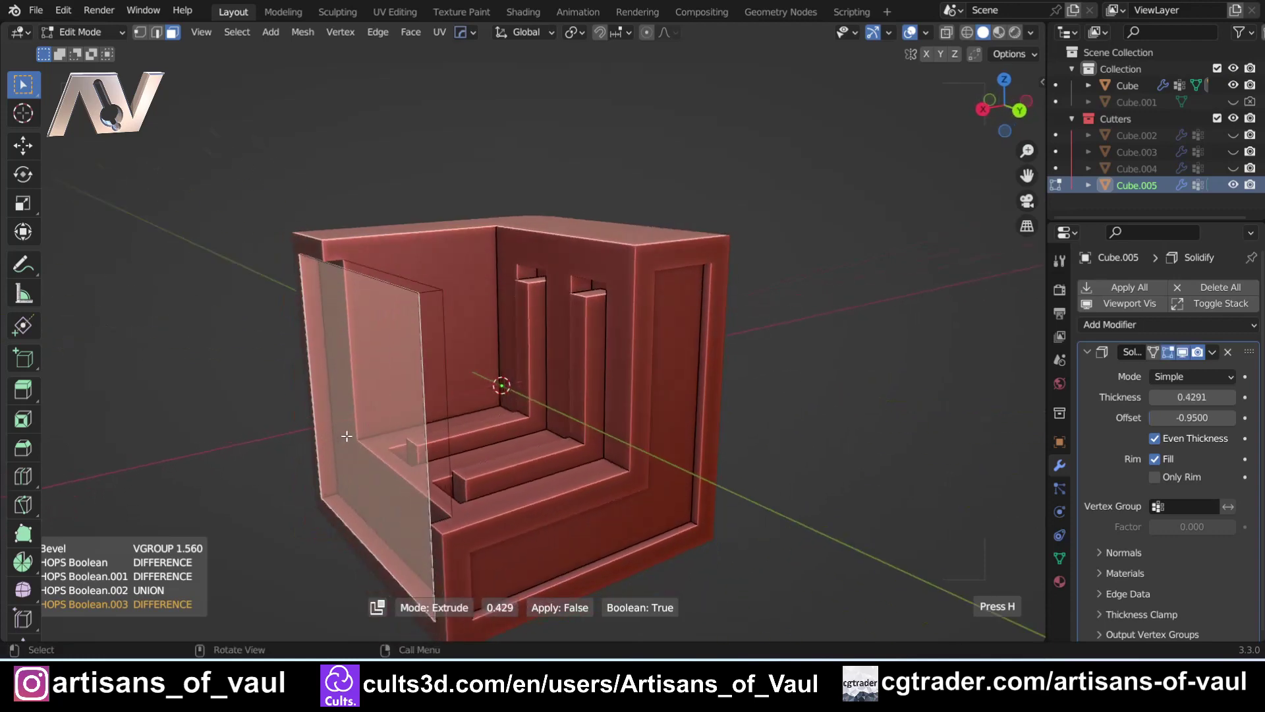
pyautogui.click(259, 440)
pyautogui.click(223, 427)
pyautogui.moveTo(223, 427); pyautogui.dragTo(342, 422, button='middle')
# Undo the Selection to Boolean cut and return the cube to Object Mode
pyautogui.hotkey('ctrl', 'z')
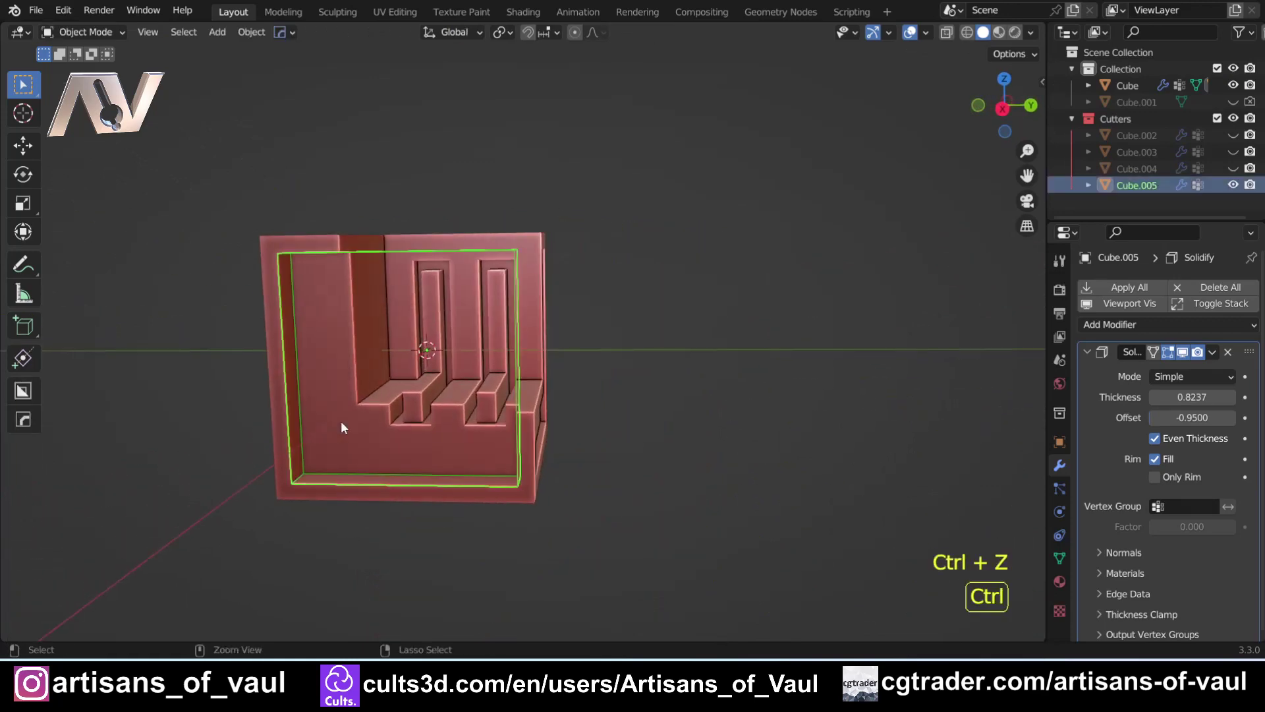
pyautogui.hotkey('ctrl', 'z')
pyautogui.press('Tab')
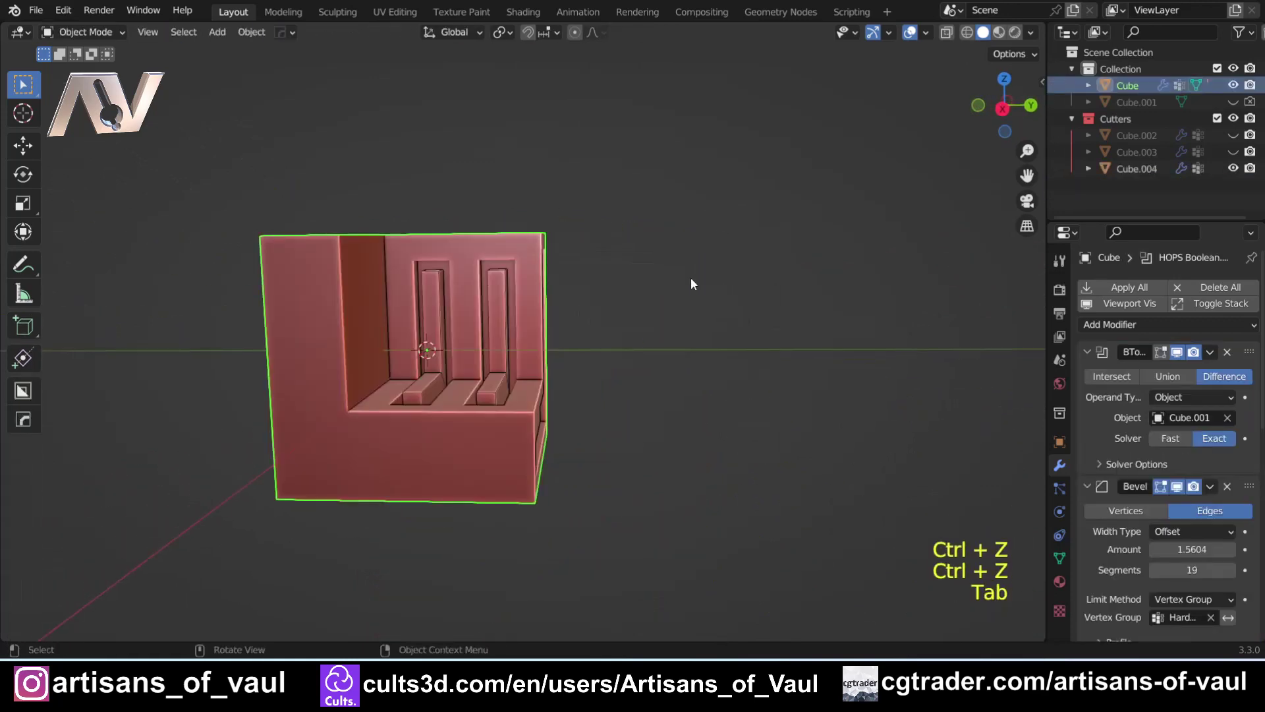
# Run Face Extract on the cube's L-shaped front face, inset it about 0.44 and extrude it as a Boolean recess
pyautogui.click(690, 284)
pyautogui.click(500, 420)
pyautogui.press('q')
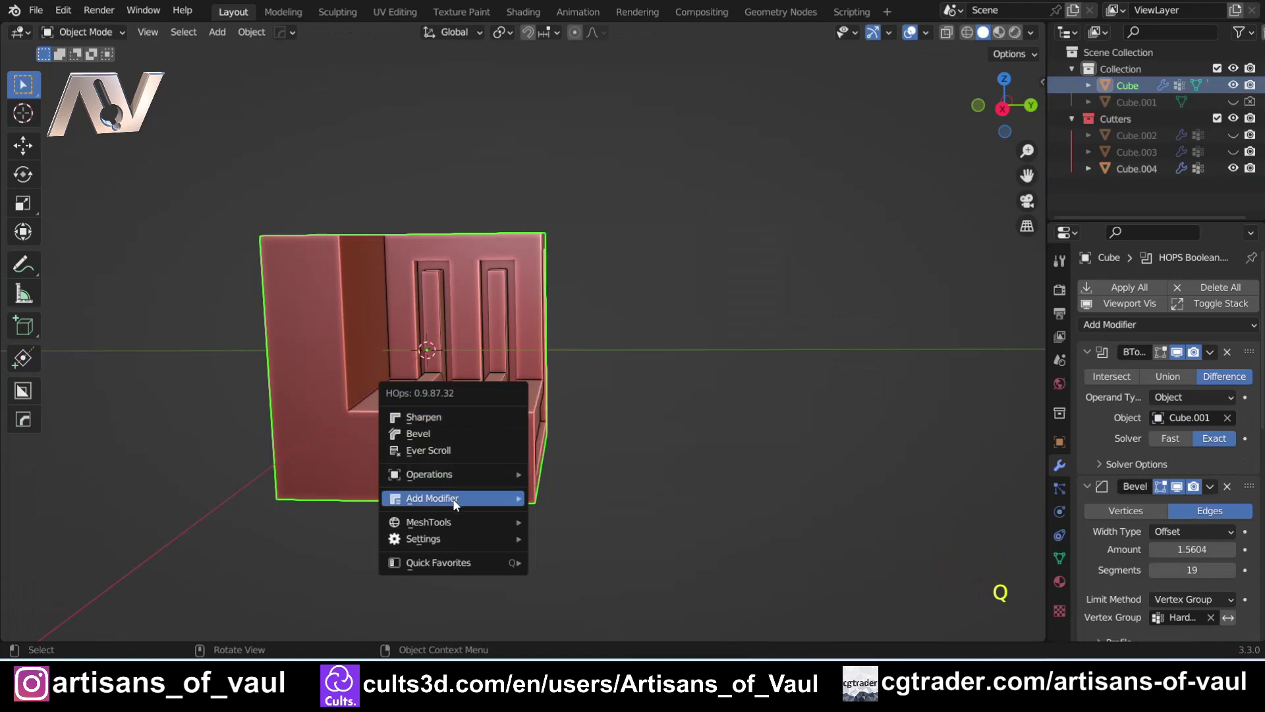
pyautogui.moveTo(436, 524)
pyautogui.click(603, 502)
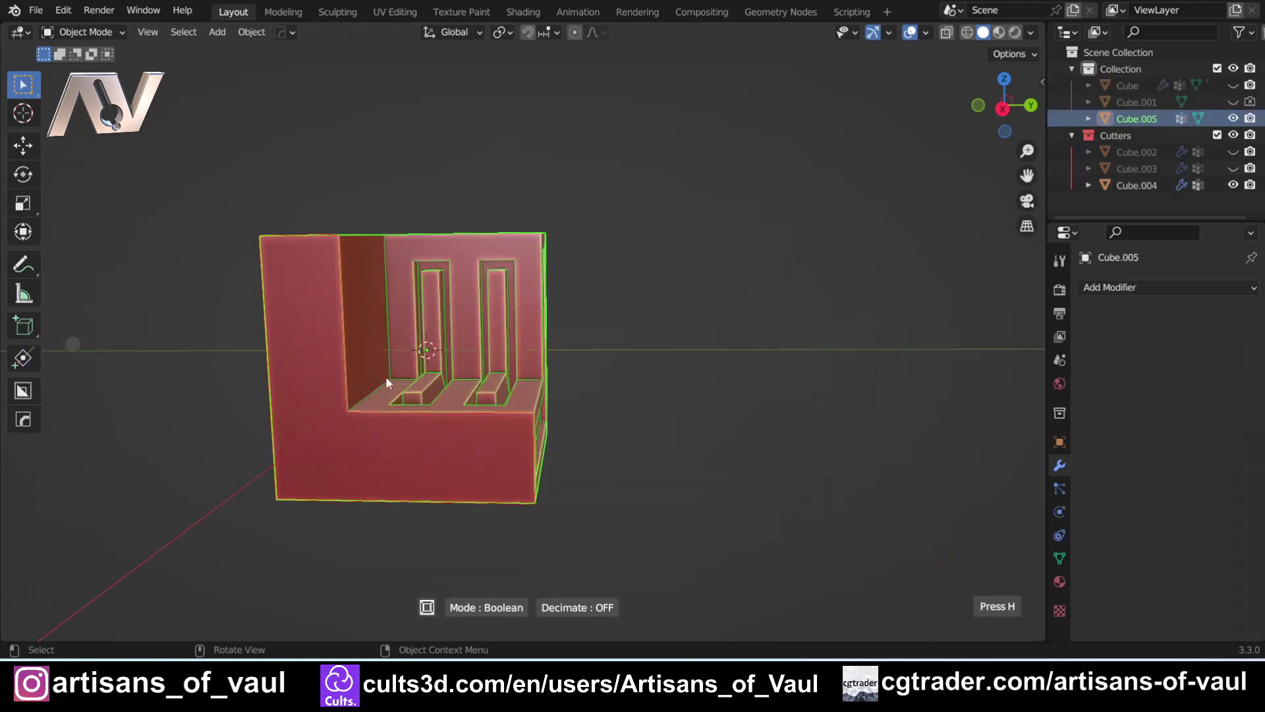
pyautogui.press('space')
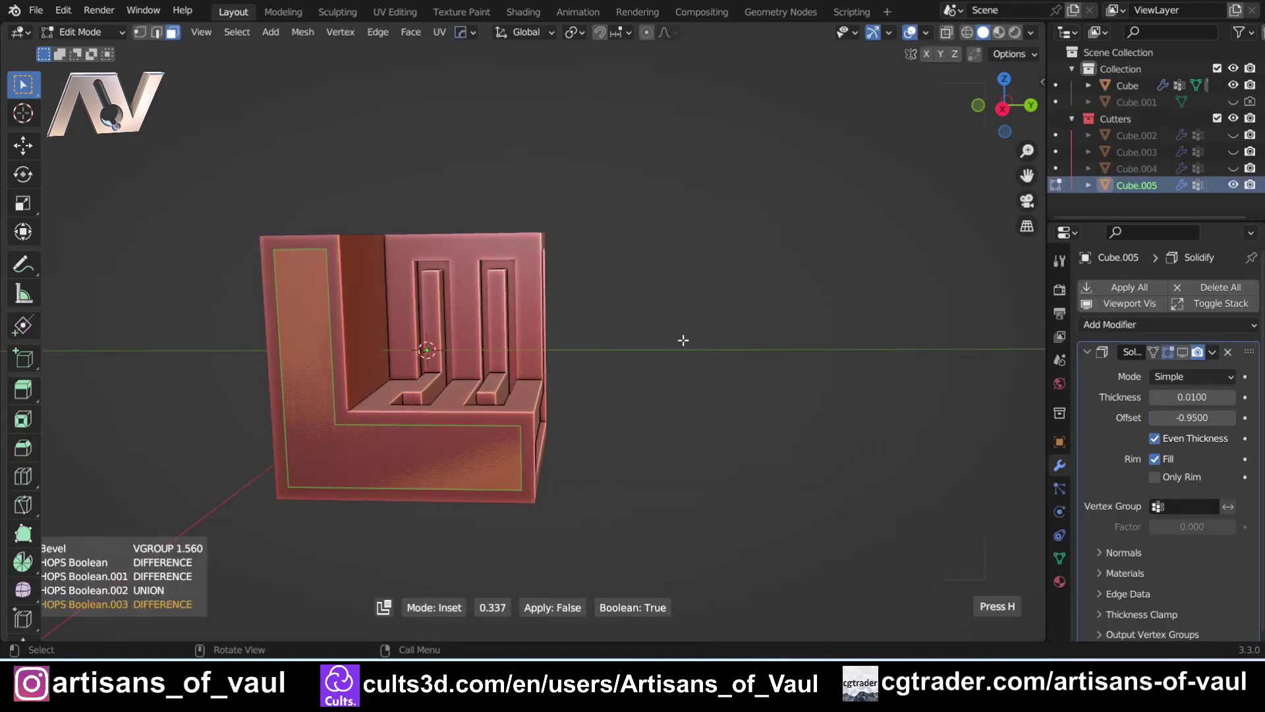
pyautogui.moveTo(675, 345); pyautogui.dragTo(580, 362, button='middle')
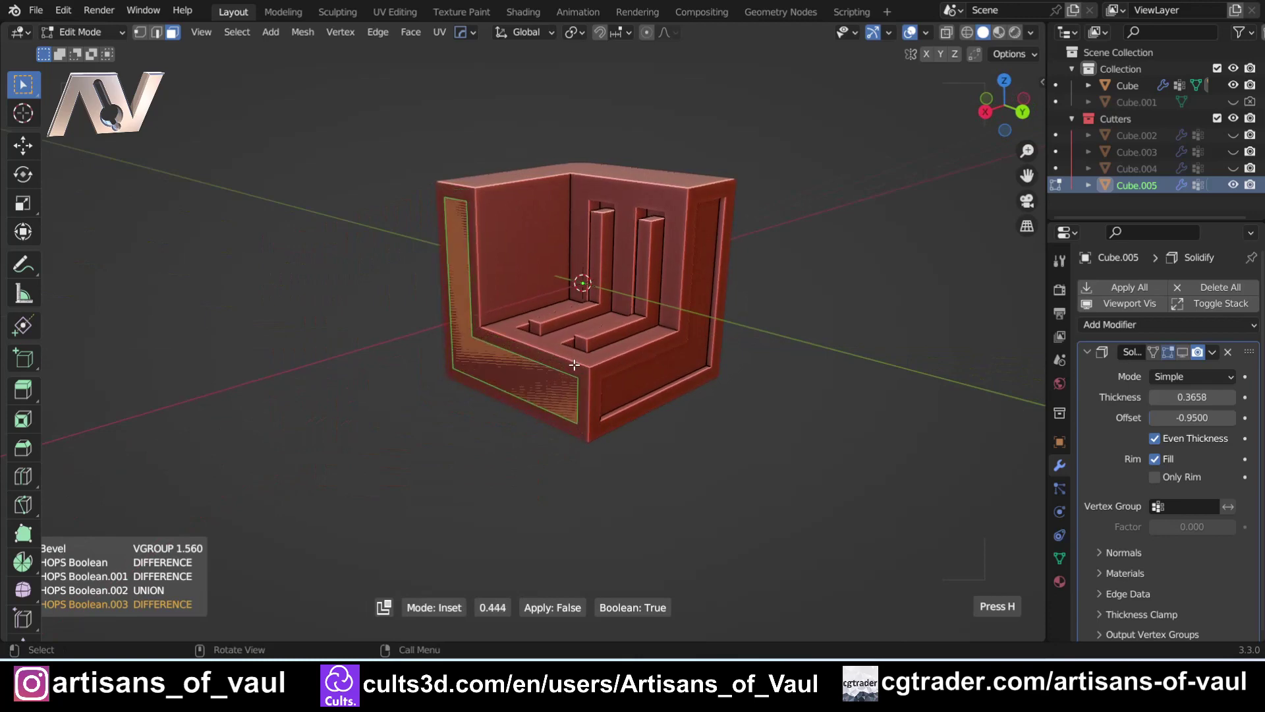
pyautogui.press('e')
pyautogui.click(540, 366)
# Inspect the extracted L-shaped recess from several angles and undo it, returning to the cube in Object Mode
pyautogui.moveTo(469, 371); pyautogui.dragTo(547, 350, button='middle')
pyautogui.scroll(4, 593, 356)
pyautogui.keyDown('shift'); pyautogui.moveTo(603, 291); pyautogui.dragTo(537, 389, button='middle'); pyautogui.keyUp('shift')
pyautogui.scroll(-1, 537, 389)
pyautogui.moveTo(461, 356); pyautogui.dragTo(565, 407, button='middle')
pyautogui.hotkey('ctrl', 'z')
pyautogui.hotkey('ctrl', 'z')
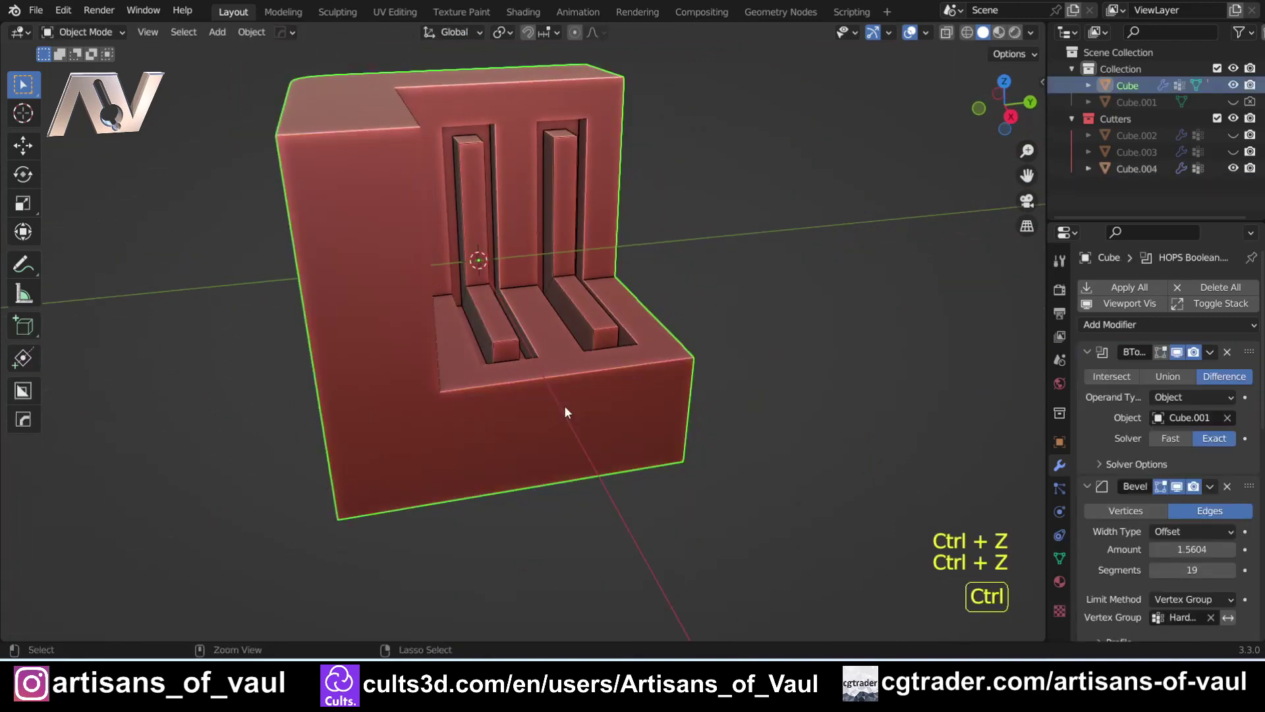
# Run Face Extract across both outer side faces and the rounded corner between them, inset about 1.5
pyautogui.scroll(-3, 626, 308)
pyautogui.moveTo(626, 309); pyautogui.dragTo(888, 286, button='middle')
pyautogui.scroll(2, 614, 311)
pyautogui.moveTo(614, 311); pyautogui.dragTo(535, 369, button='middle')
pyautogui.click(603, 437)
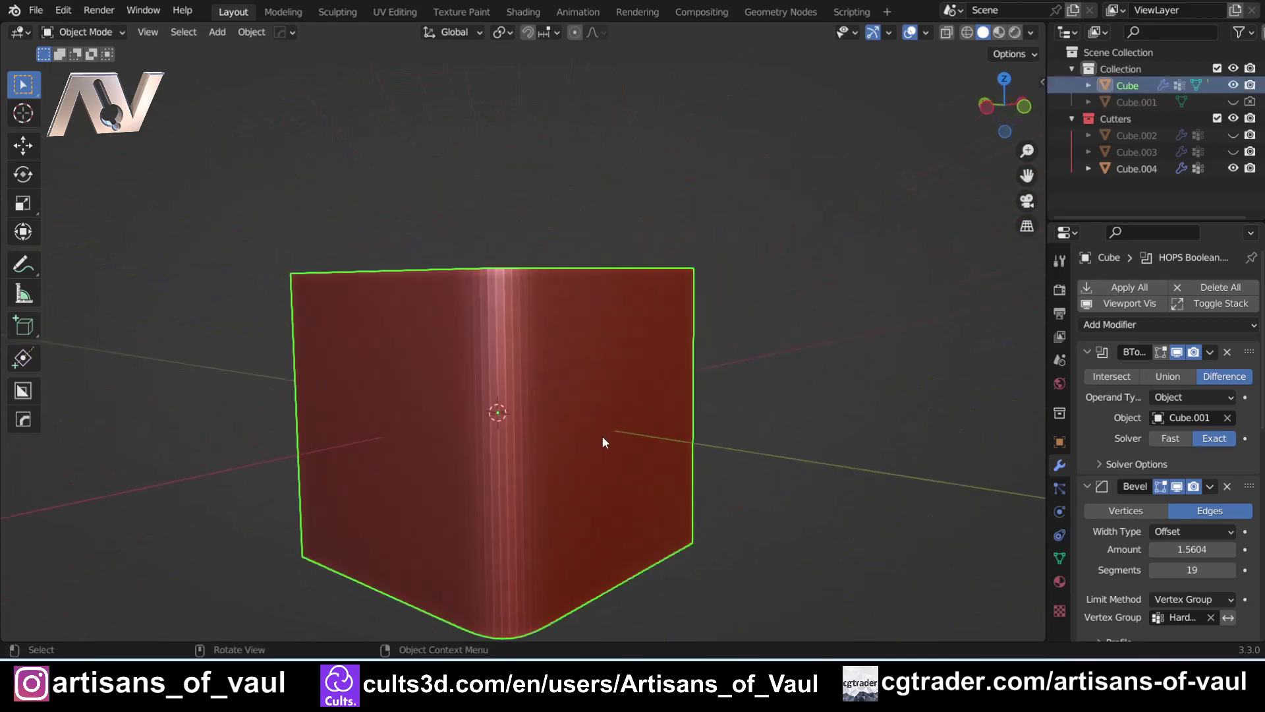
pyautogui.press('q')
pyautogui.moveTo(667, 433)
pyautogui.click(736, 388)
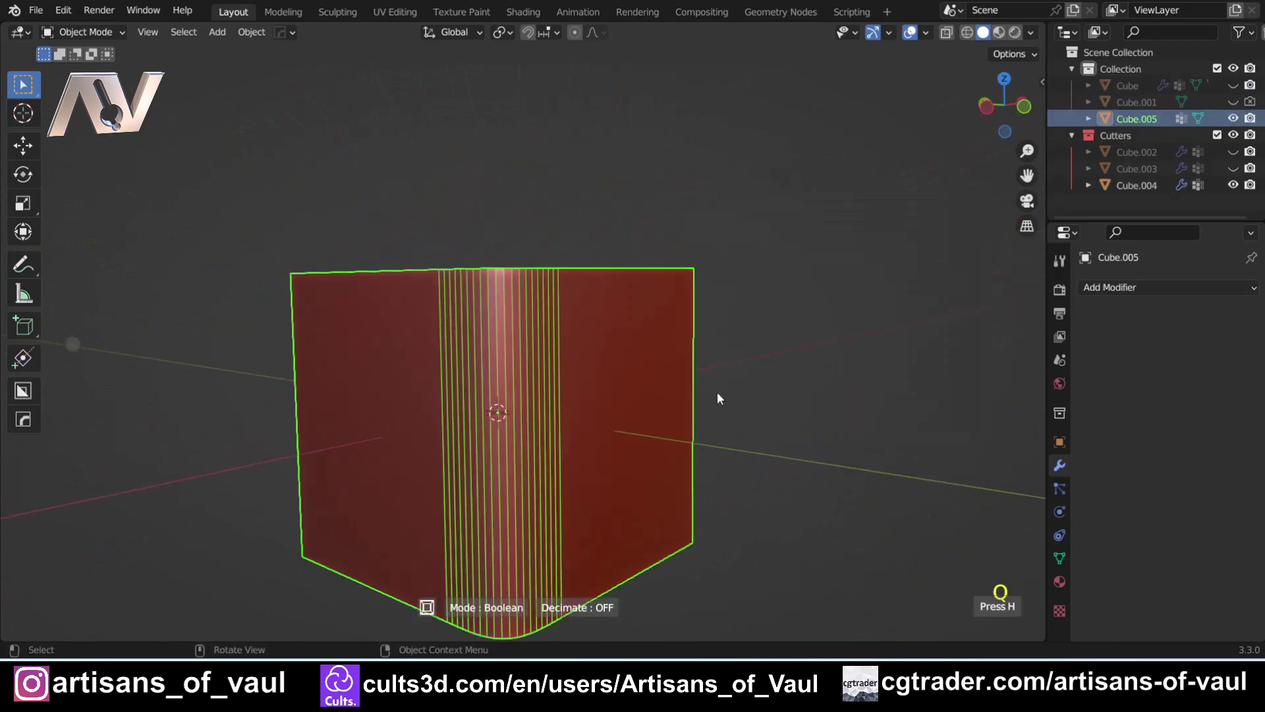
pyautogui.moveTo(717, 392); pyautogui.dragTo(370, 382, button='middle')
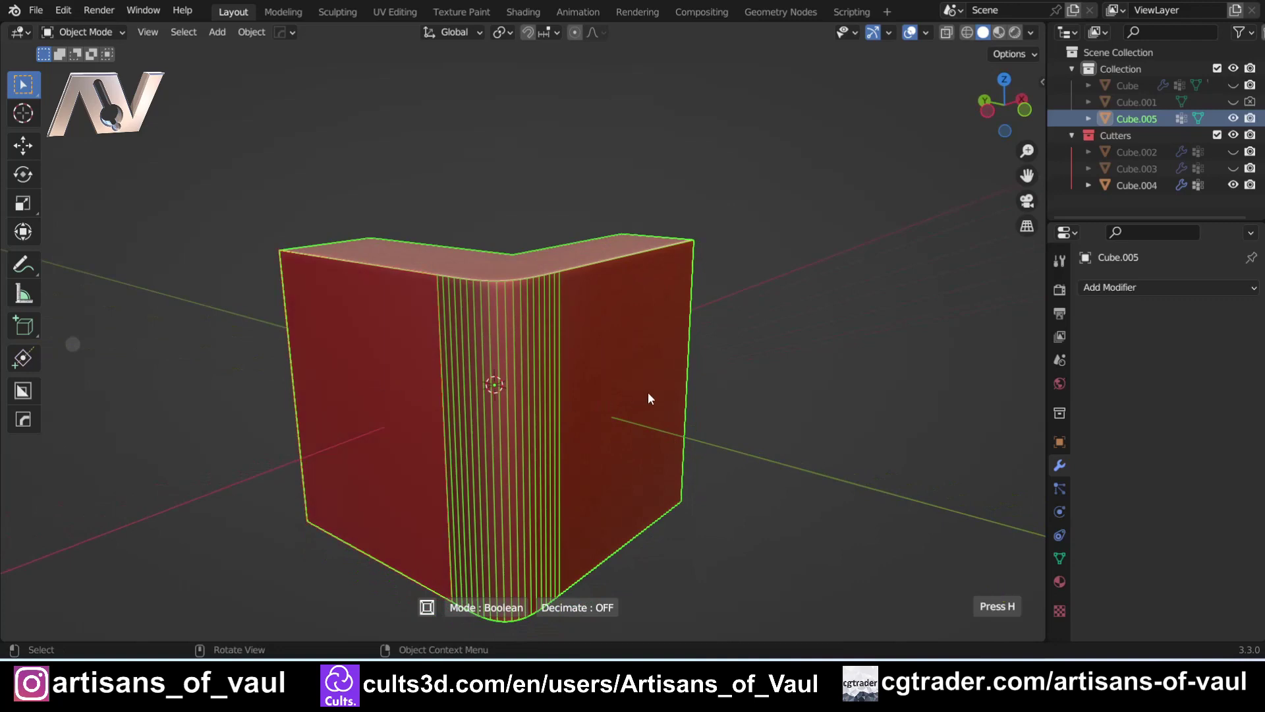
pyautogui.press('ctrl')
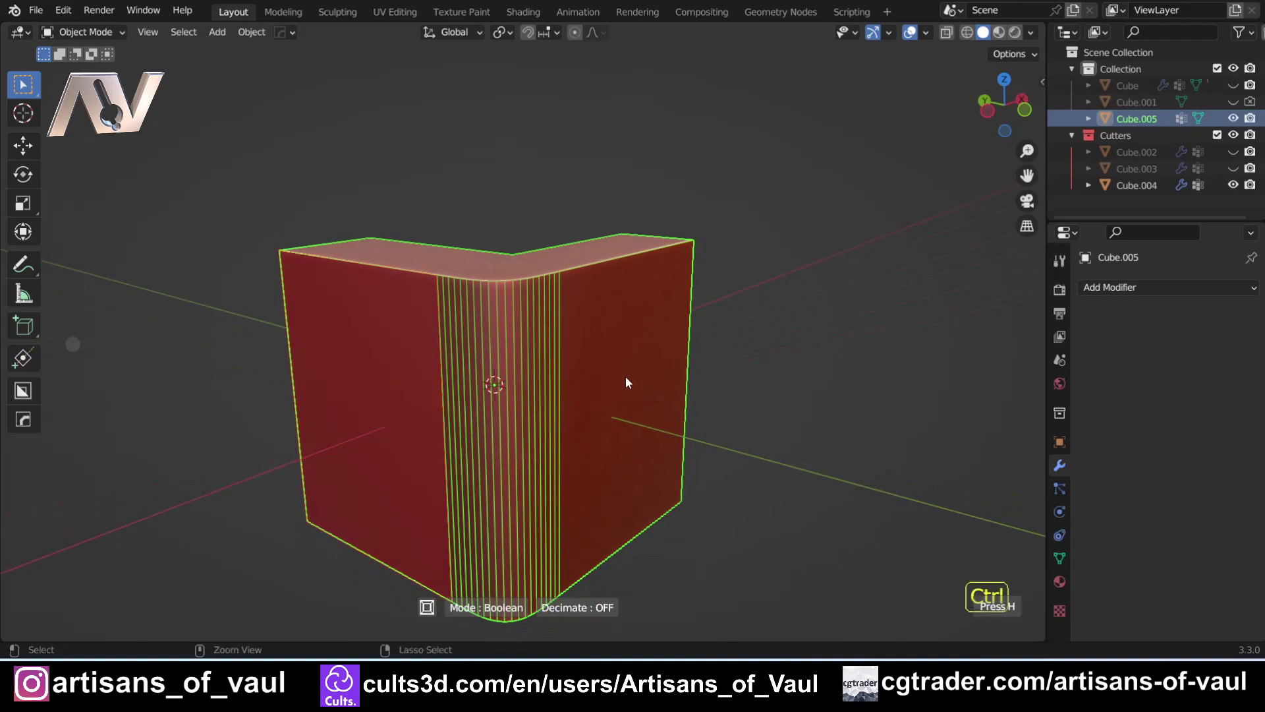
pyautogui.click(777, 371)
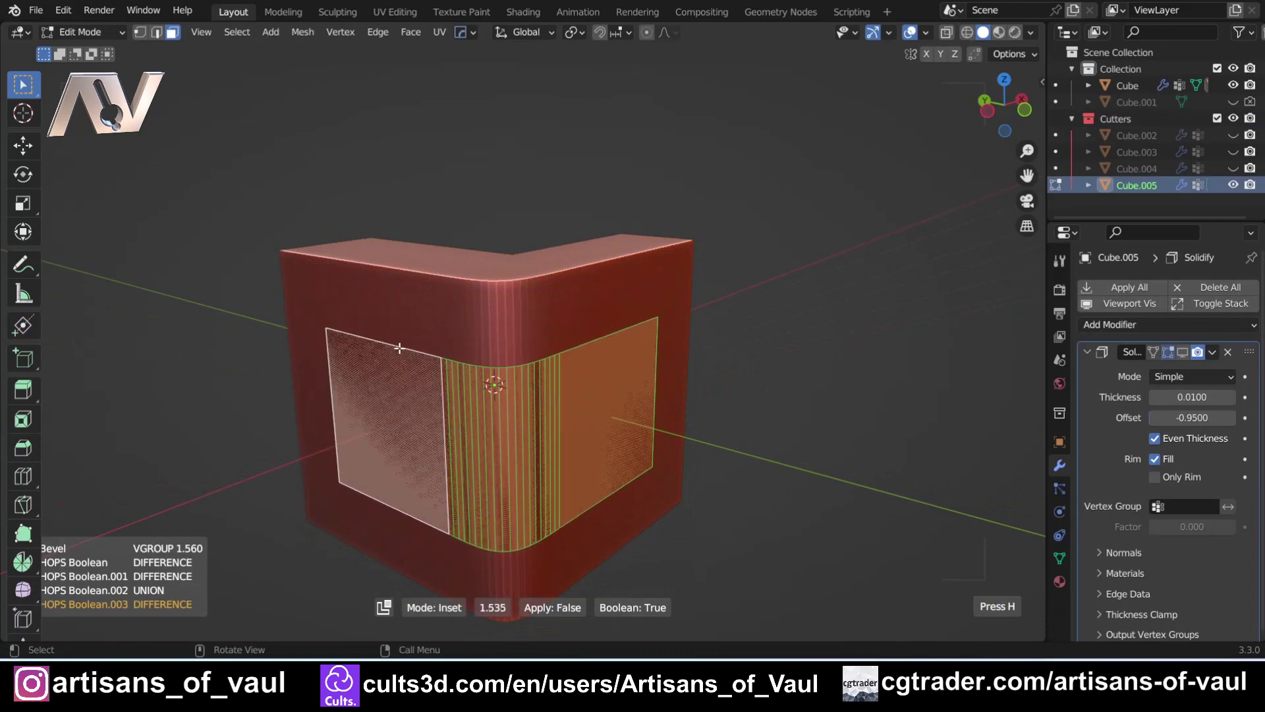
# Extrude the wraparound panel outward about 0.45 and switch its Boolean operation to Union
pyautogui.scroll(-1, 432, 362)
pyautogui.moveTo(435, 362); pyautogui.dragTo(571, 370, button='middle')
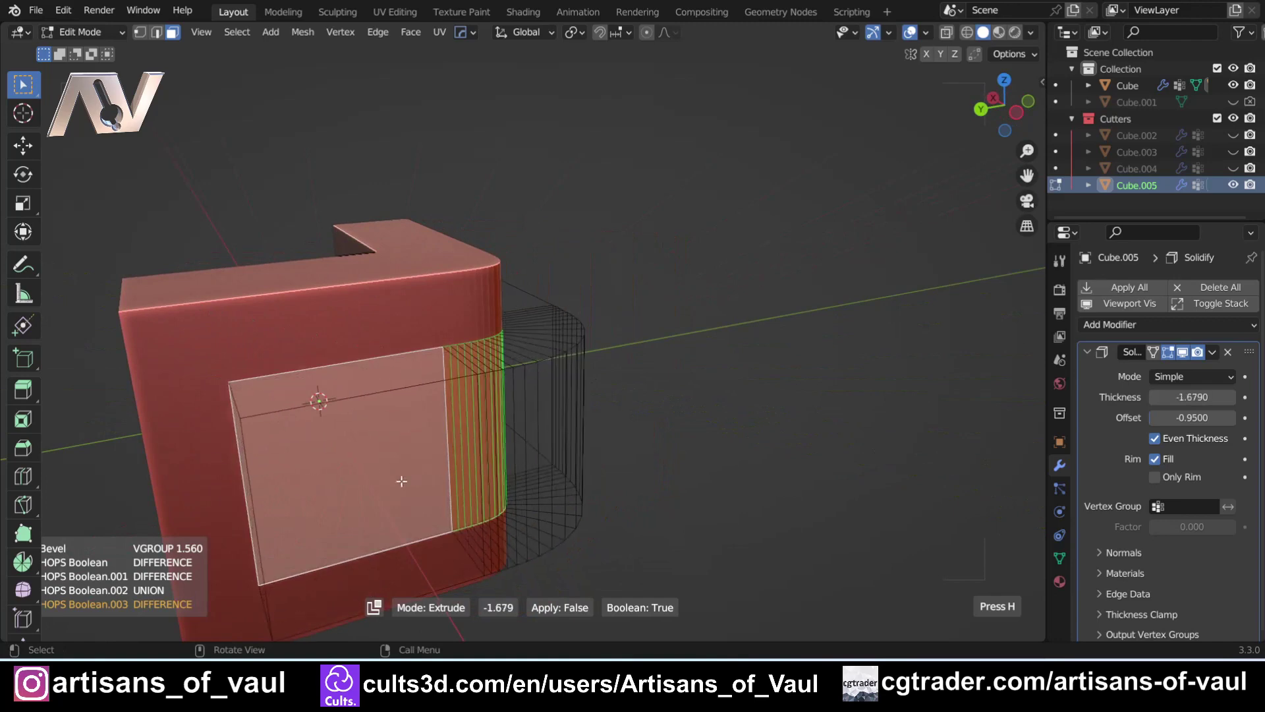
pyautogui.press('x')
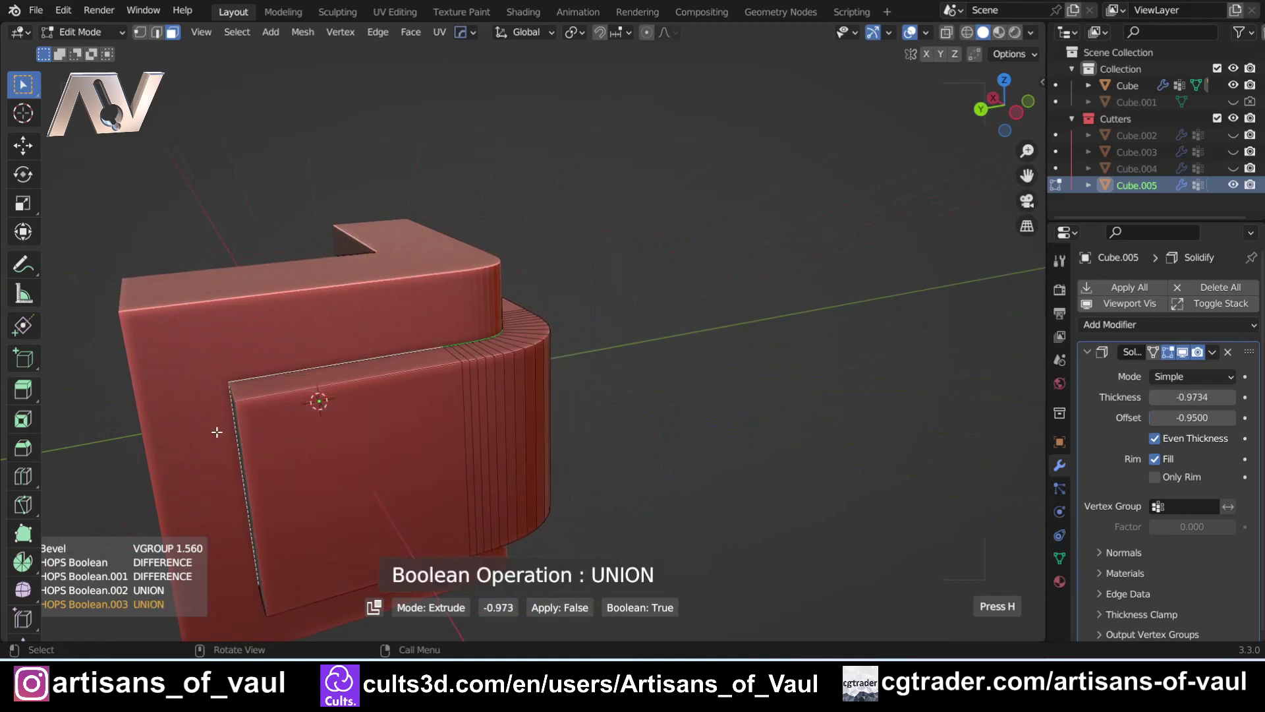
pyautogui.click(69, 389)
pyautogui.keyDown('shift'); pyautogui.moveTo(69, 389); pyautogui.dragTo(423, 402, button='middle'); pyautogui.keyUp('shift')
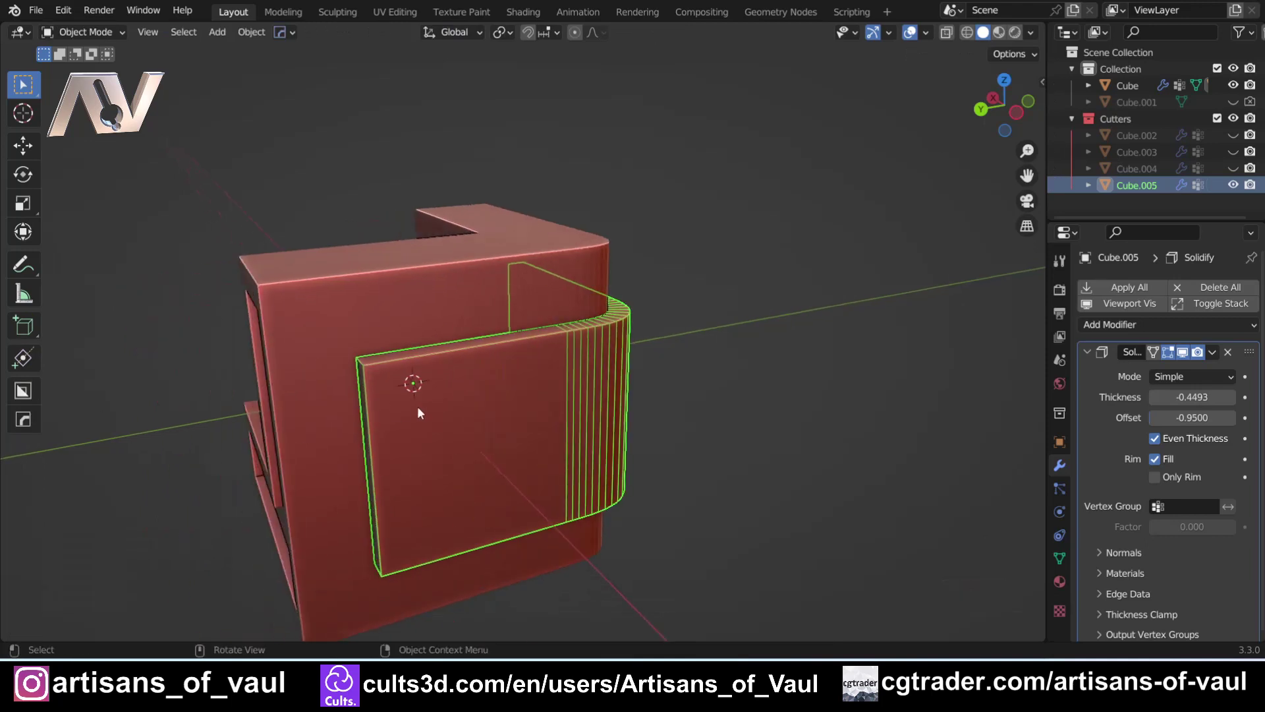
# Select the wraparound panel's whole upper edge path in Edit Mode and lower it along Z to leave a thin band
pyautogui.press('Tab')
pyautogui.click(401, 502)
pyautogui.moveTo(400, 502); pyautogui.dragTo(344, 400, button='middle')
pyautogui.moveTo(535, 447)
pyautogui.mouseDown(button='middle')
pyautogui.moveTo(703, 432)
pyautogui.moveTo(396, 393)
pyautogui.moveTo(552, 429)
pyautogui.mouseUp(button='middle')
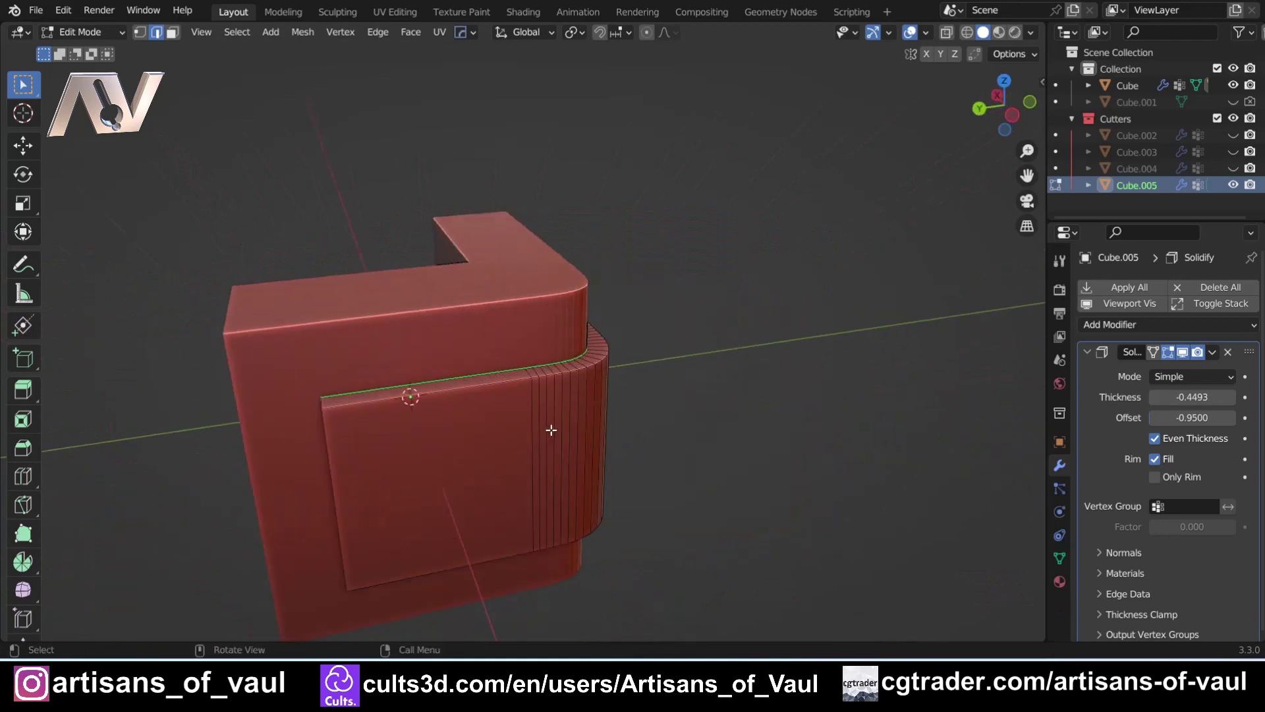
pyautogui.scroll(1, 551, 429)
pyautogui.click(479, 379)
pyautogui.moveTo(720, 365); pyautogui.dragTo(597, 379, button='middle')
pyautogui.keyDown('shift'); pyautogui.moveTo(796, 333); pyautogui.dragTo(639, 366, button='middle'); pyautogui.keyUp('shift')
pyautogui.keyDown('ctrl'); pyautogui.click(634, 342); pyautogui.keyUp('ctrl')
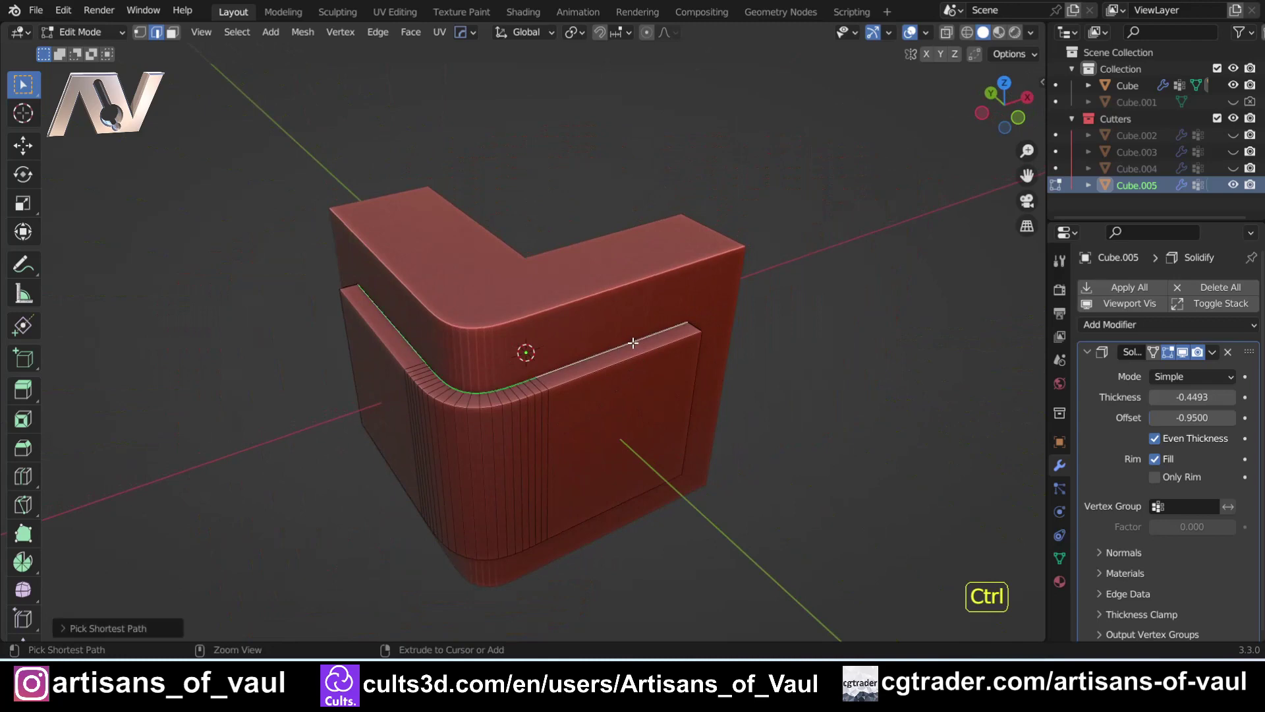
pyautogui.press('g')
pyautogui.press('z')
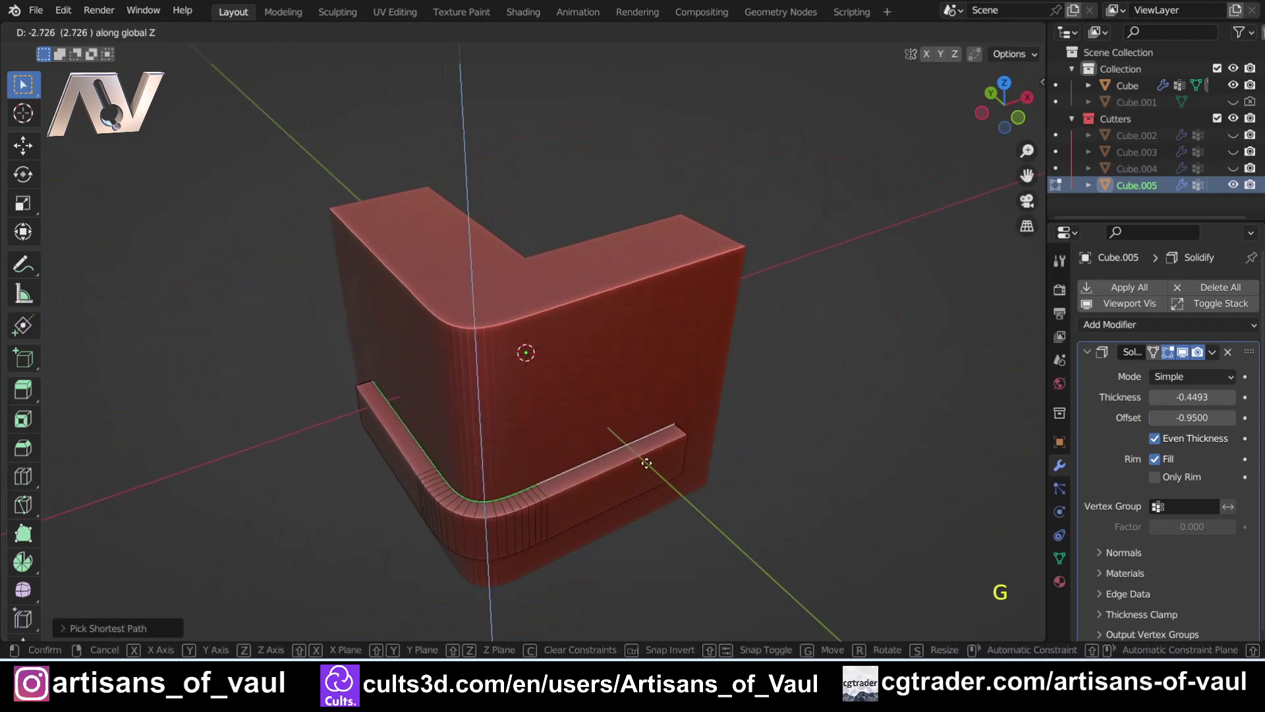
pyautogui.click(646, 482)
# Array the thin band along Z in Object Mode into five evenly spaced bands up the rounded corner, and deselect it
pyautogui.moveTo(528, 516); pyautogui.dragTo(576, 376, button='middle')
pyautogui.press('Tab')
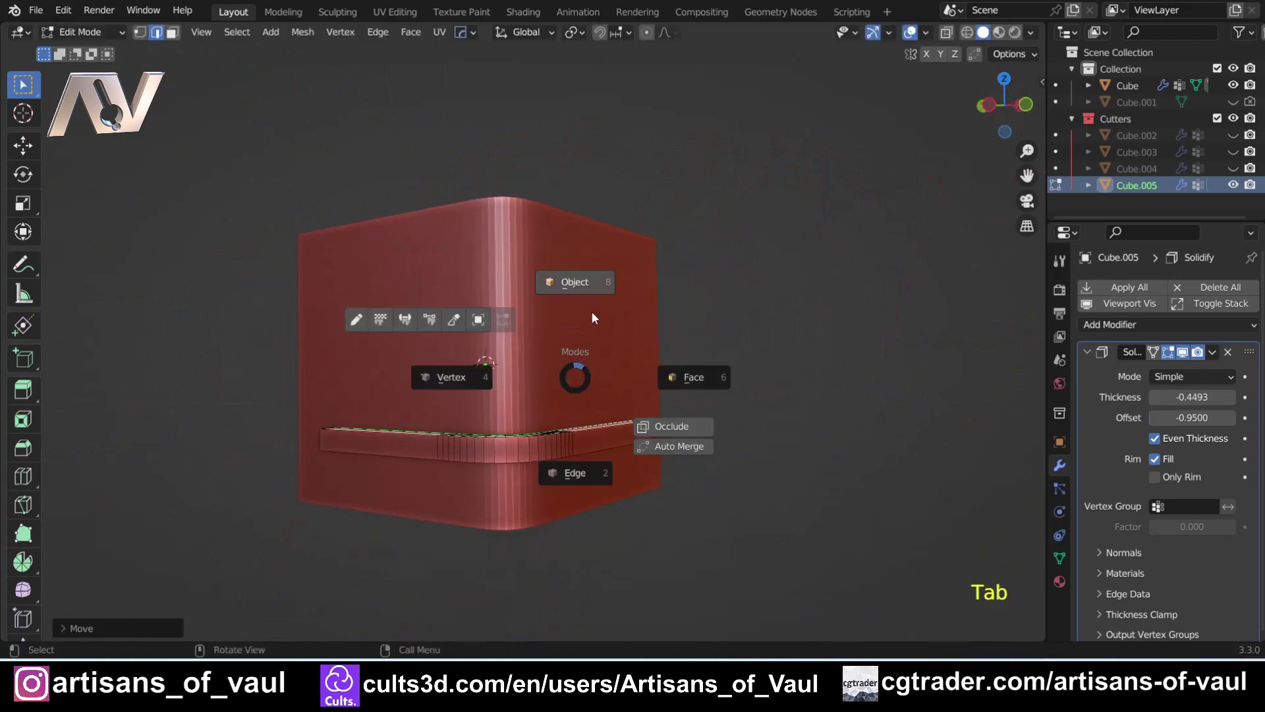
pyautogui.click(585, 290)
pyautogui.press('q')
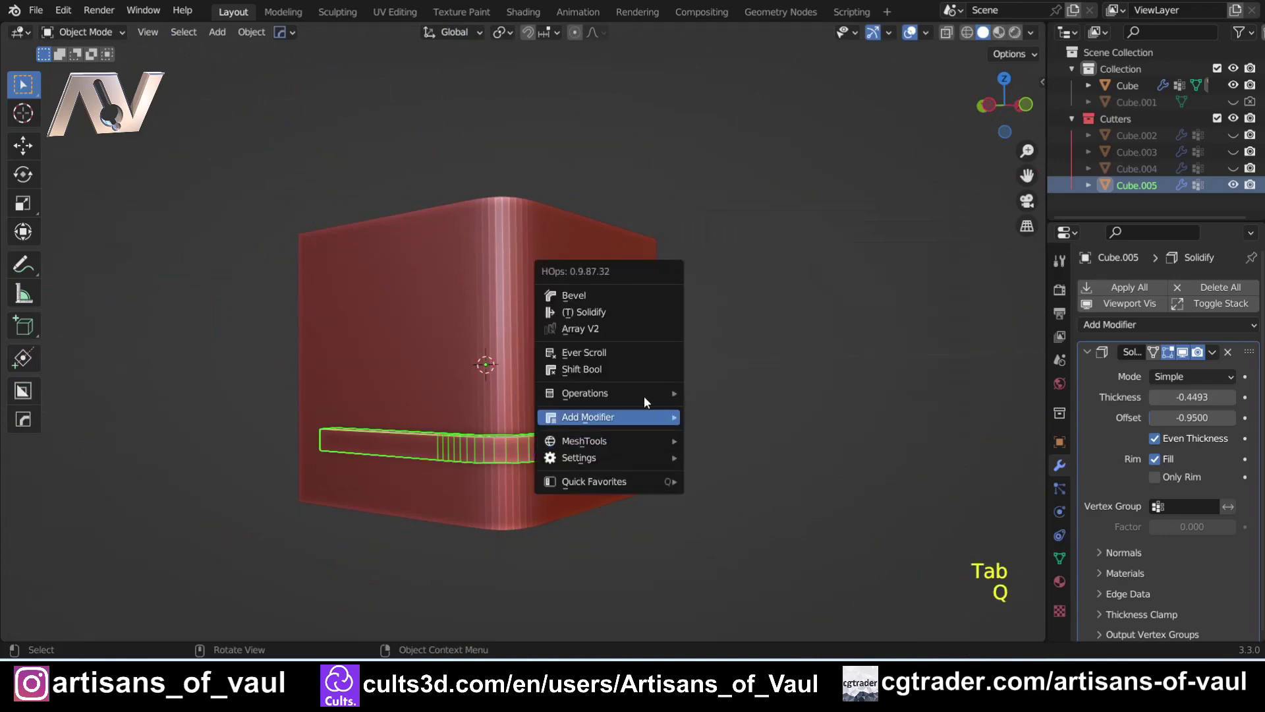
pyautogui.click(649, 328)
pyautogui.press('y')
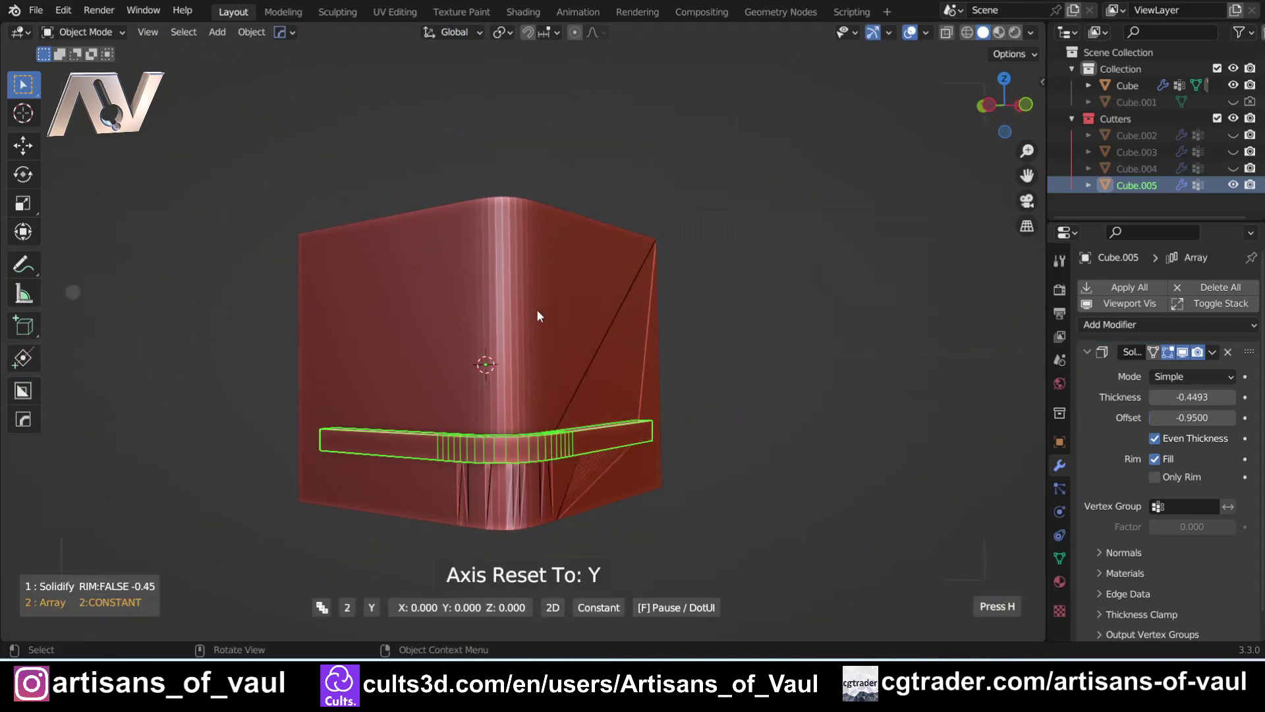
pyautogui.press('z')
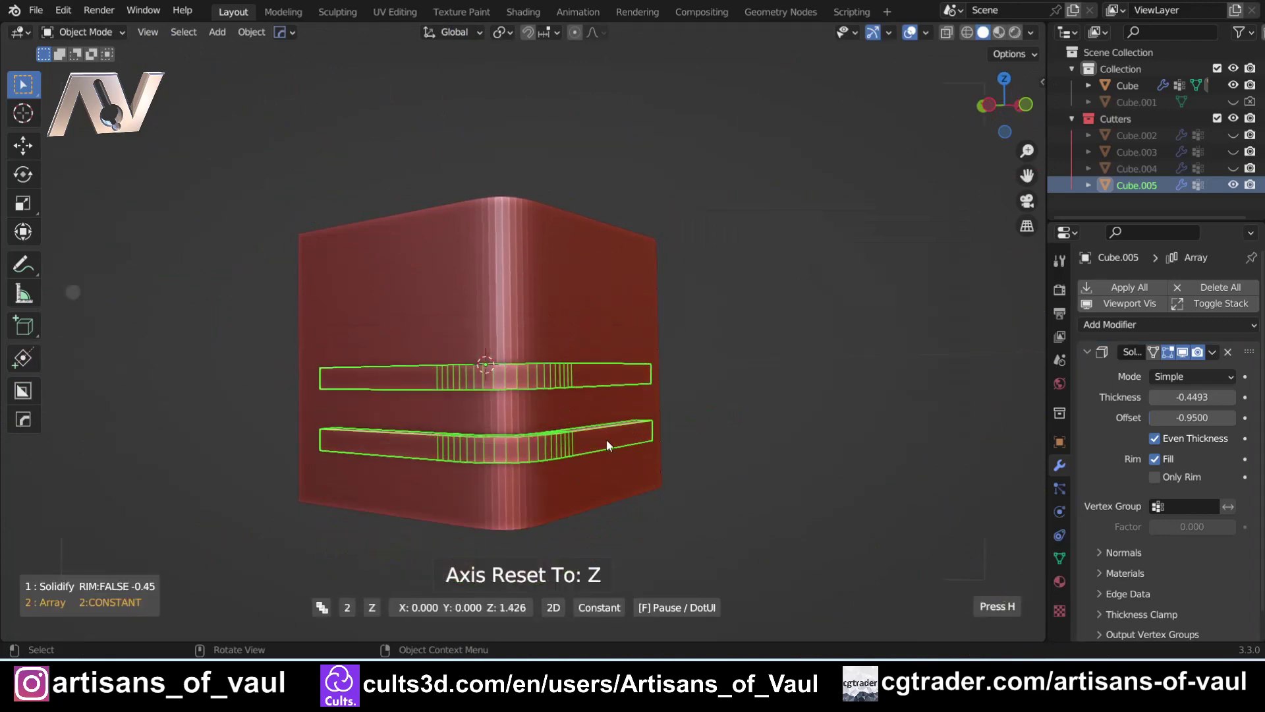
pyautogui.scroll(3, 581, 455)
pyautogui.click(582, 454)
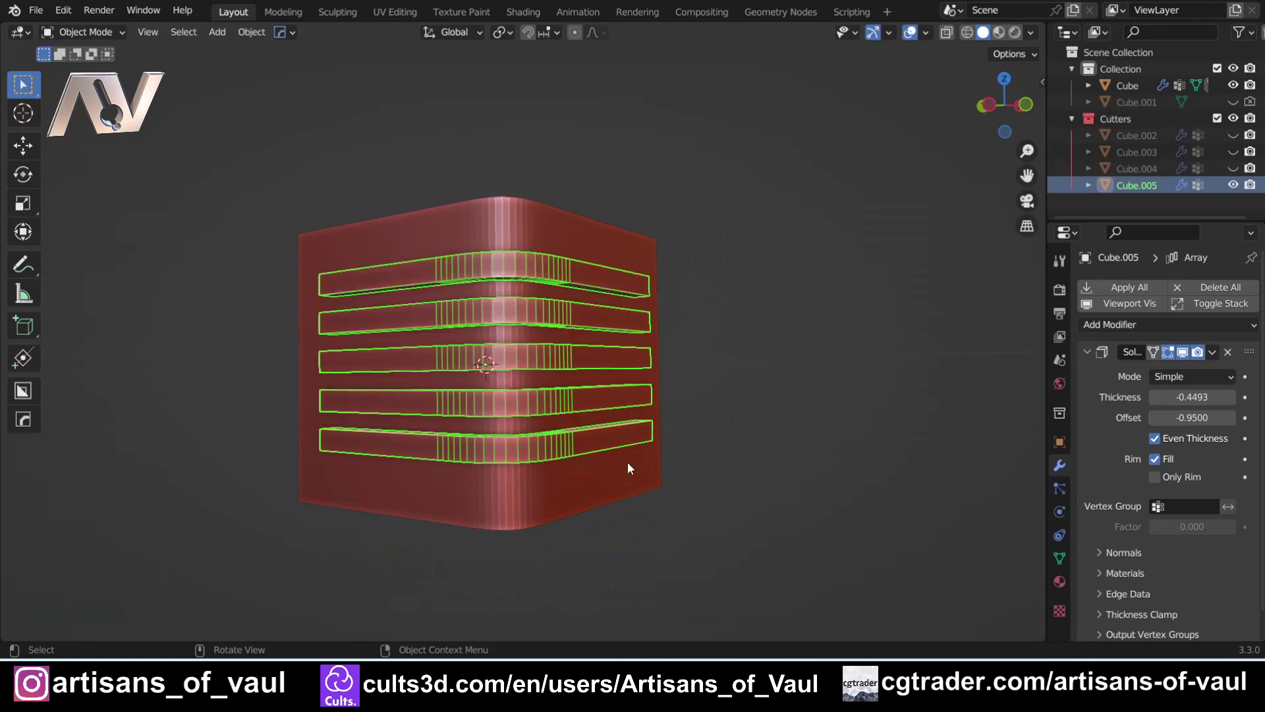
pyautogui.hotkey('alt', 'a')
pyautogui.moveTo(663, 422); pyautogui.dragTo(617, 396, button='middle')
pyautogui.scroll(-2, 736, 469)
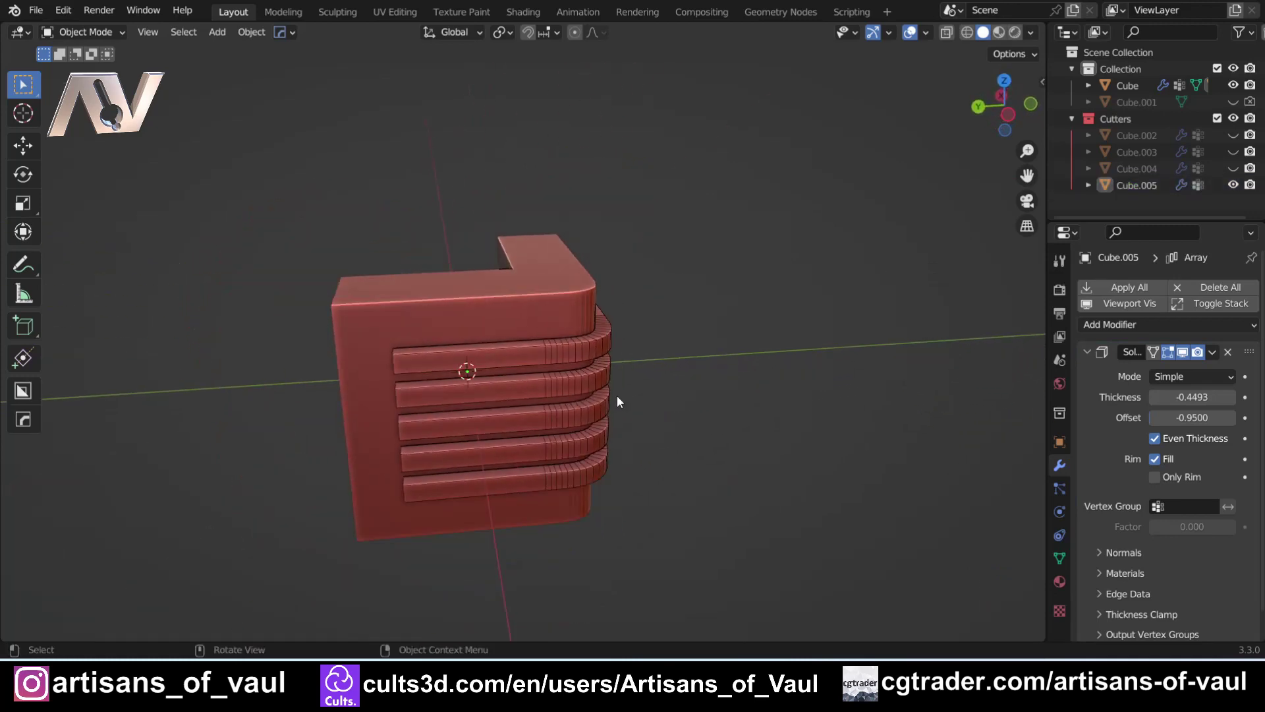
# Add a new cube scaled about 3.3 times and place it about 26 units away from the original block
pyautogui.moveTo(394, 390); pyautogui.dragTo(555, 444, button='middle')
pyautogui.scroll(2, 352, 422)
pyautogui.scroll(-3, 555, 444)
pyautogui.hotkey('shift', 'a')
pyautogui.moveTo(544, 307)
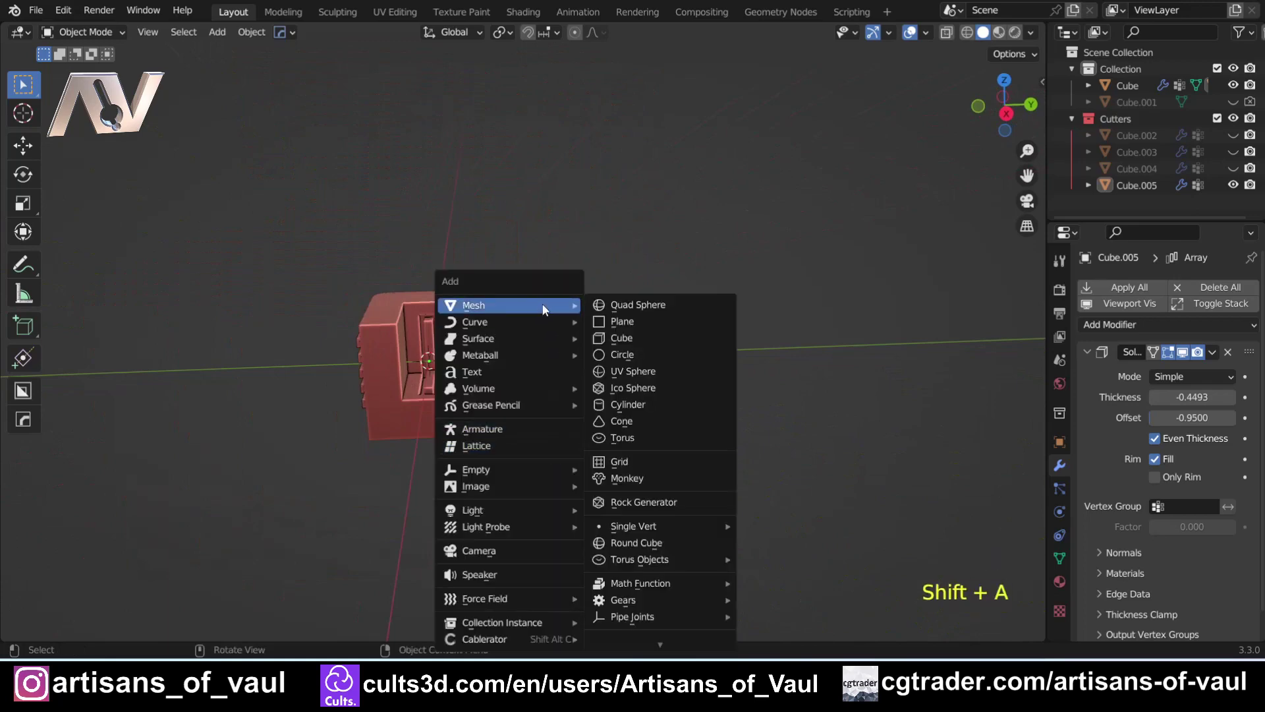
pyautogui.click(647, 339)
pyautogui.keyDown('shift'); pyautogui.moveTo(647, 342); pyautogui.dragTo(434, 452, button='middle'); pyautogui.keyUp('shift')
pyautogui.press('s')
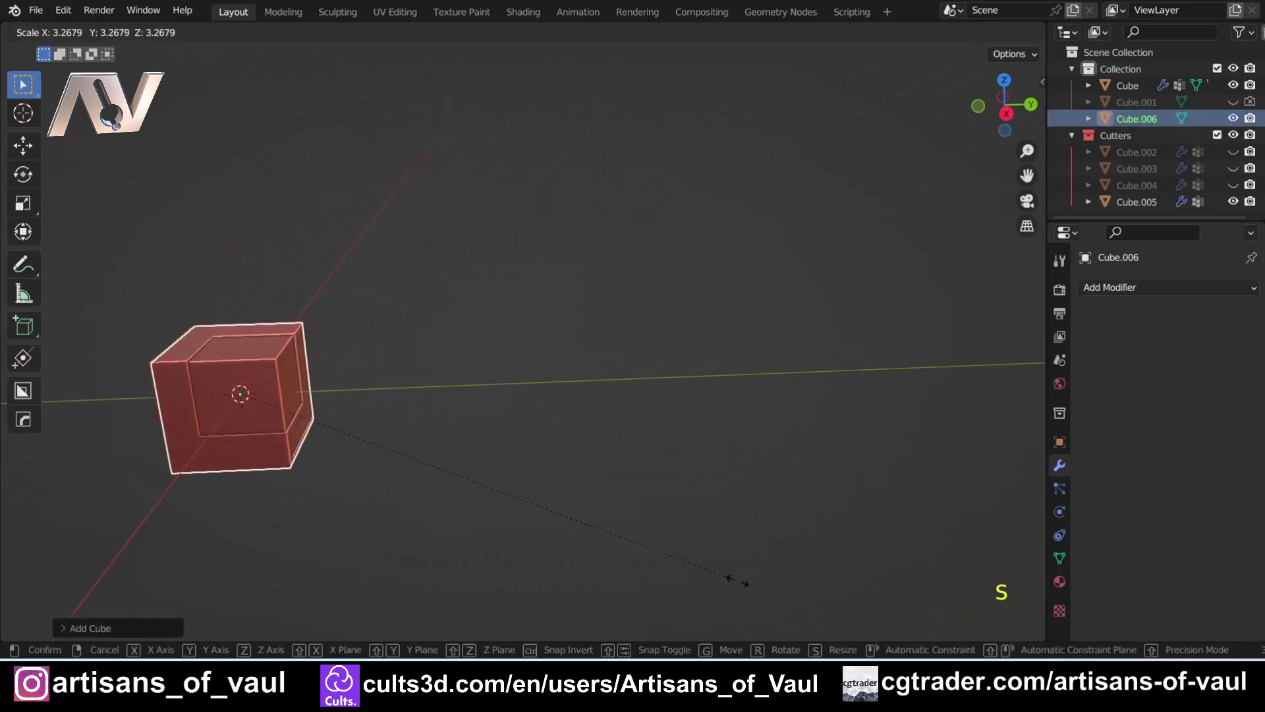
pyautogui.click(721, 611)
pyautogui.press('g')
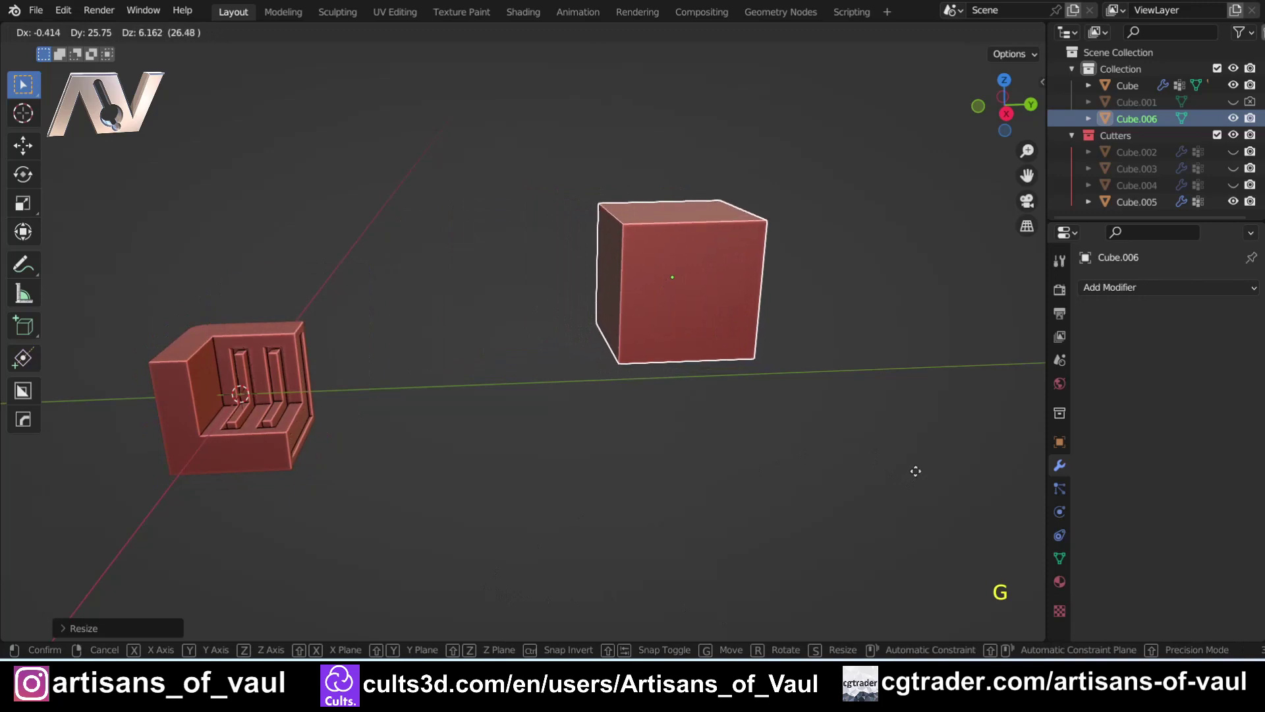
pyautogui.click(916, 470)
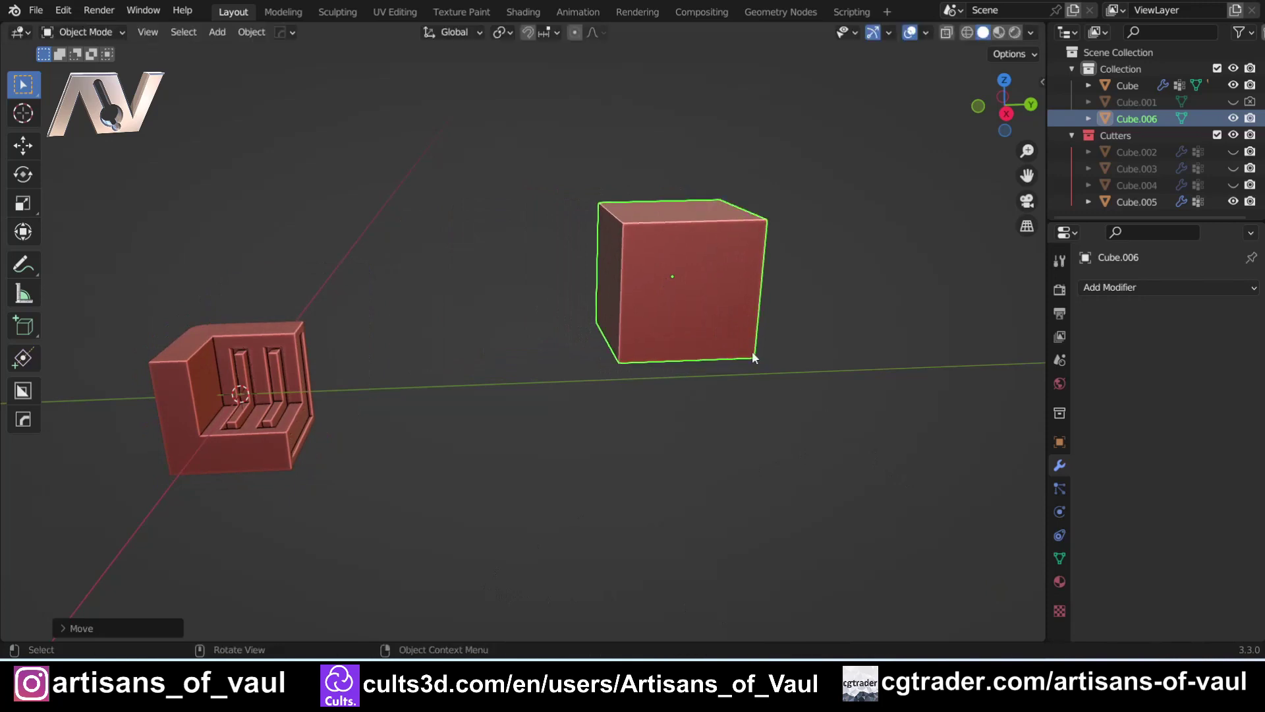
# Open the new cube in Edit Mode and add one centred horizontal loop cut around its sides
pyautogui.scroll(3, 723, 300)
pyautogui.keyDown('shift'); pyautogui.moveTo(724, 300); pyautogui.dragTo(466, 384, button='middle'); pyautogui.keyUp('shift')
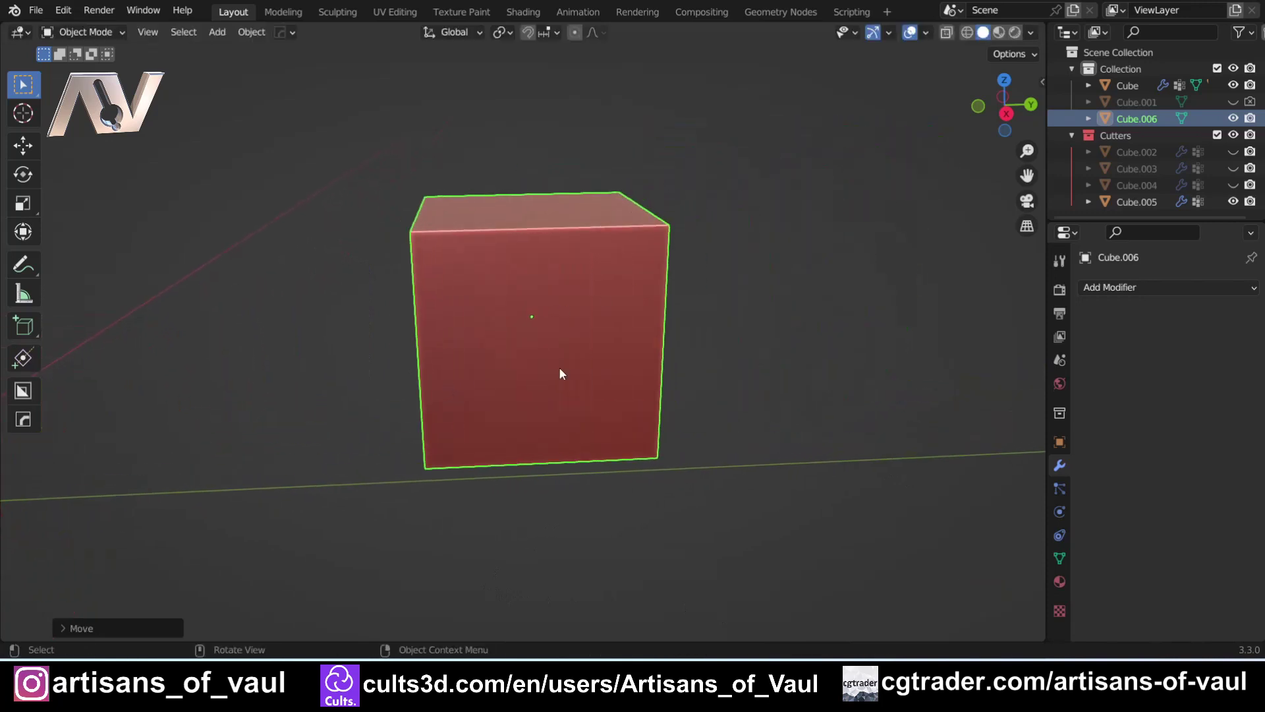
pyautogui.moveTo(560, 374); pyautogui.dragTo(537, 349, button='middle')
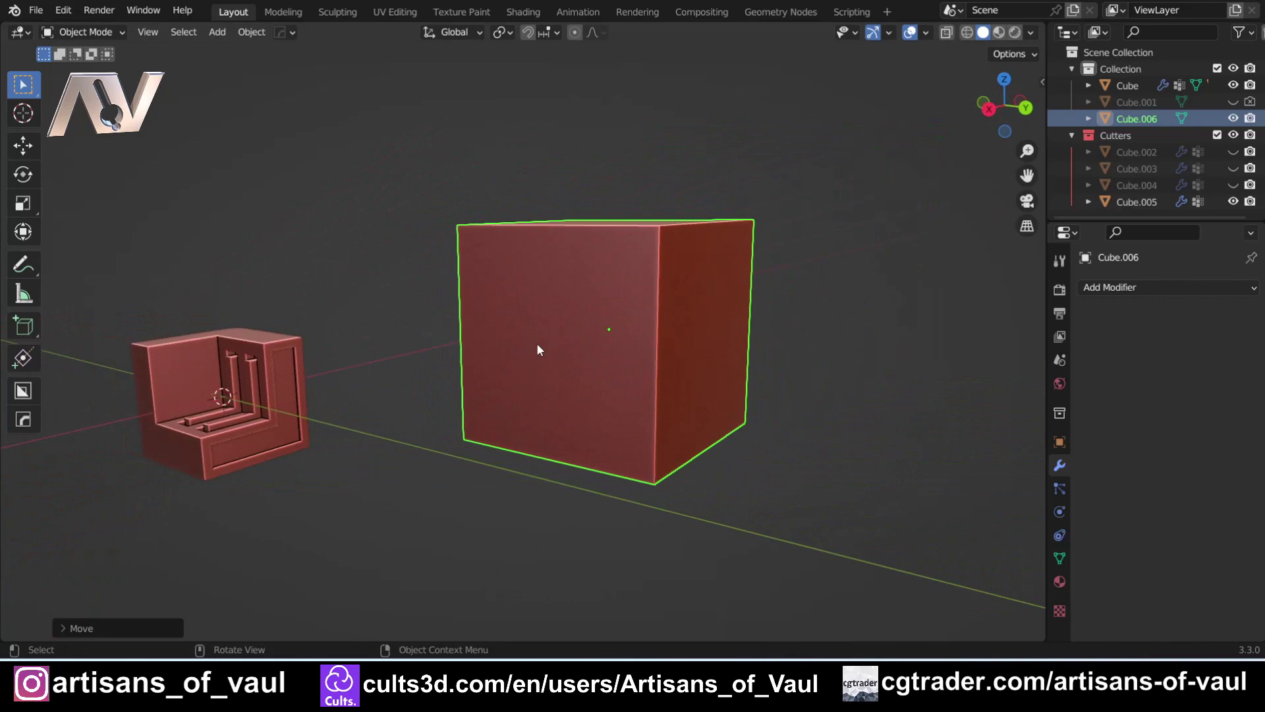
pyautogui.keyDown('shift'); pyautogui.moveTo(693, 355); pyautogui.dragTo(563, 334, button='middle'); pyautogui.keyUp('shift')
pyautogui.scroll(3, 555, 376)
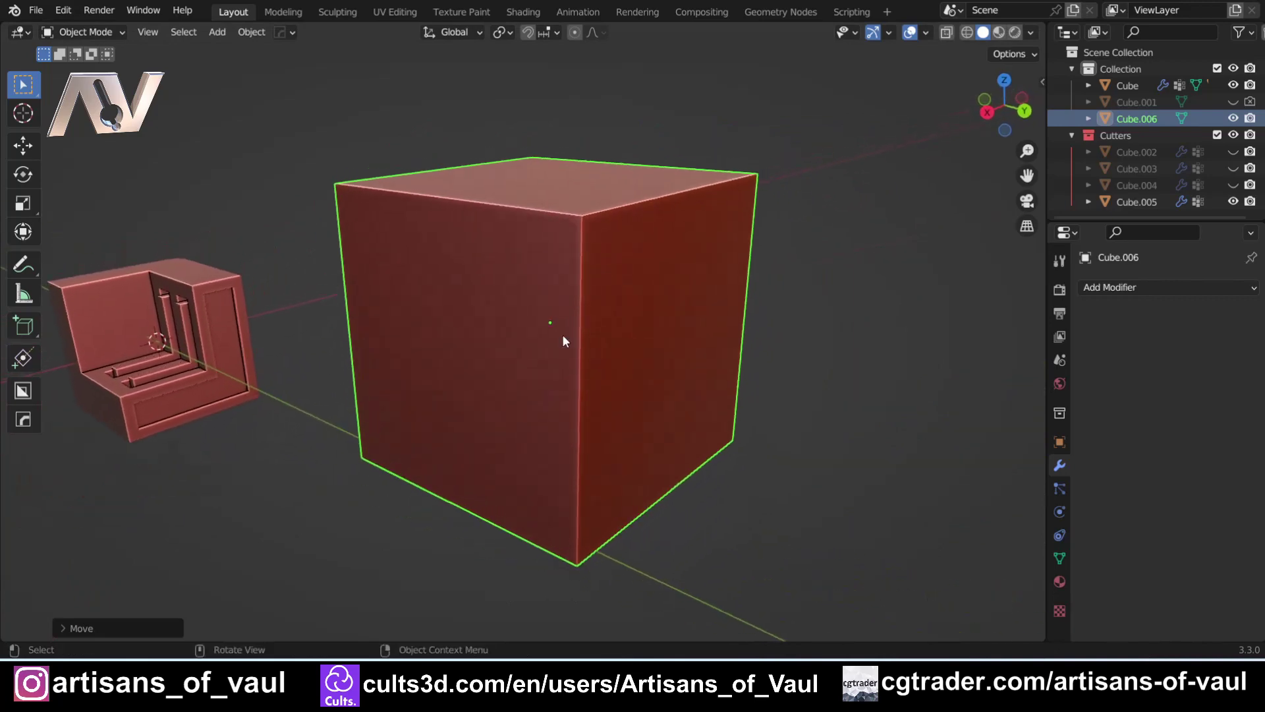
pyautogui.press('Tab')
pyautogui.press('Tab')
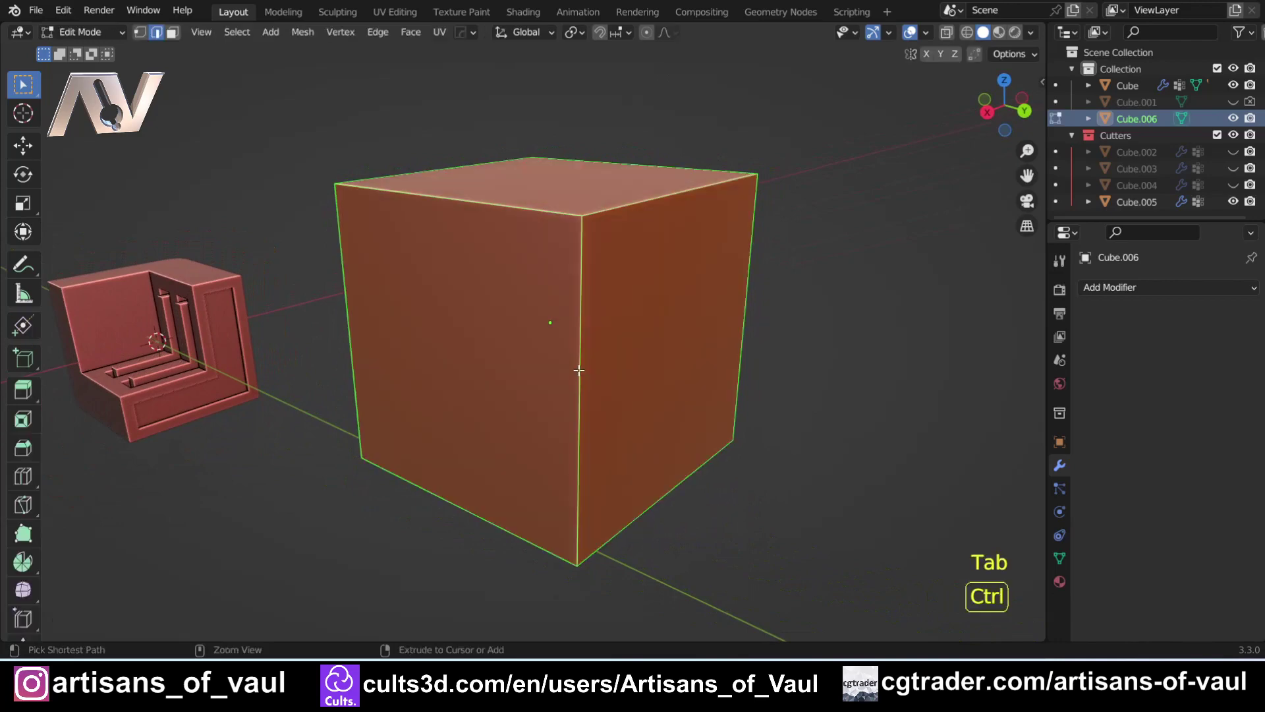
pyautogui.hotkey('ctrl', 'r')
pyautogui.click(581, 373)
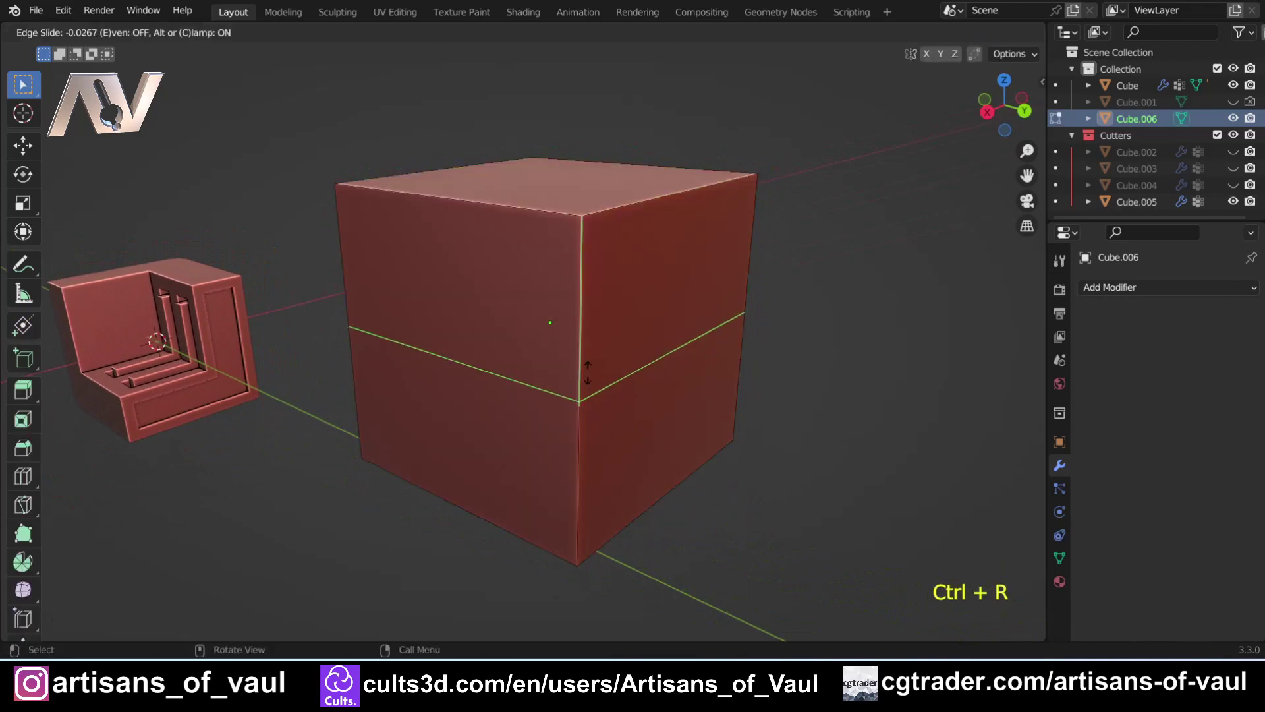
pyautogui.rightClick(572, 358)
pyautogui.moveTo(452, 377); pyautogui.dragTo(552, 372, button='middle')
# Extrude the upper half of one side face outward as an overhang and select the stepped block in Object Mode
pyautogui.press('Tab')
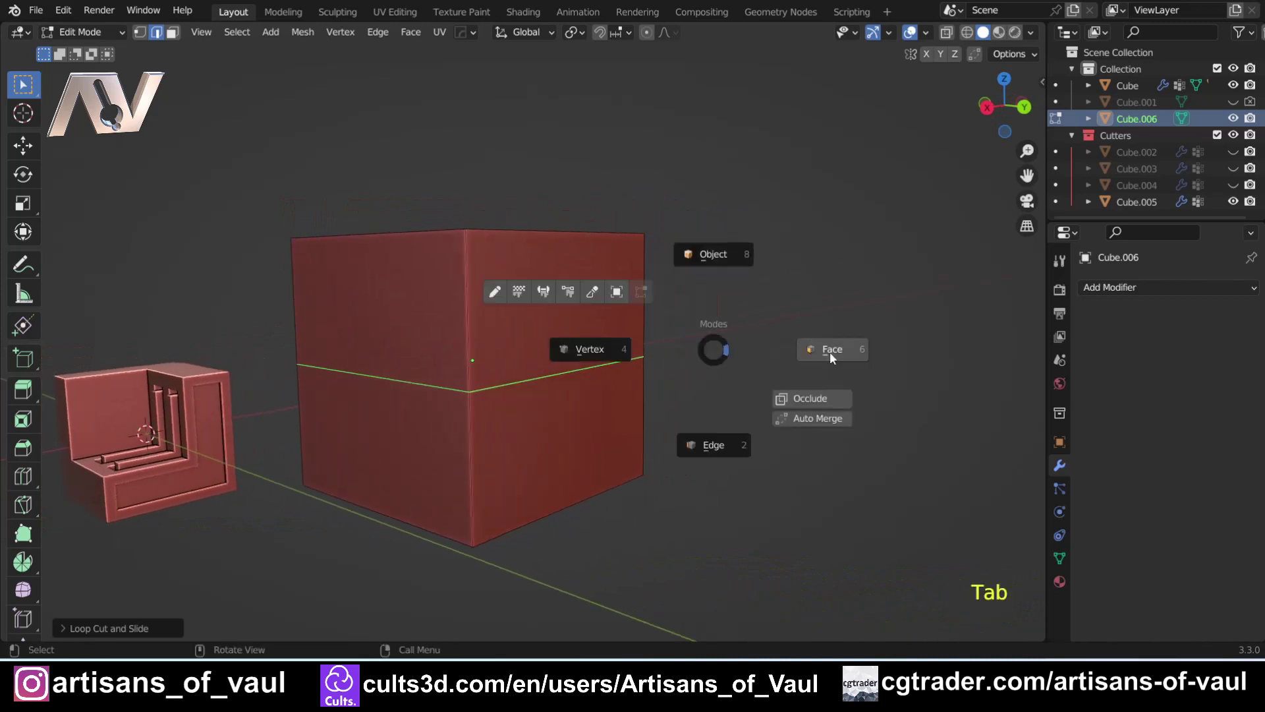
pyautogui.click(829, 350)
pyautogui.moveTo(517, 302); pyautogui.dragTo(503, 319, button='middle')
pyautogui.click(502, 319)
pyautogui.press('e')
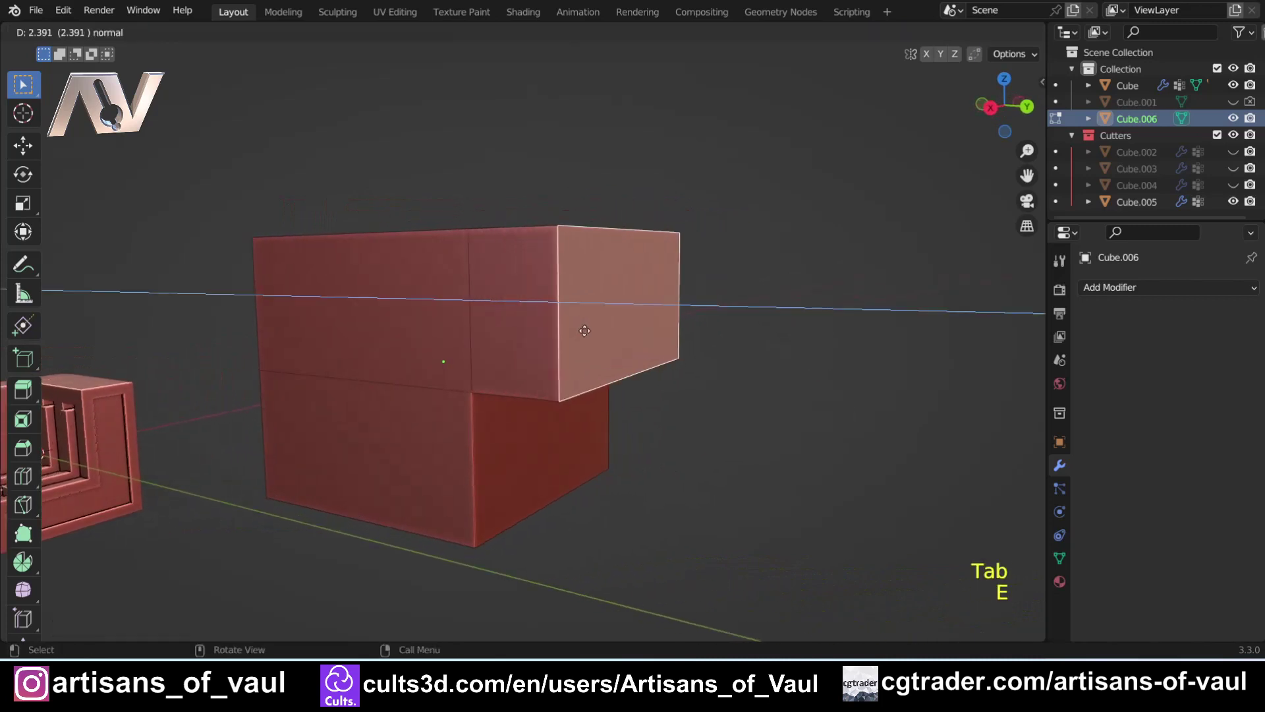
pyautogui.click(646, 343)
pyautogui.press('Tab')
pyautogui.click(642, 230)
pyautogui.moveTo(643, 231); pyautogui.dragTo(482, 266, button='middle')
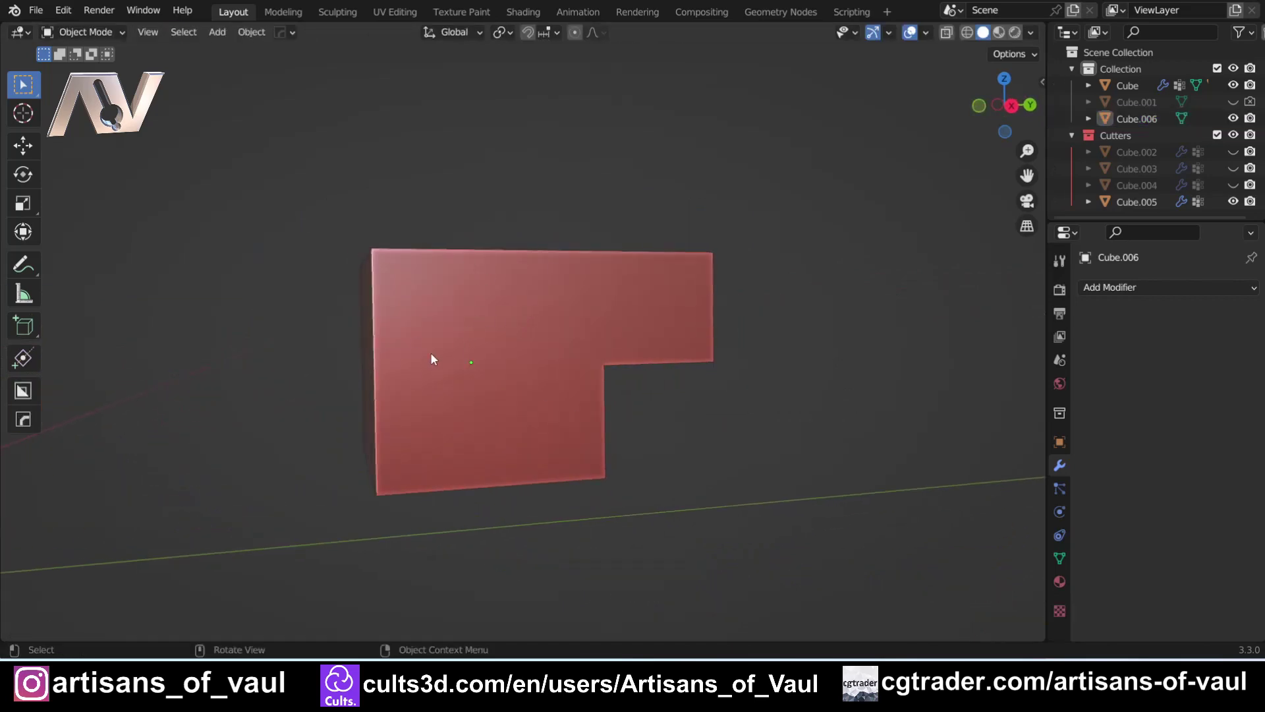
pyautogui.moveTo(432, 356); pyautogui.dragTo(509, 374, button='middle')
pyautogui.click(508, 374)
pyautogui.keyDown('shift'); pyautogui.moveTo(425, 402); pyautogui.dragTo(627, 387, button='middle'); pyautogui.keyUp('shift')
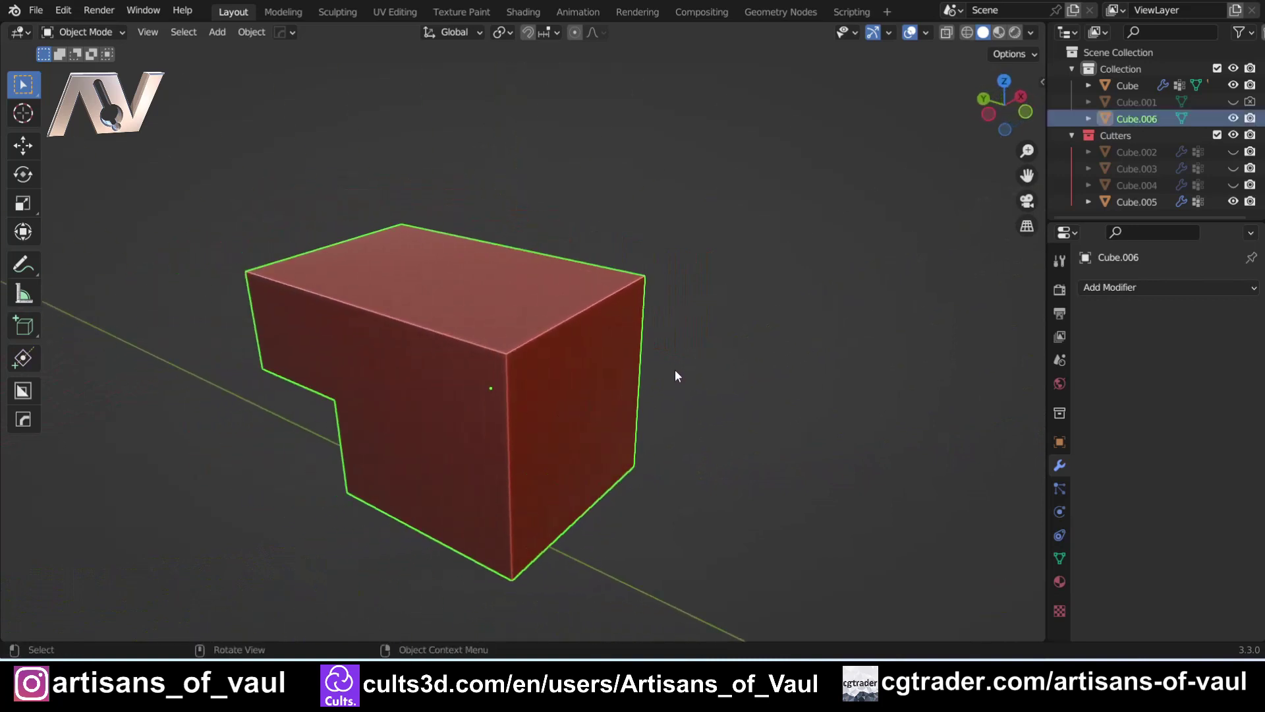
# Cut a live Boolean recess 1.319 deep from the block's main top face and both halves of its adjoining end face using Inset/Outset
pyautogui.press('Tab')
pyautogui.click(860, 346)
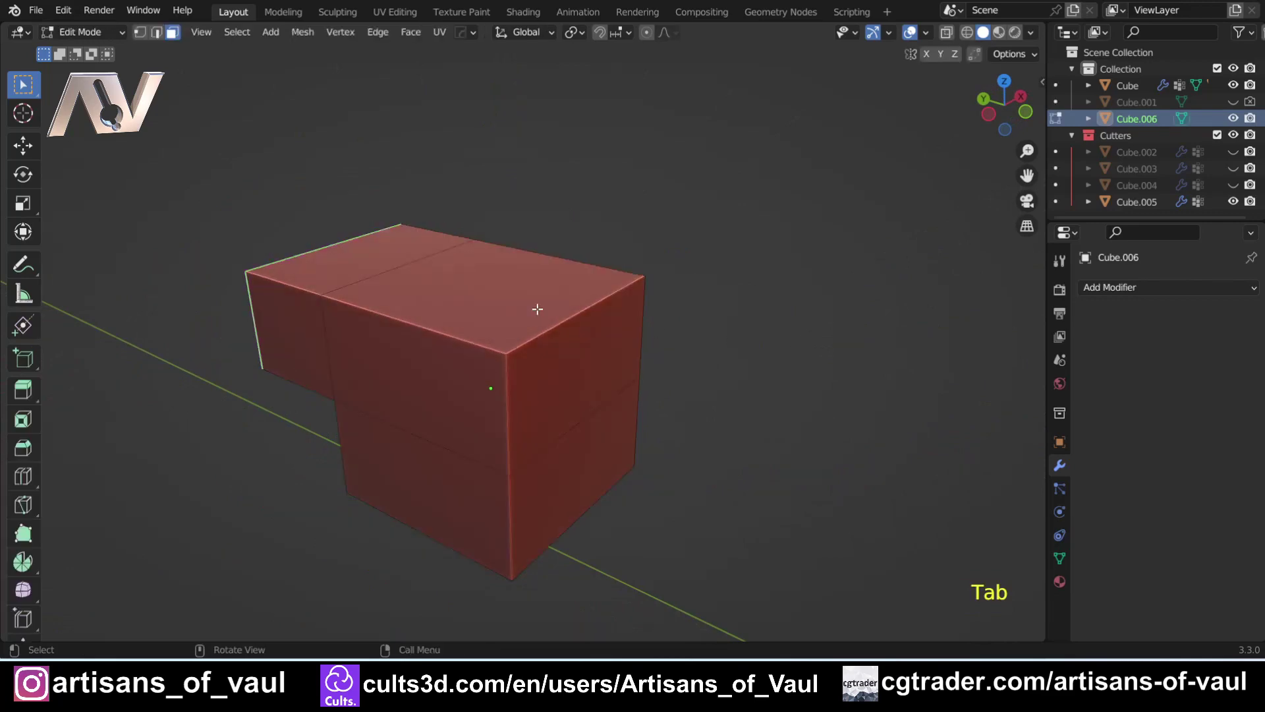
pyautogui.click(472, 294)
pyautogui.keyDown('shift'); pyautogui.click(552, 401); pyautogui.keyUp('shift')
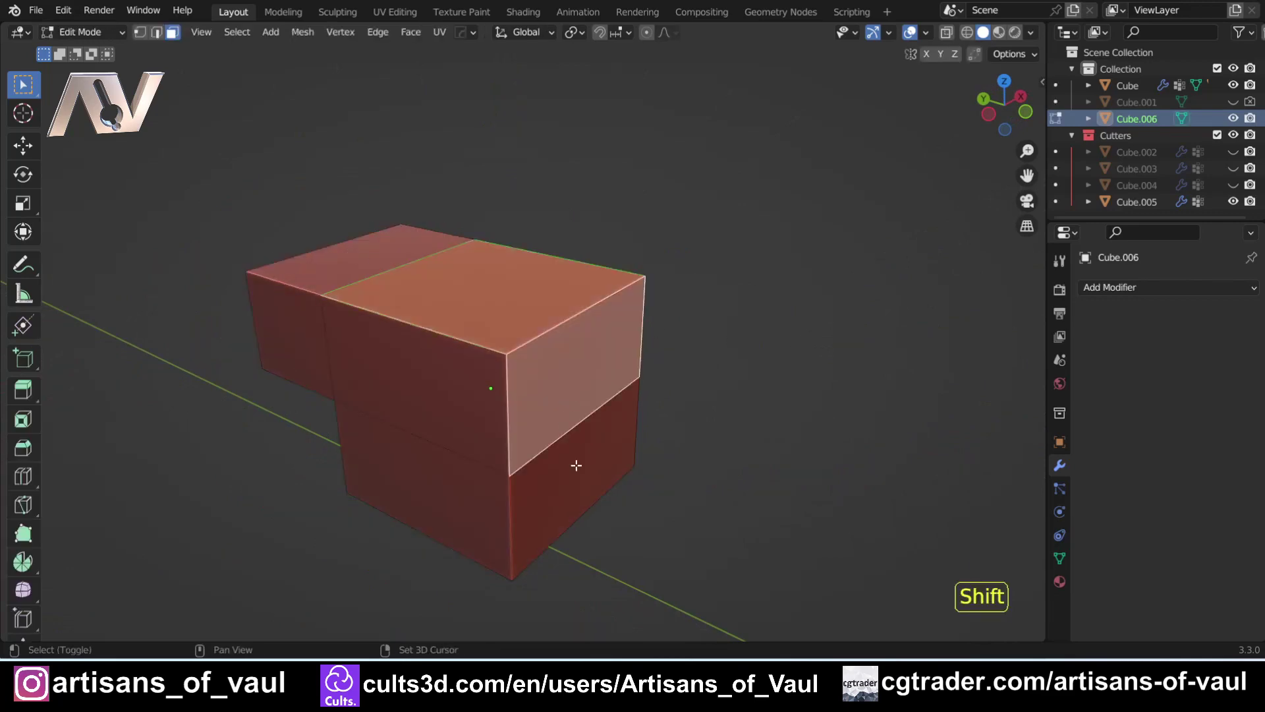
pyautogui.keyDown('shift'); pyautogui.click(577, 464); pyautogui.keyUp('shift')
pyautogui.moveTo(615, 452); pyautogui.dragTo(717, 404, button='middle')
pyautogui.press('q')
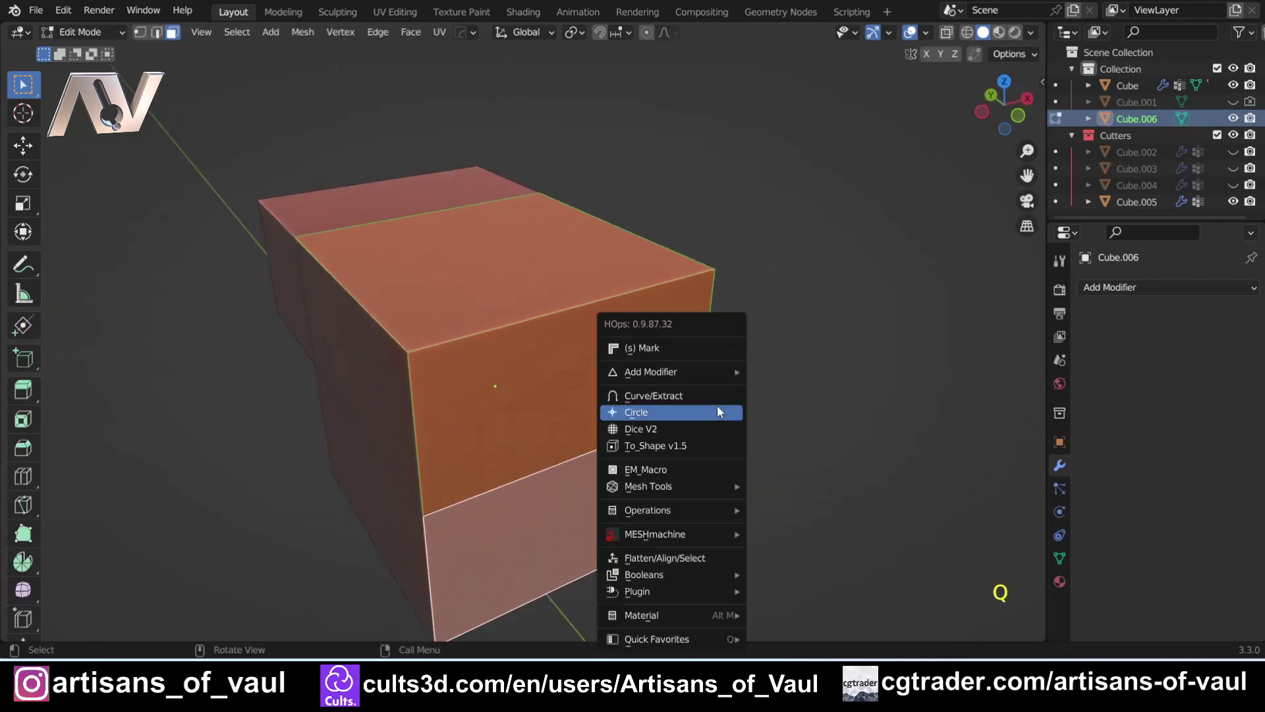
pyautogui.moveTo(752, 579)
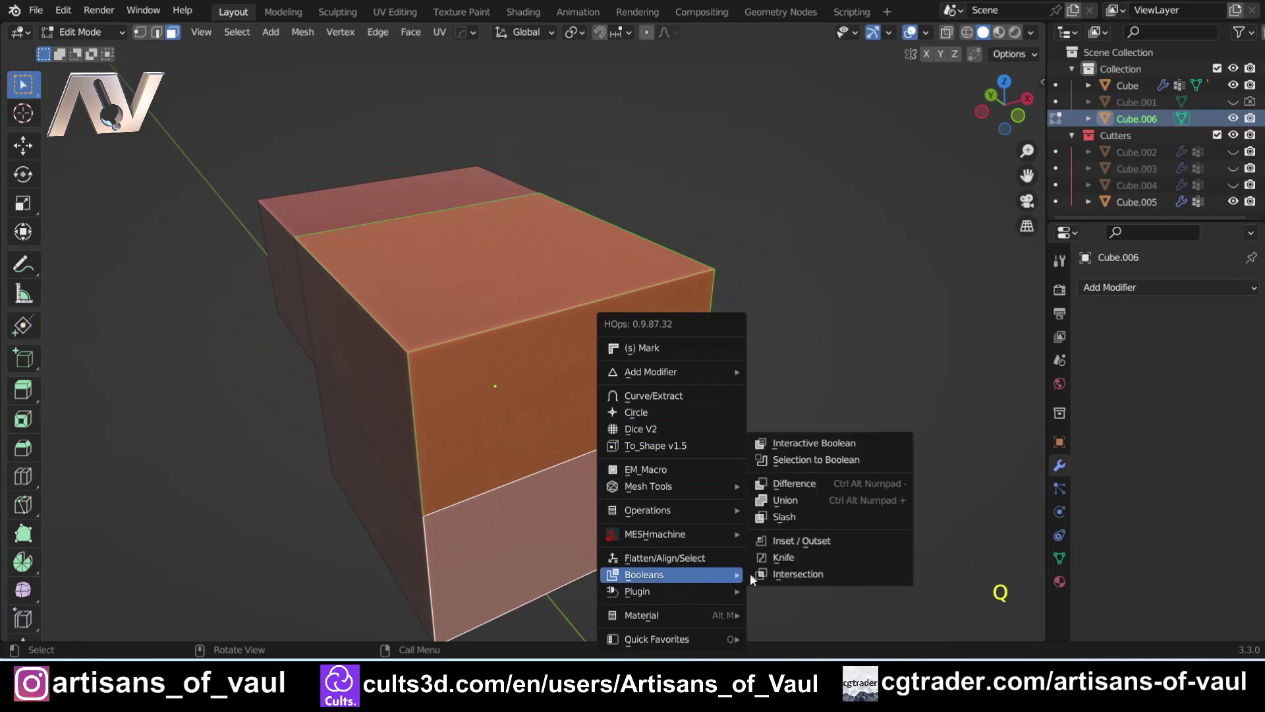
pyautogui.click(811, 540)
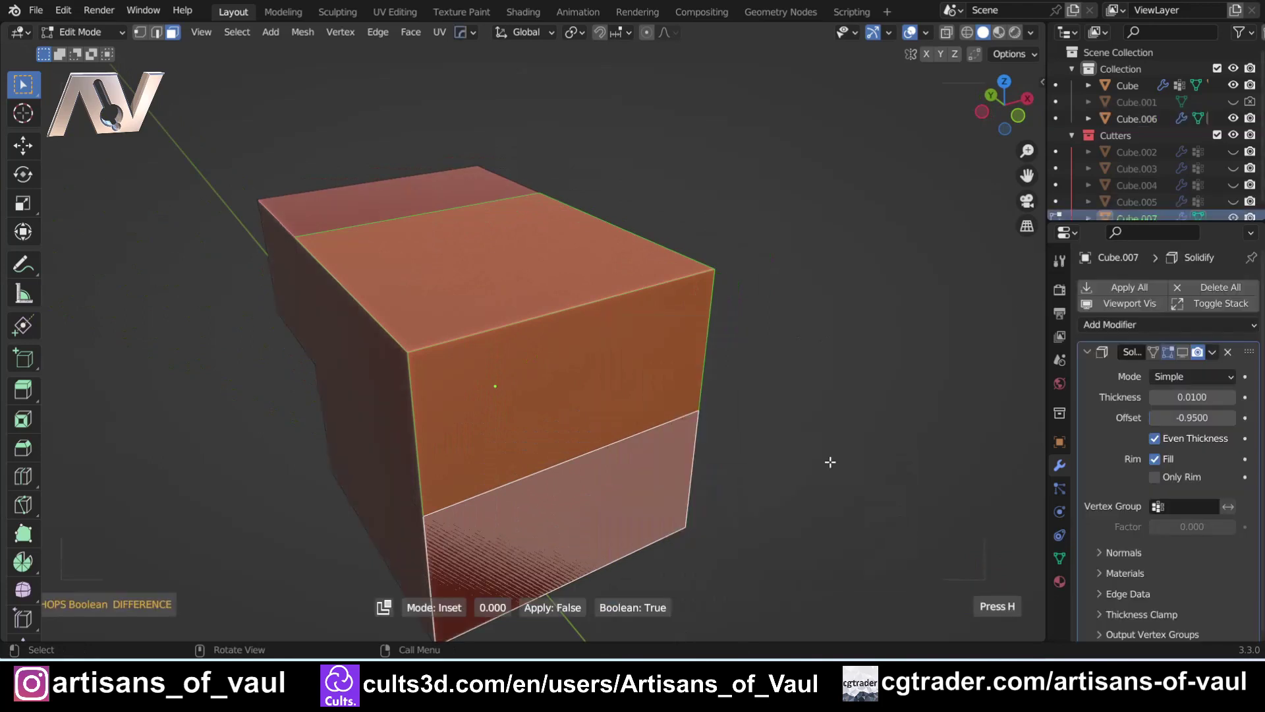
pyautogui.click(543, 404)
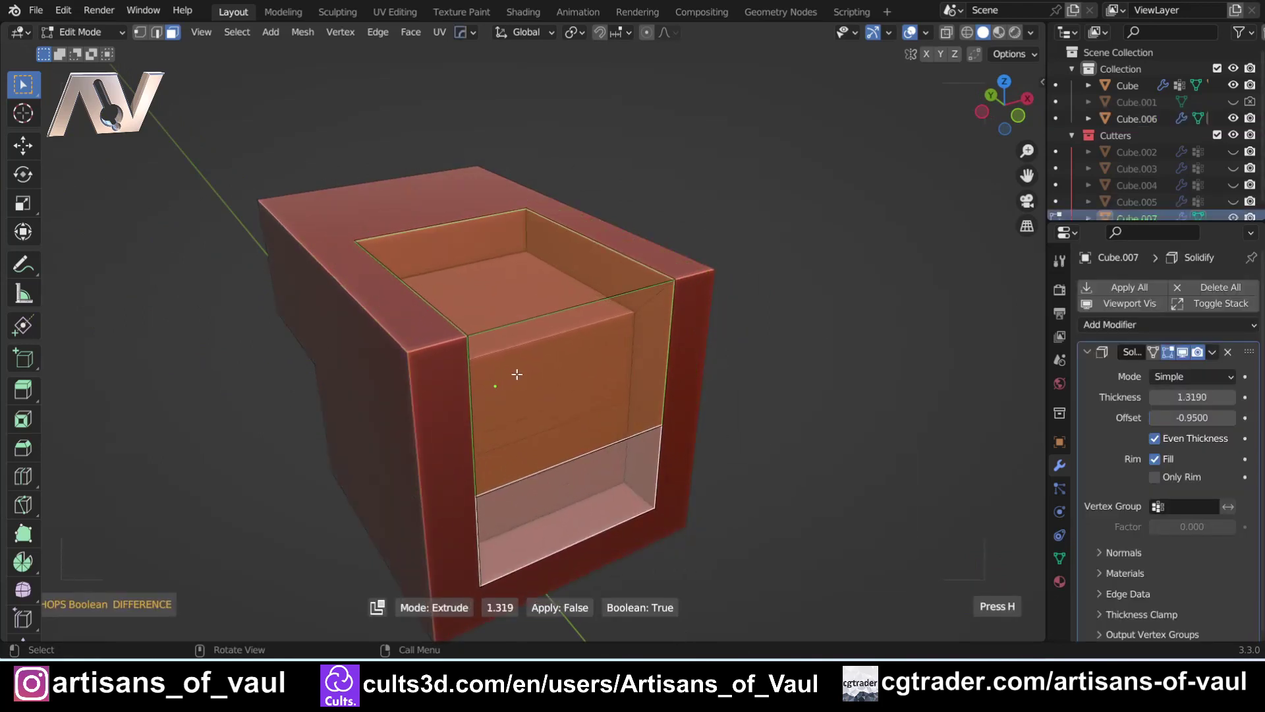
pyautogui.click(516, 373)
# Move the recess cutter up about 0.626 along Z so it clears the block's top face, and deselect it
pyautogui.moveTo(693, 417); pyautogui.dragTo(429, 386, button='middle')
pyautogui.press('g')
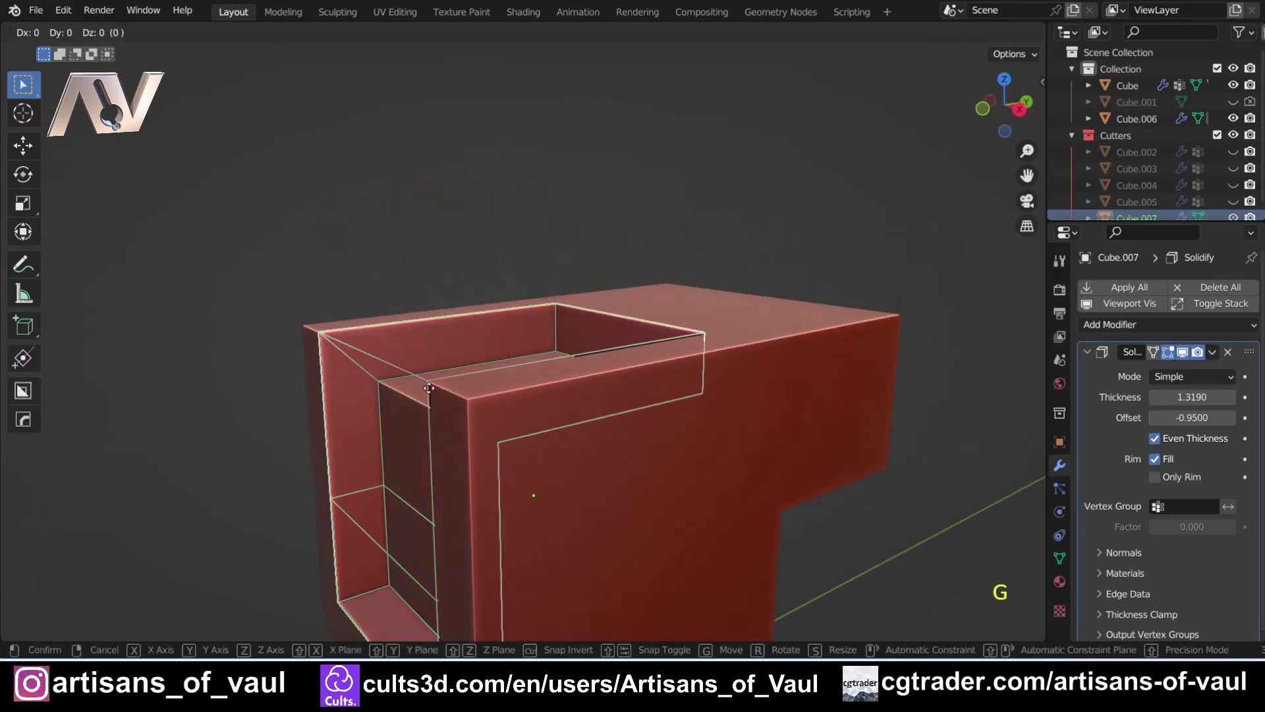
pyautogui.press('z')
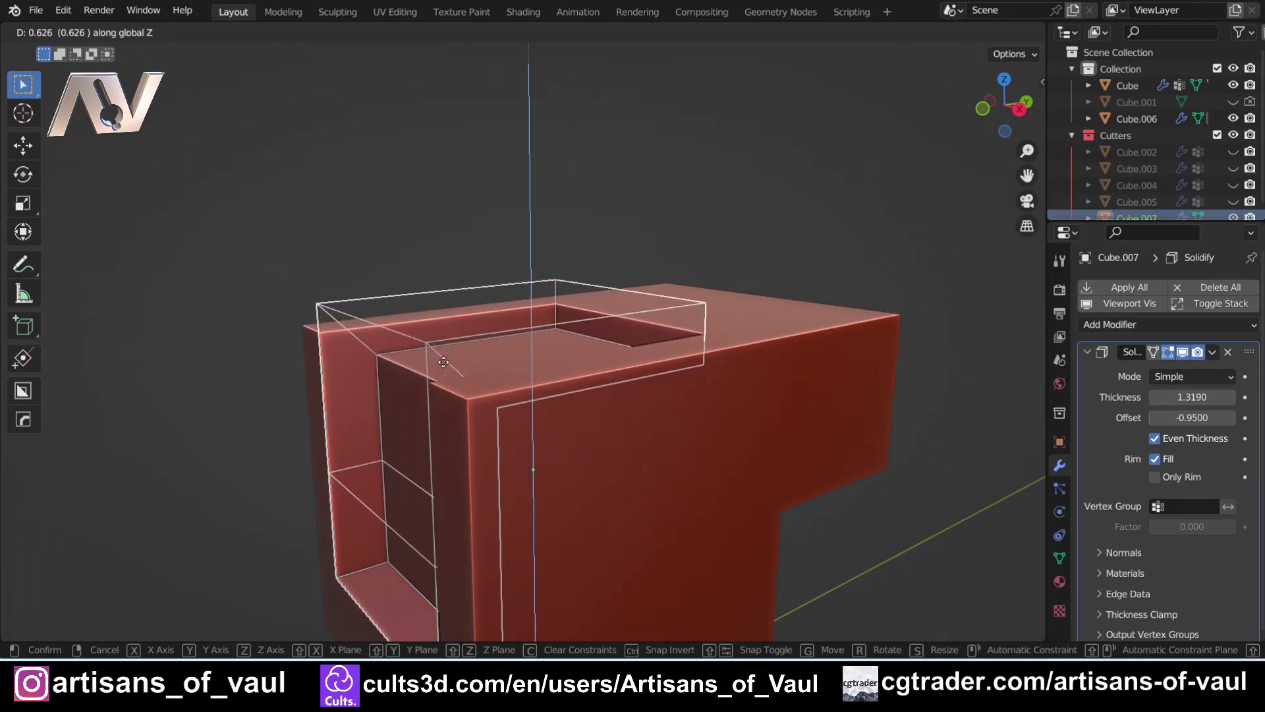
pyautogui.click(443, 362)
pyautogui.scroll(-2, 256, 317)
pyautogui.moveTo(257, 319); pyautogui.dragTo(528, 366, button='middle')
pyautogui.click(529, 366)
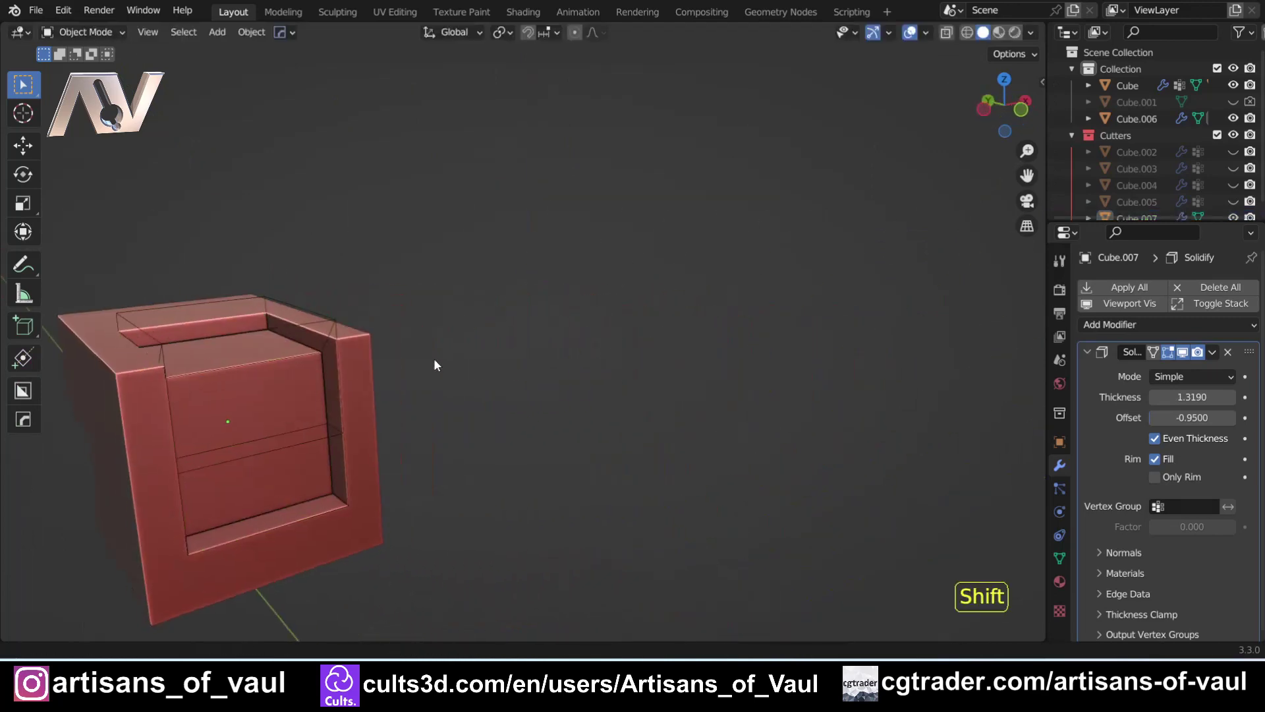
pyautogui.keyDown('shift'); pyautogui.moveTo(434, 359); pyautogui.dragTo(623, 414, button='middle'); pyautogui.keyUp('shift')
# Apply the Boolean modifier on the stepped block, hide the cutter, and select the block
pyautogui.click(291, 397)
pyautogui.click(291, 397)
pyautogui.keyDown('shift'); pyautogui.moveTo(291, 397); pyautogui.dragTo(342, 326, button='middle'); pyautogui.keyUp('shift')
pyautogui.click(1209, 352)
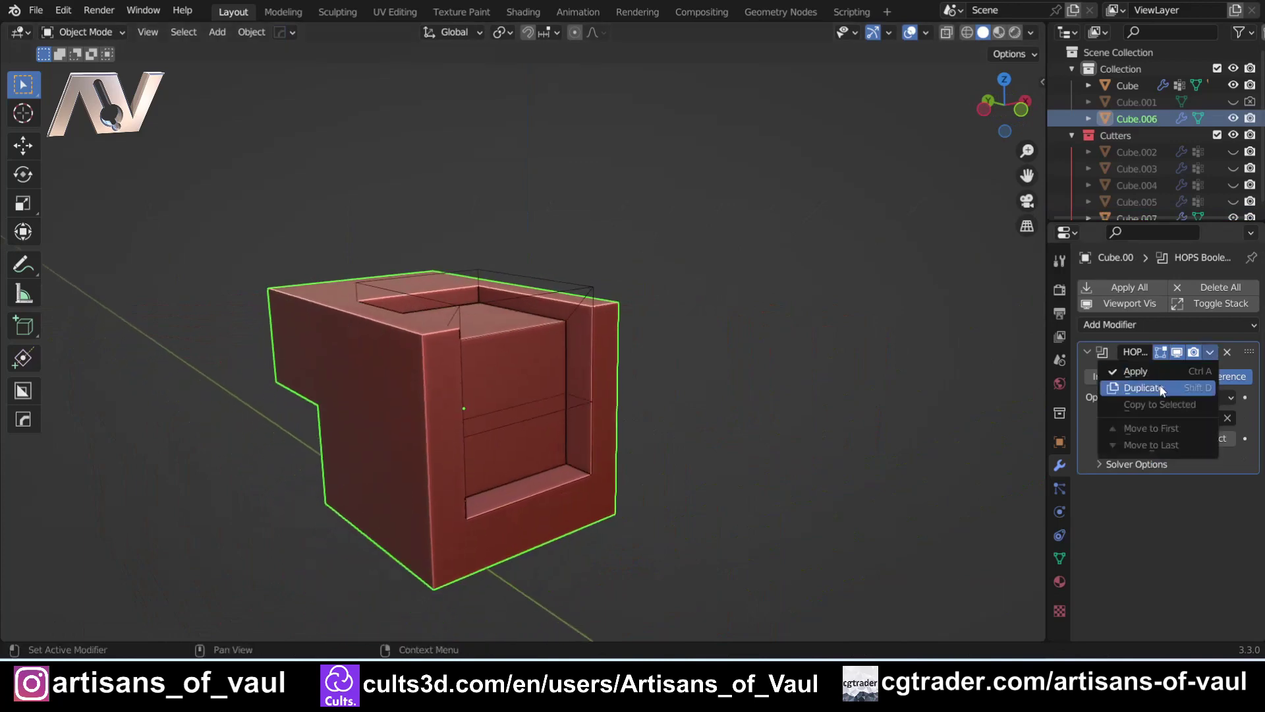
pyautogui.click(1159, 371)
pyautogui.scroll(3, 736, 382)
pyautogui.click(644, 227)
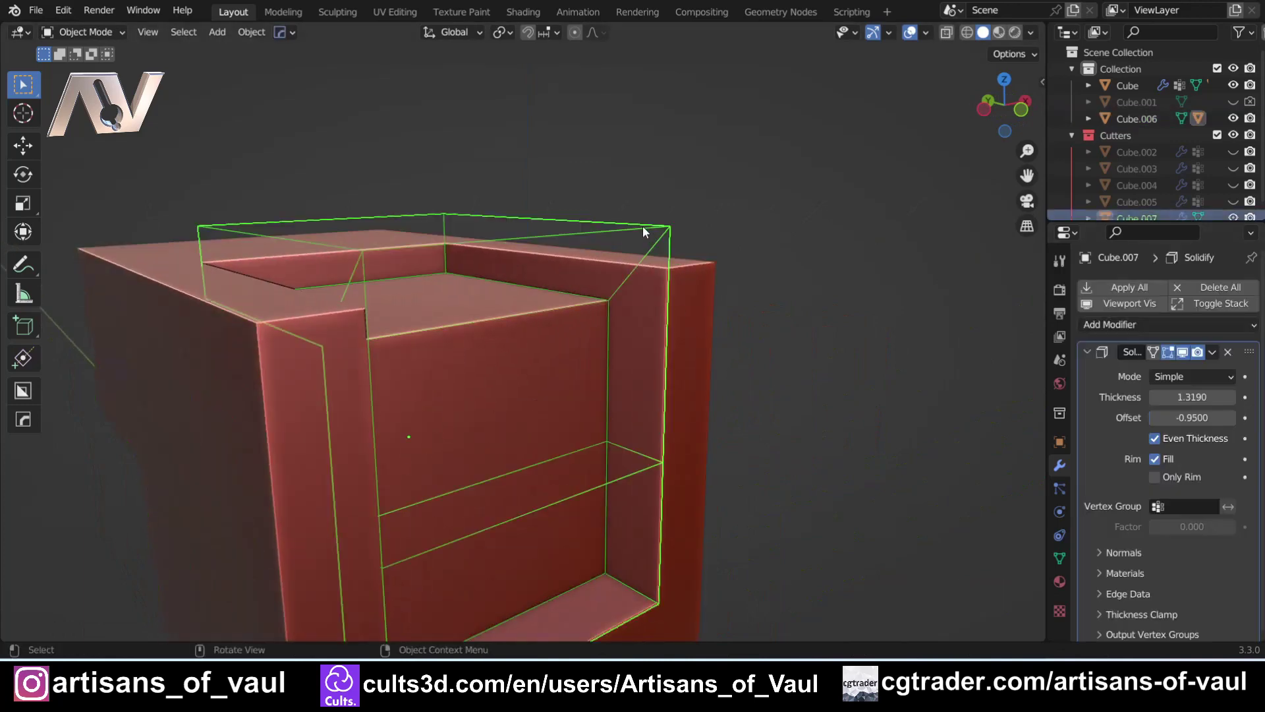
pyautogui.press('h')
pyautogui.click(701, 404)
# Open the cut block in vertex editing and examine the vertices and edges around the recess
pyautogui.press('Tab')
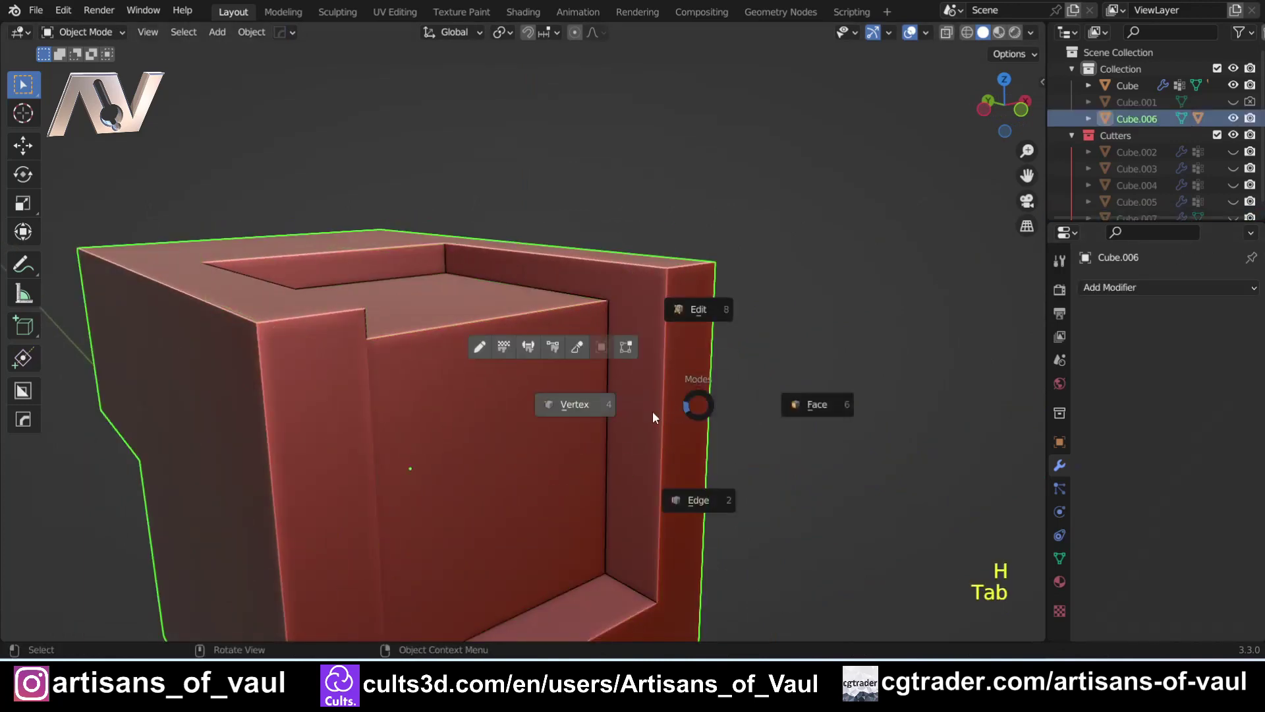
pyautogui.click(566, 408)
pyautogui.moveTo(683, 429); pyautogui.dragTo(470, 305, button='middle')
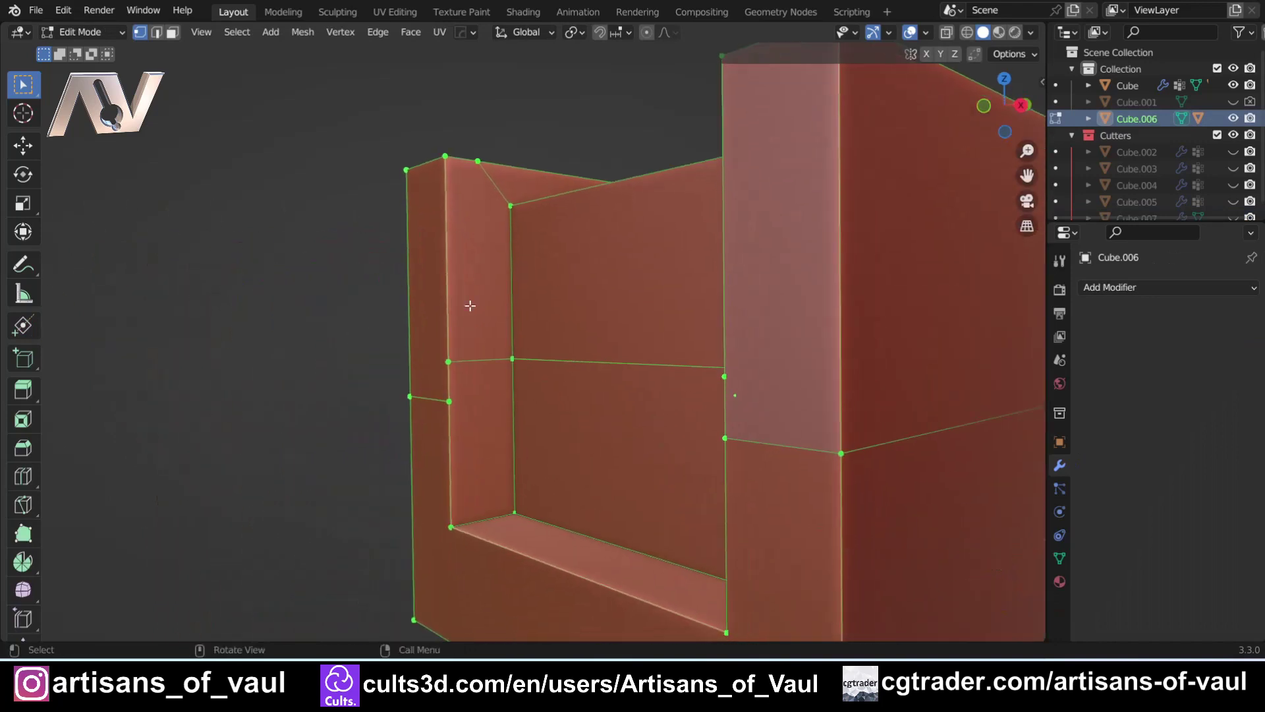
pyautogui.moveTo(400, 402); pyautogui.dragTo(643, 405, button='middle')
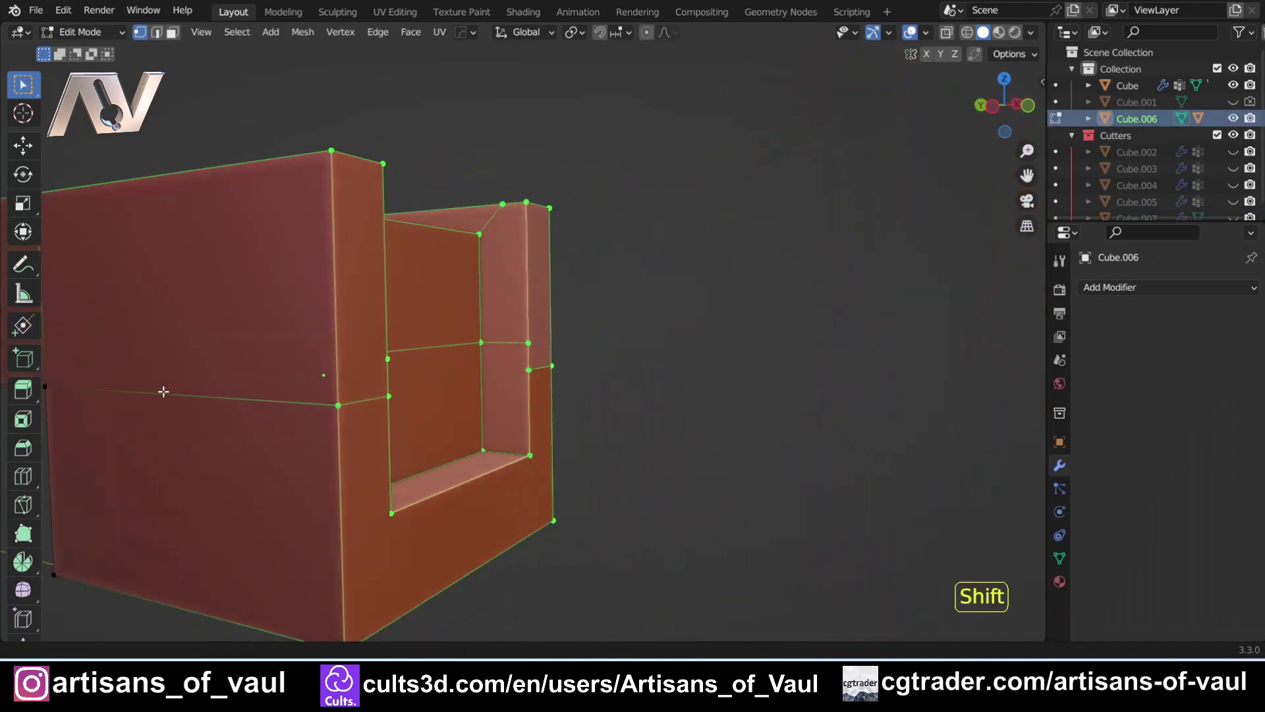
pyautogui.keyDown('shift'); pyautogui.moveTo(164, 390); pyautogui.dragTo(554, 434, button='middle'); pyautogui.keyUp('shift')
pyautogui.scroll(-3, 555, 434)
pyautogui.keyDown('shift'); pyautogui.moveTo(741, 277); pyautogui.dragTo(603, 290, button='middle'); pyautogui.keyUp('shift')
pyautogui.scroll(3, 463, 337)
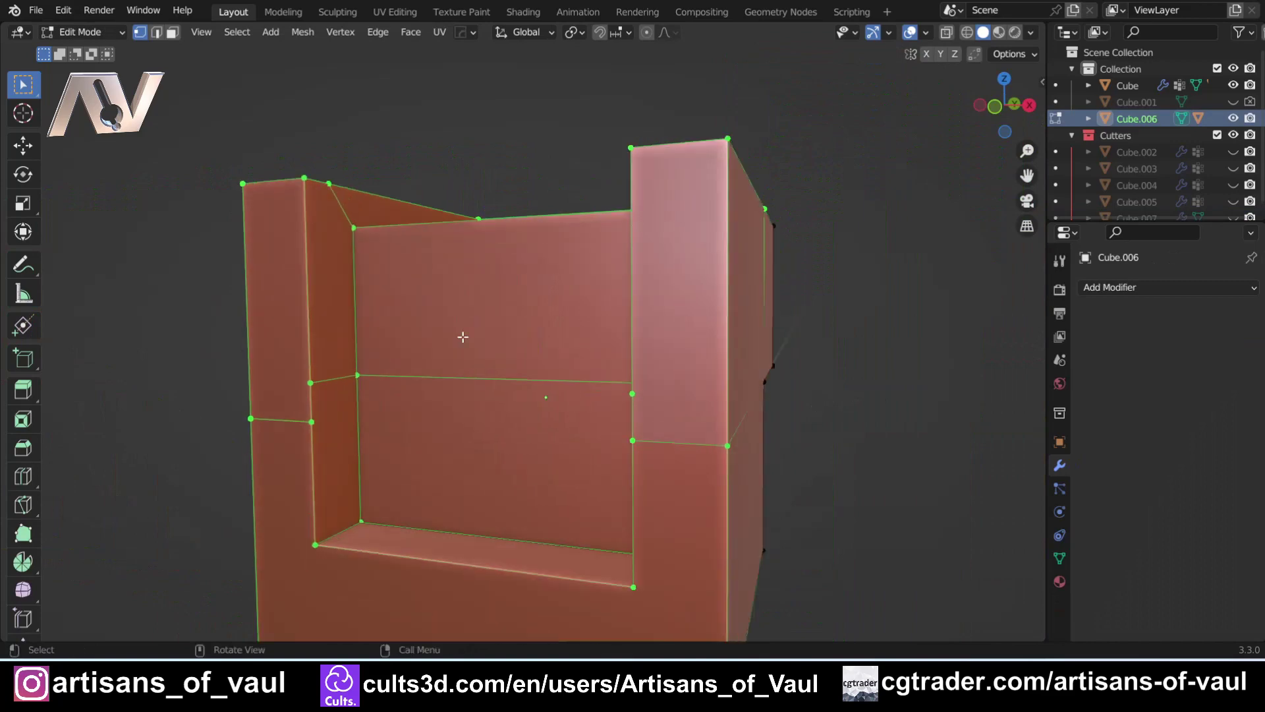
pyautogui.moveTo(352, 393); pyautogui.dragTo(322, 385, button='middle')
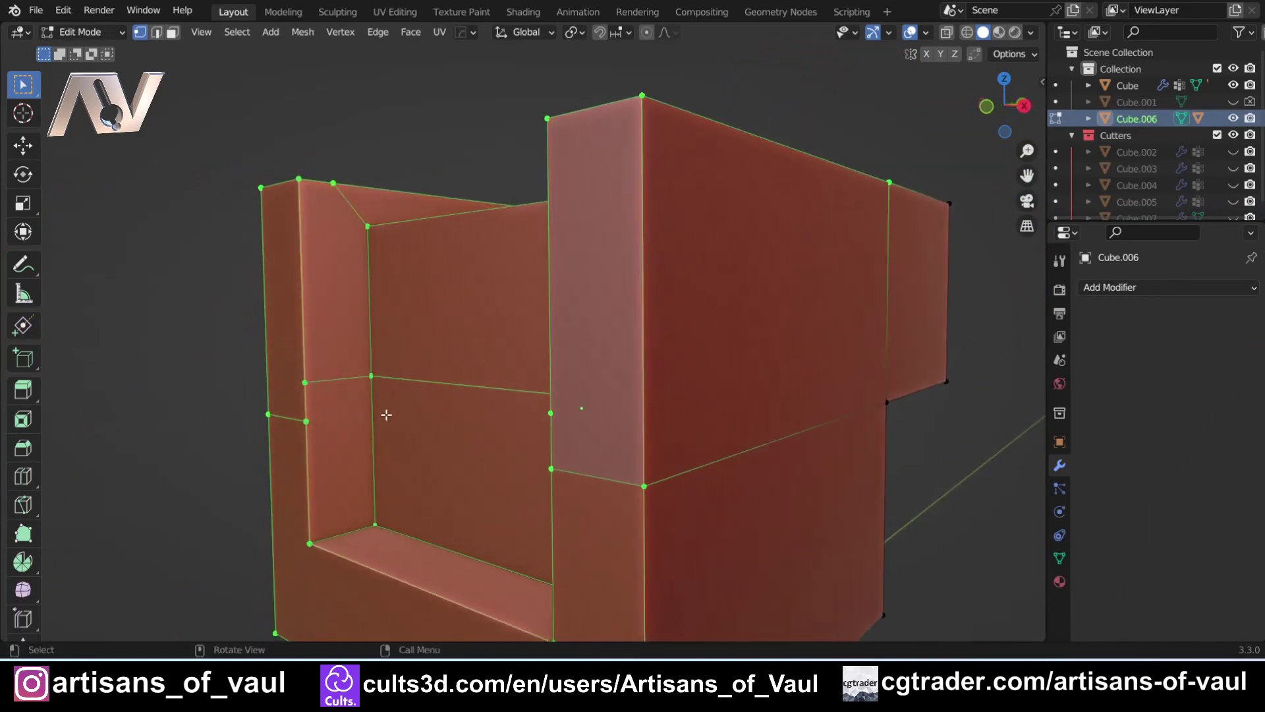
# Try merging the two close vertices on the recess's vertical rim edge and undo the merge
pyautogui.click(315, 382)
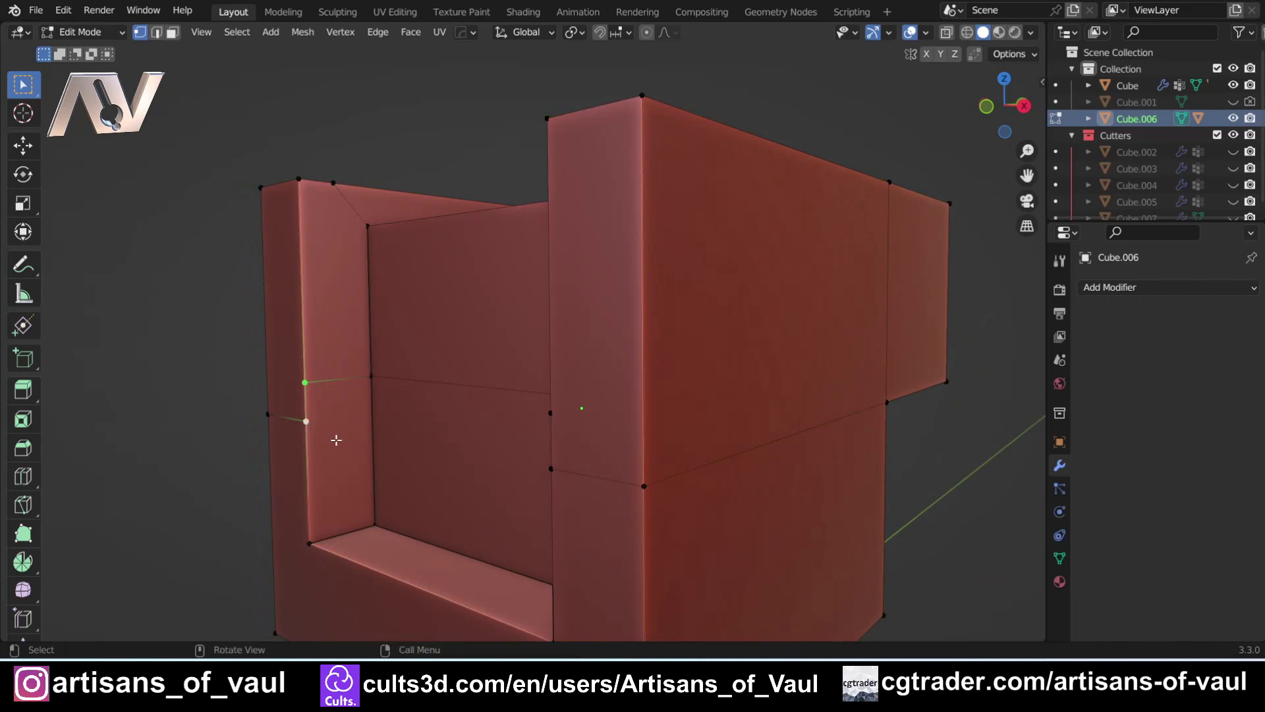
pyautogui.press('1')
pyautogui.moveTo(341, 421); pyautogui.dragTo(627, 353, button='middle')
pyautogui.press('1')
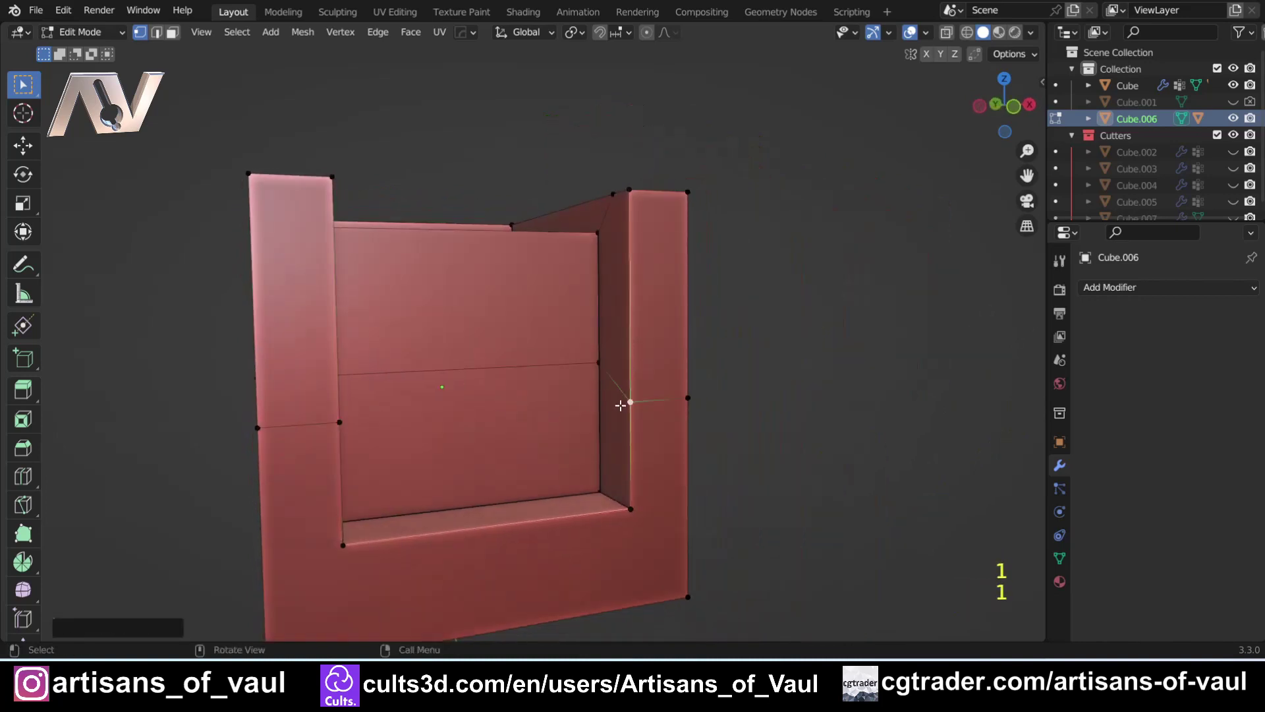
pyautogui.moveTo(695, 424); pyautogui.dragTo(426, 424, button='middle')
pyautogui.hotkey('ctrl', 'z')
pyautogui.scroll(3, 427, 423)
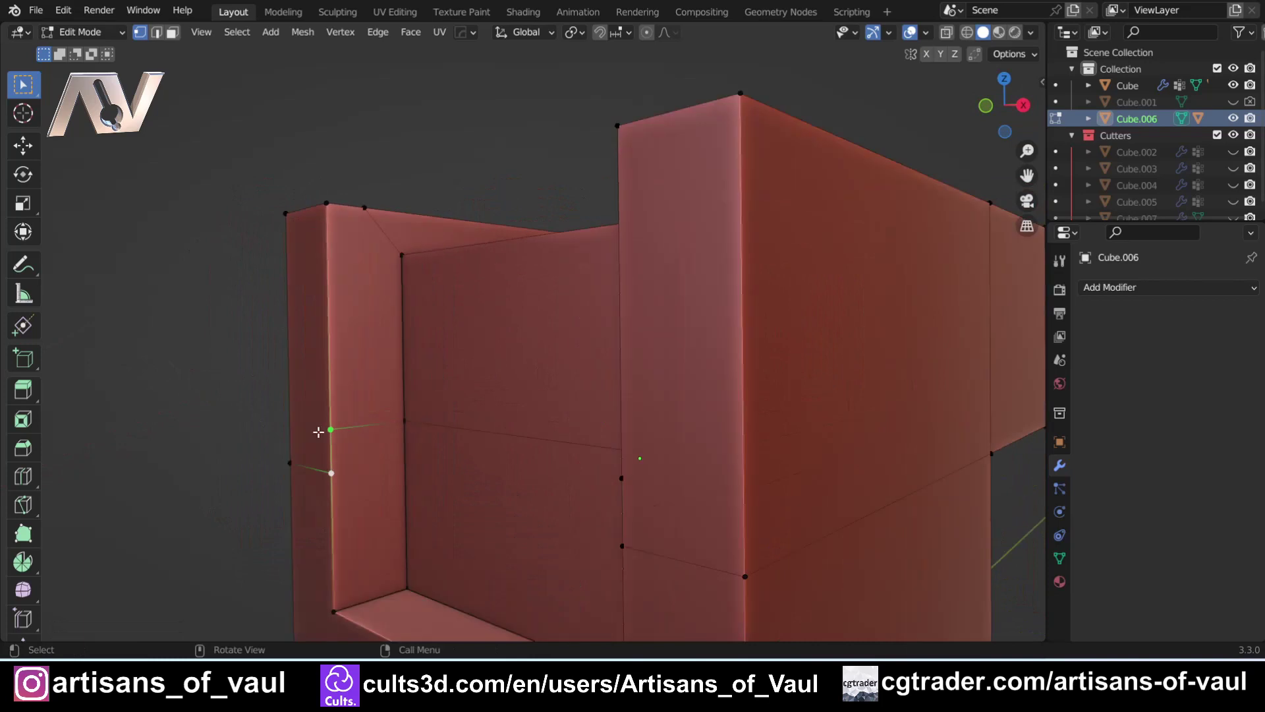
# Run Clean Mesh on the cut block to dissolve the redundant loop-cut vertices and edges
pyautogui.scroll(-2, 341, 458)
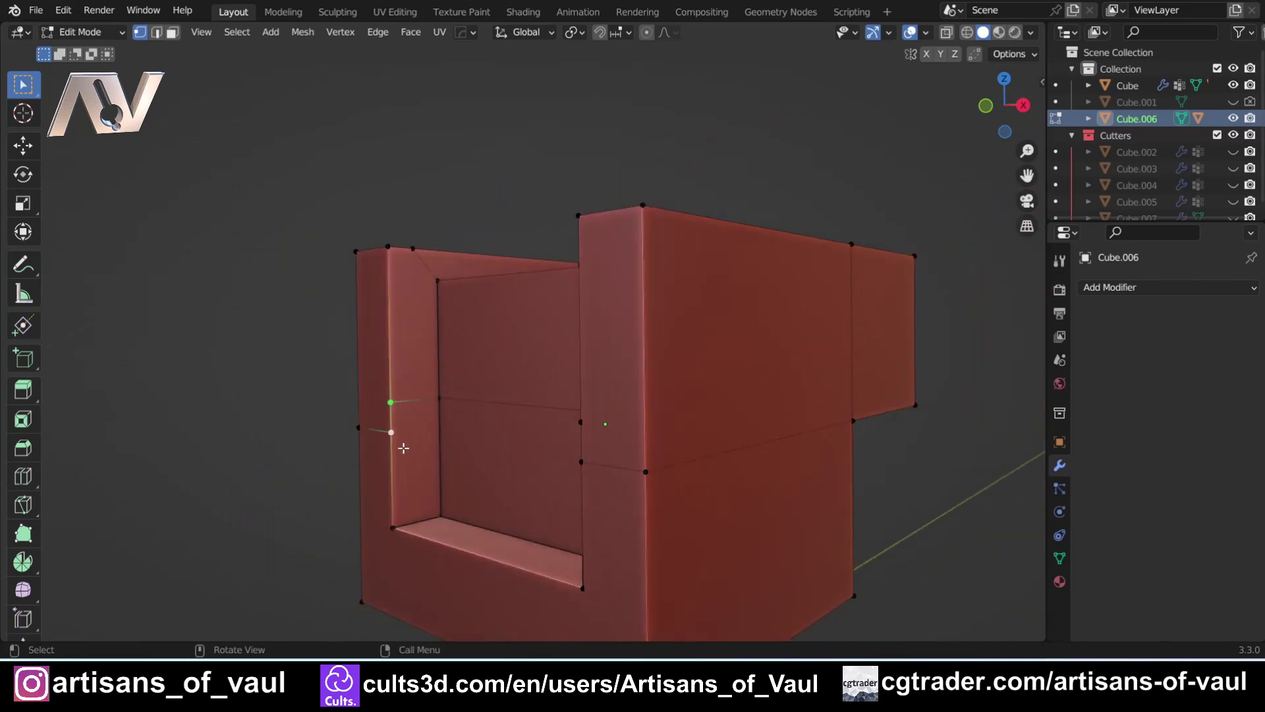
pyautogui.moveTo(425, 450); pyautogui.dragTo(479, 388, button='middle')
pyautogui.press('q')
pyautogui.moveTo(455, 344)
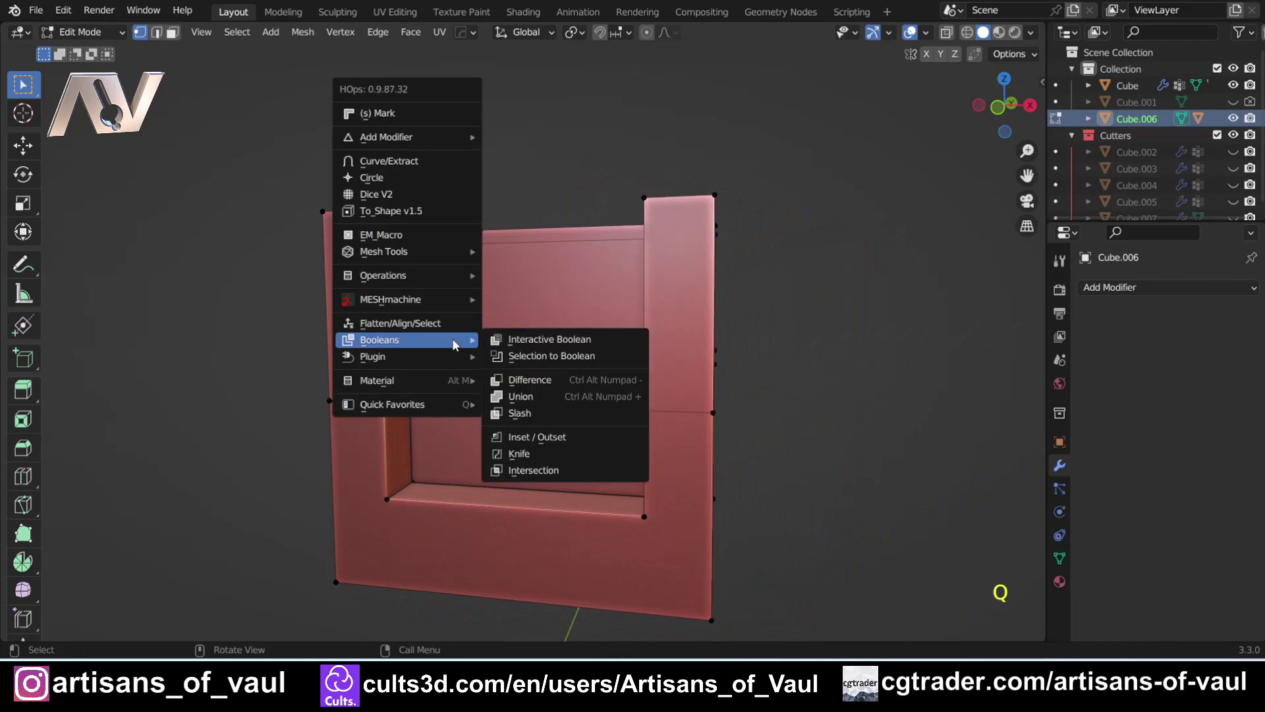
pyautogui.moveTo(432, 279)
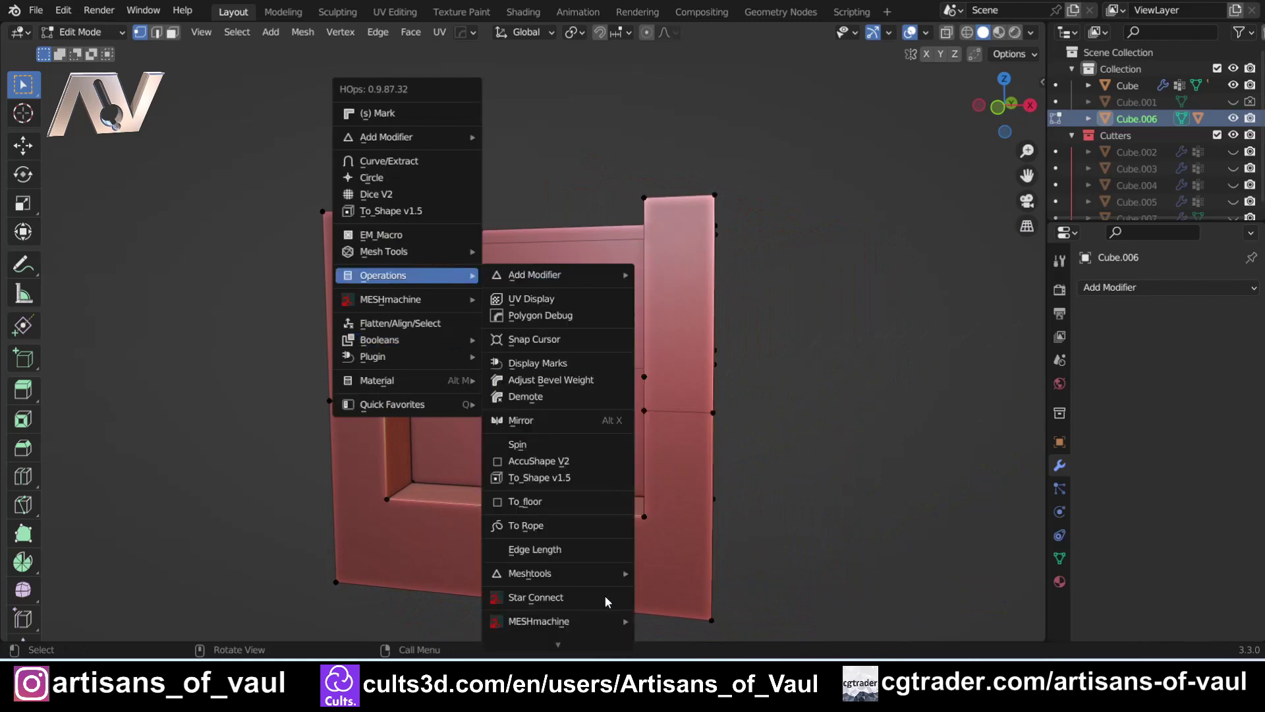
pyautogui.click(545, 637)
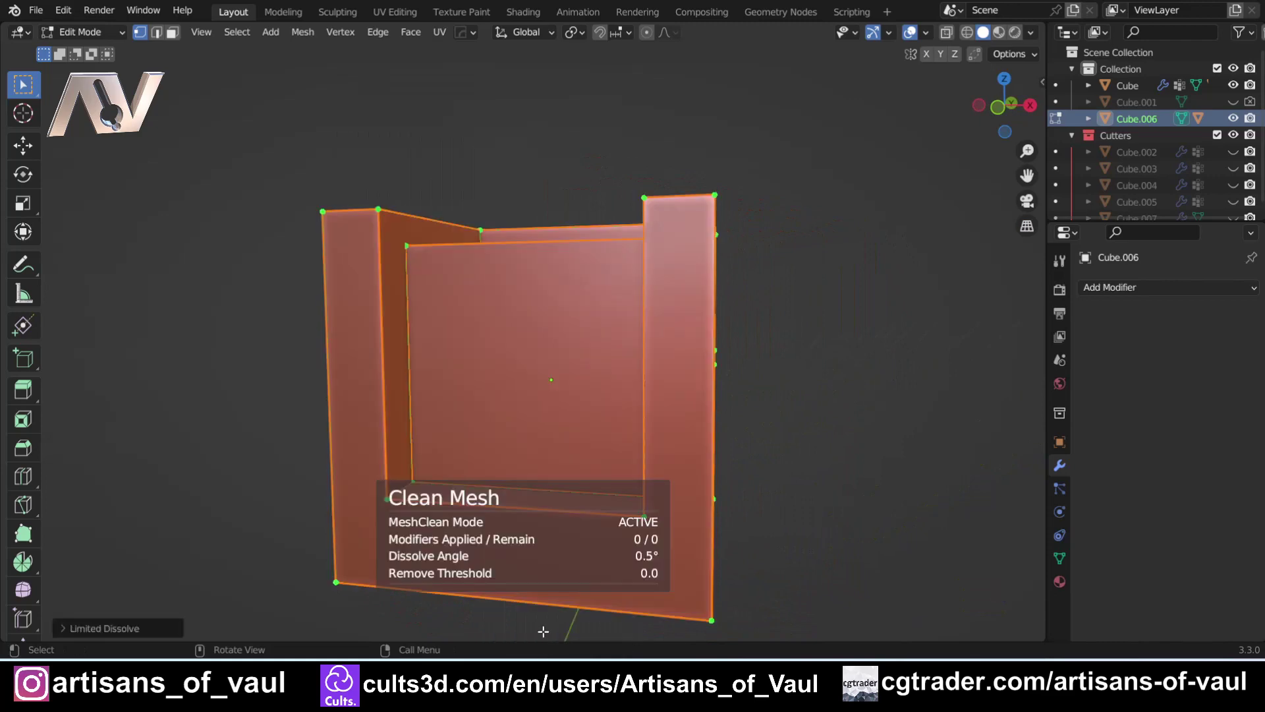
pyautogui.moveTo(471, 336); pyautogui.dragTo(392, 306, button='middle')
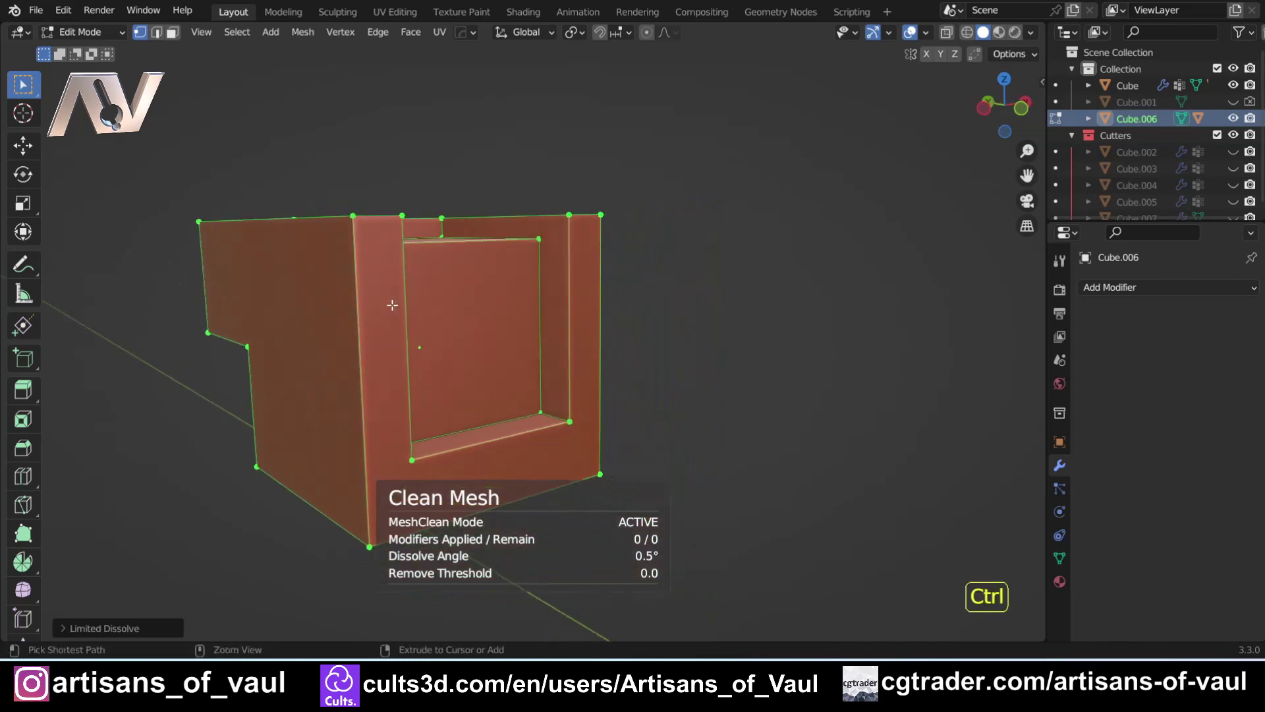
# Undo the mesh cleanup, applied Boolean, cutter move and recess on the stepped block, and deselect its faces
pyautogui.hotkey('ctrl', 'z')
pyautogui.hotkey('ctrl', 'z')
pyautogui.hotkey('ctrl', 'z')
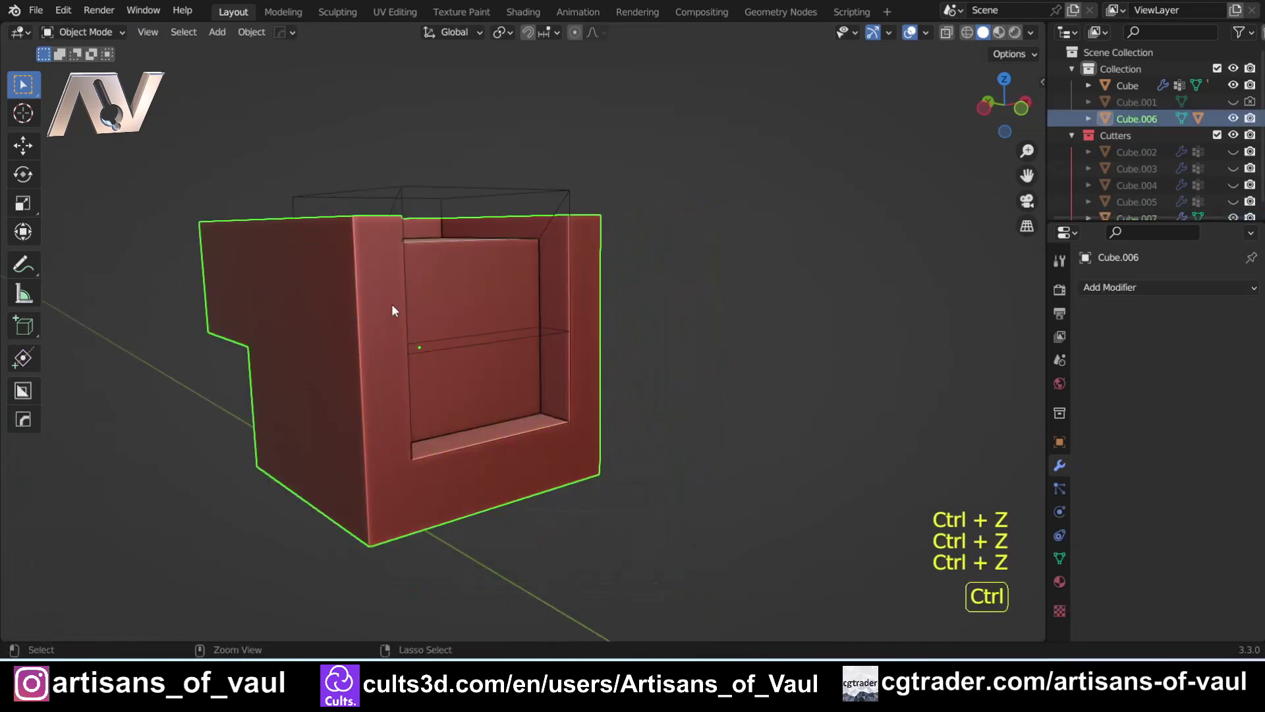
pyautogui.hotkey('ctrl', 'z')
pyautogui.hotkey('ctrl', 'z')
pyautogui.hotkey('ctrl', 'z')
pyautogui.moveTo(391, 310); pyautogui.dragTo(695, 286, button='middle')
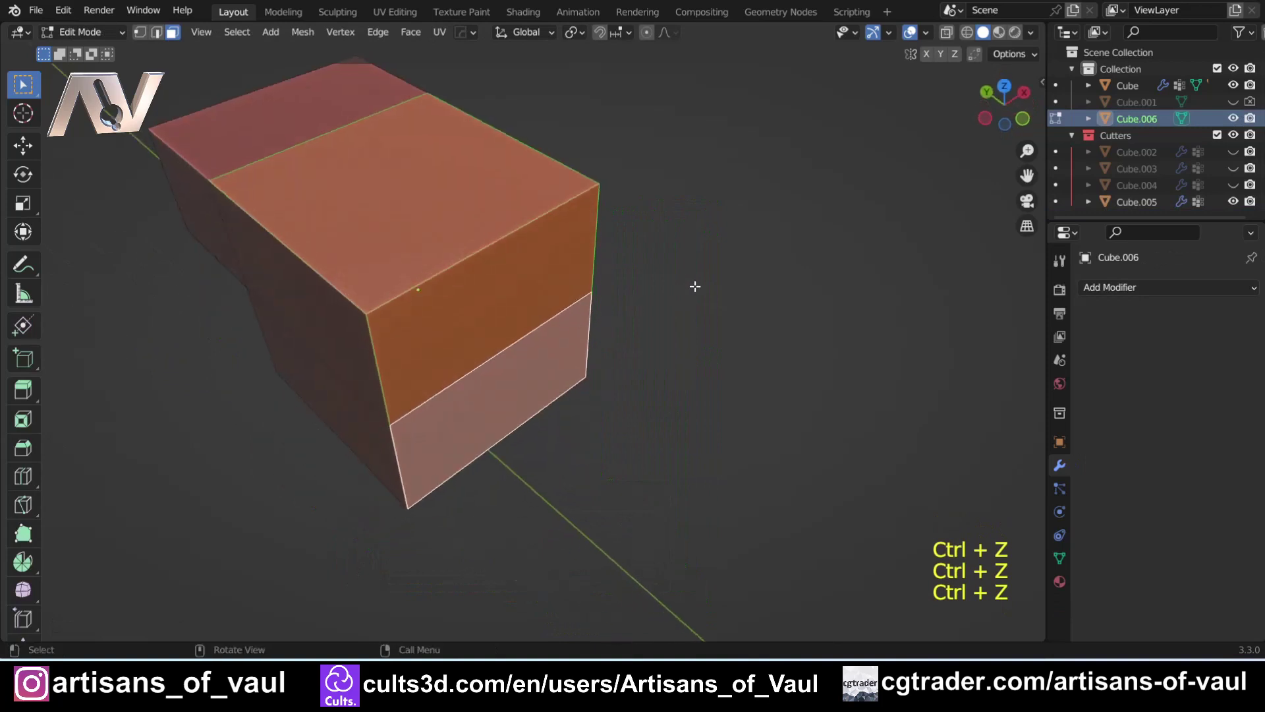
pyautogui.click(695, 286)
# Start Hard Ops Face Extract on the stepped block in Object Mode with Boolean mode and Decimate turned on
pyautogui.scroll(-3, 646, 347)
pyautogui.moveTo(647, 348); pyautogui.dragTo(601, 355, button='middle')
pyautogui.scroll(2, 556, 452)
pyautogui.press('Tab')
pyautogui.press('q')
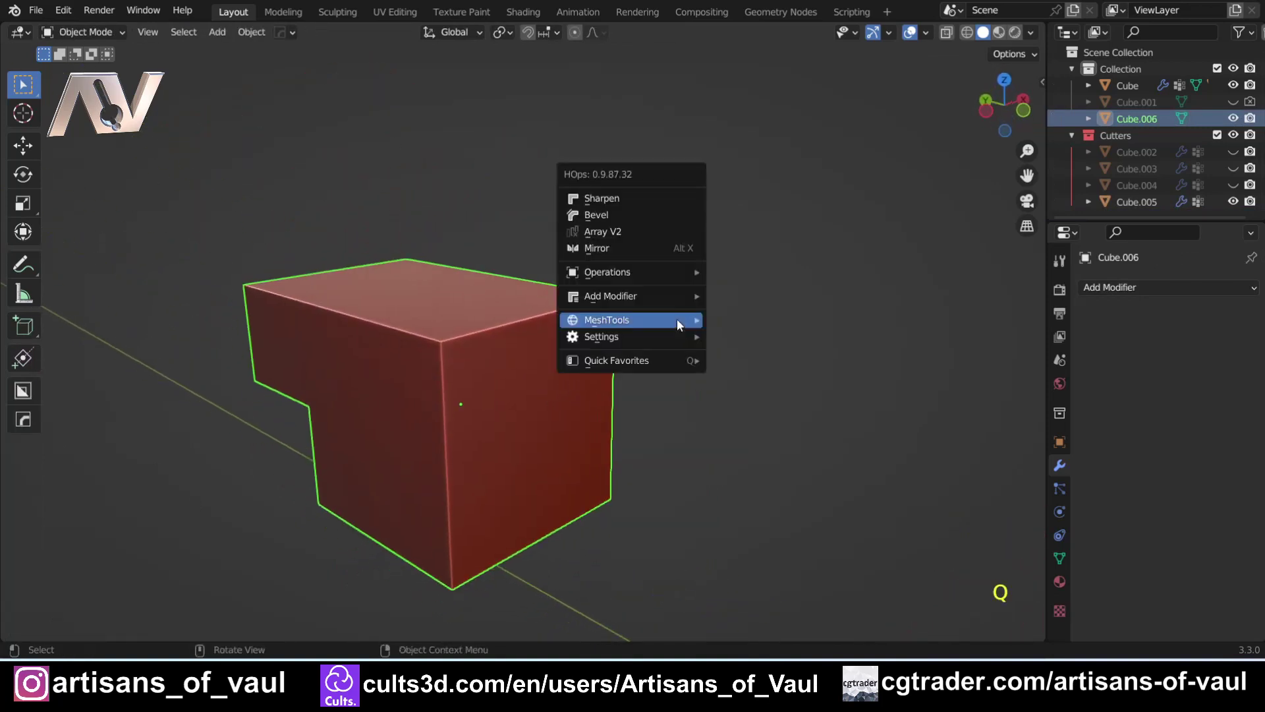
pyautogui.moveTo(662, 327)
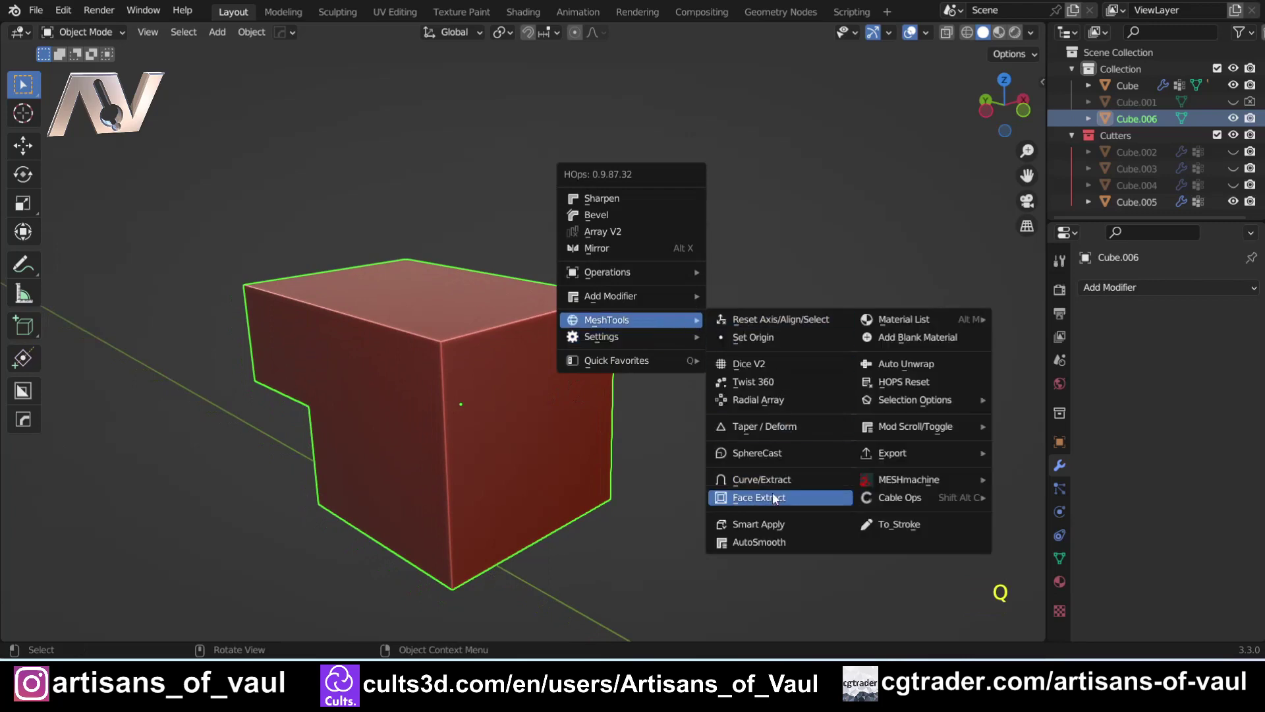
pyautogui.click(774, 499)
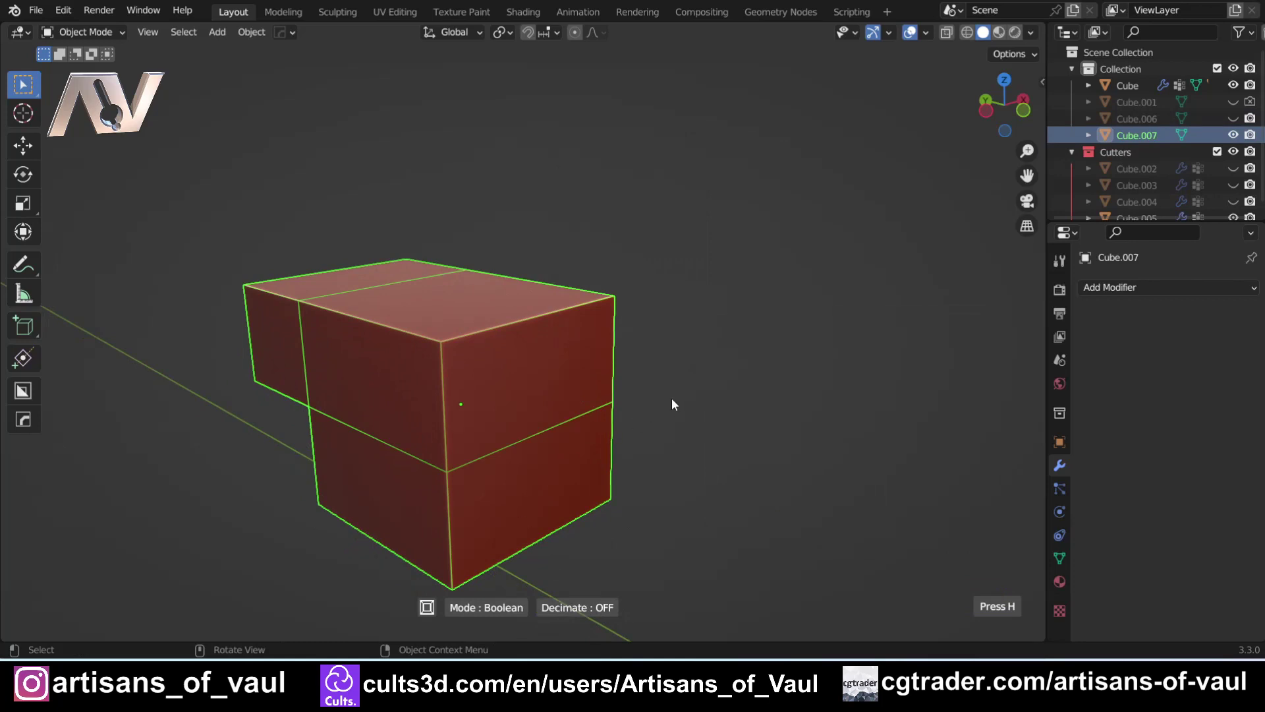
pyautogui.press('d')
# Extract the whole top and end faces into a live Boolean recess inset about 1.35 and 1.4976 deep, and deselect the cutter
pyautogui.moveTo(328, 455); pyautogui.dragTo(274, 413, button='middle')
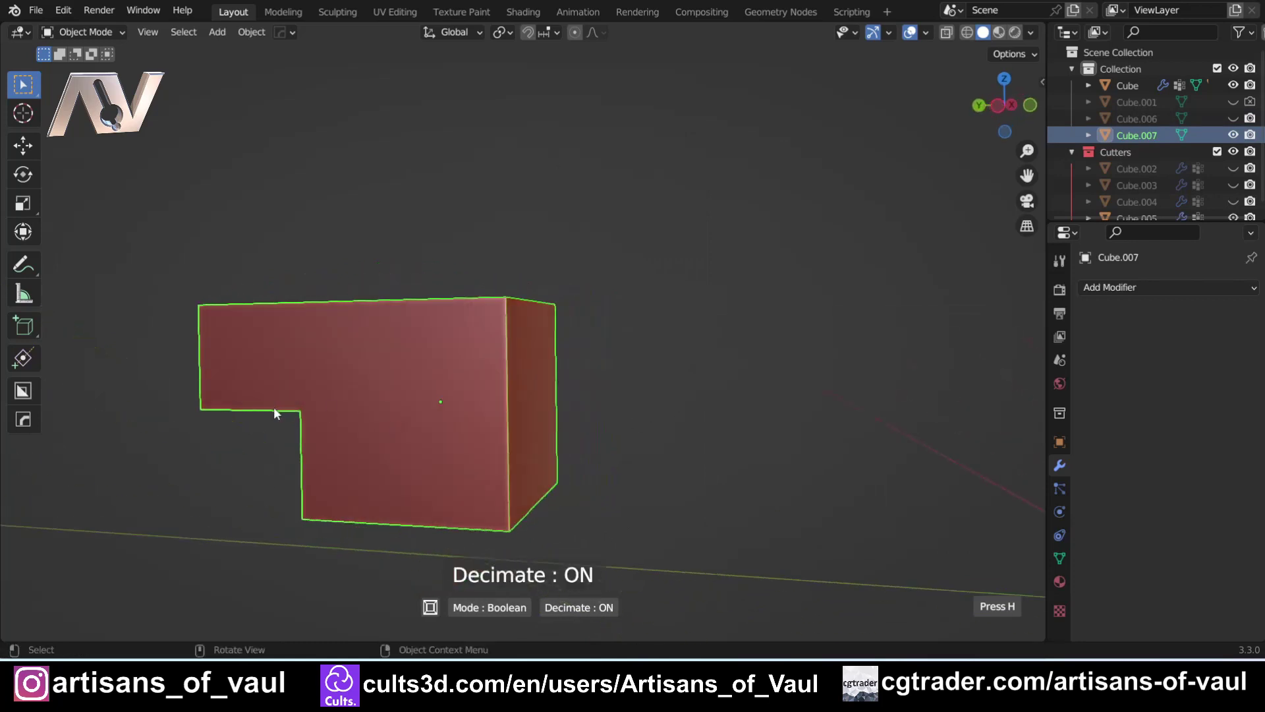
pyautogui.moveTo(500, 402); pyautogui.dragTo(561, 432, button='middle')
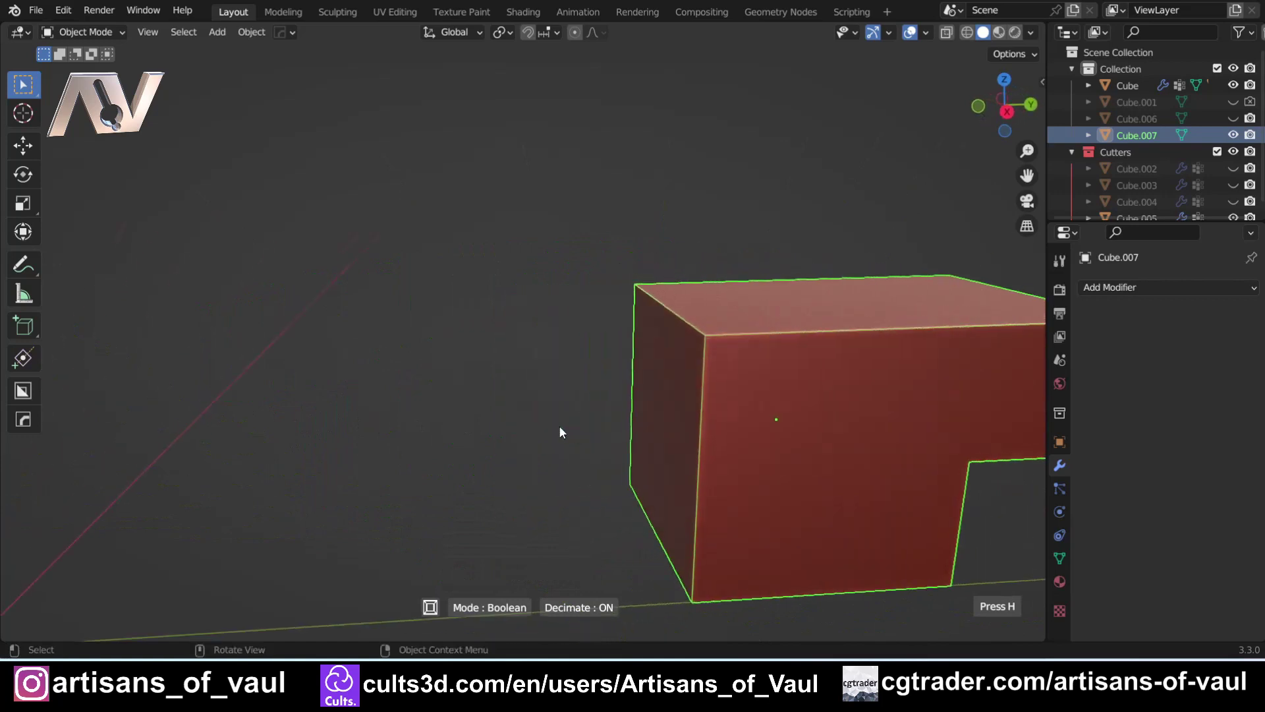
pyautogui.moveTo(921, 443); pyautogui.dragTo(567, 469, button='middle')
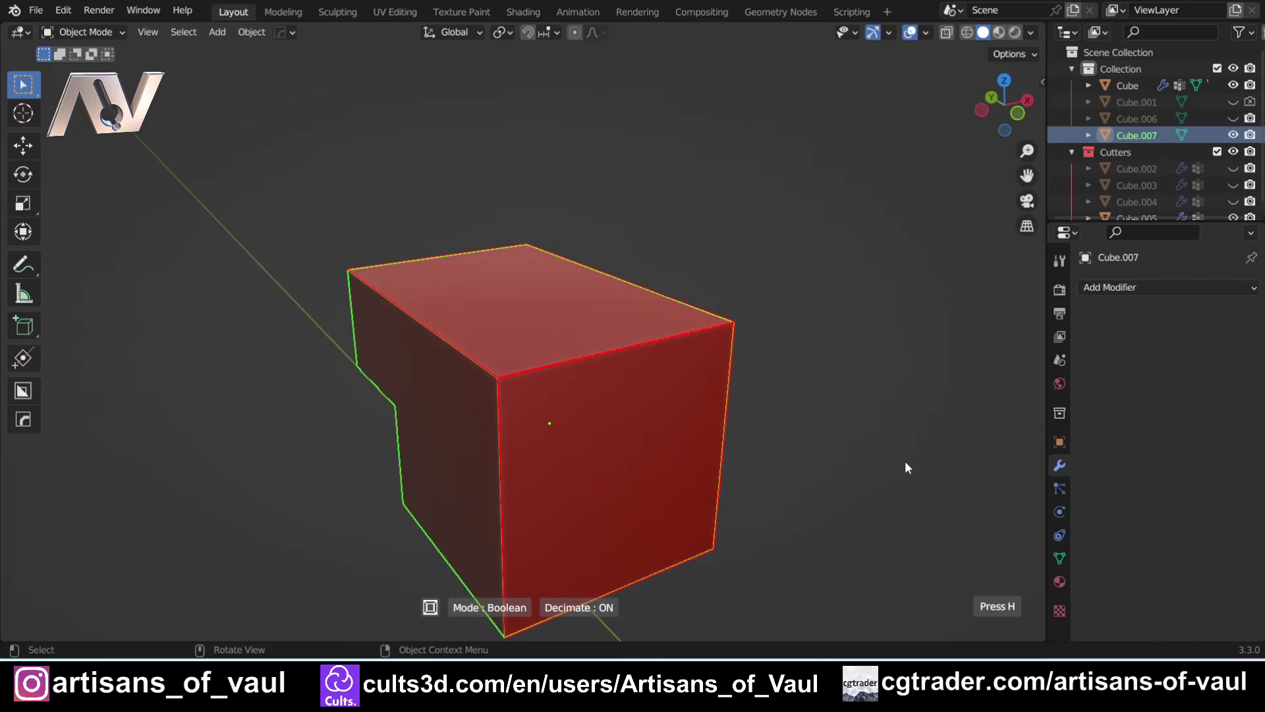
pyautogui.press('space')
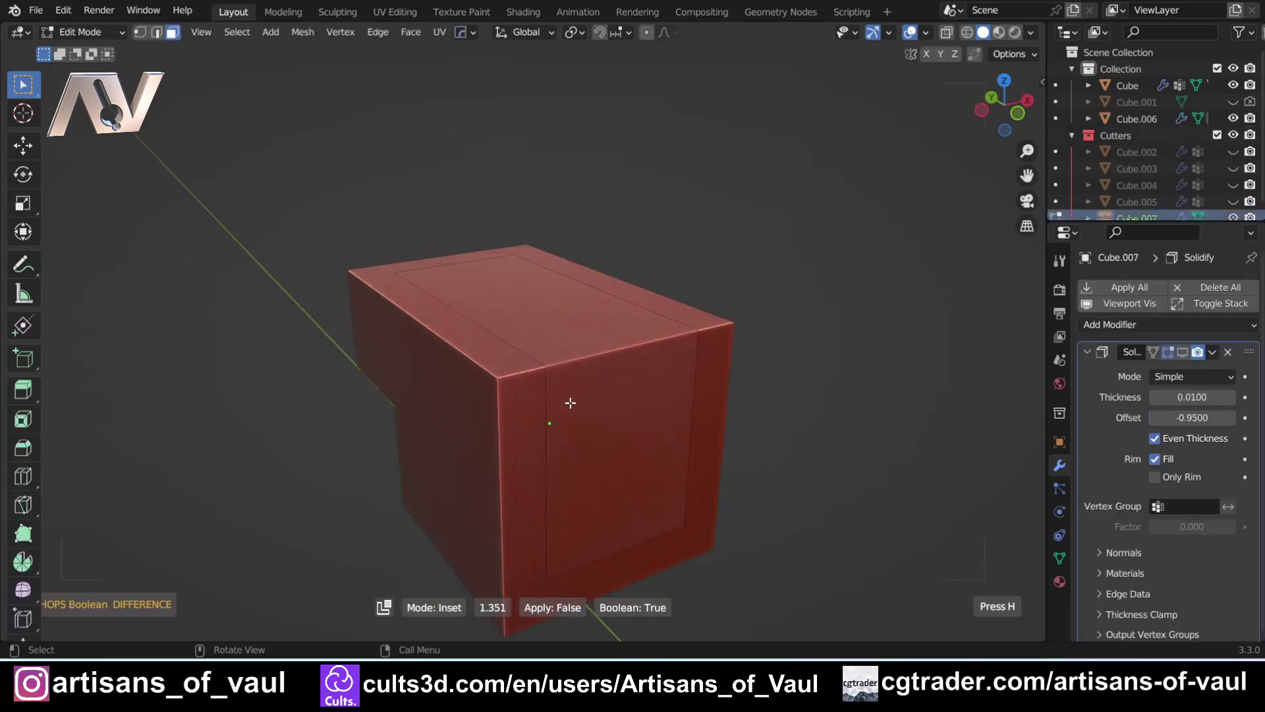
pyautogui.press('x')
pyautogui.click(537, 402)
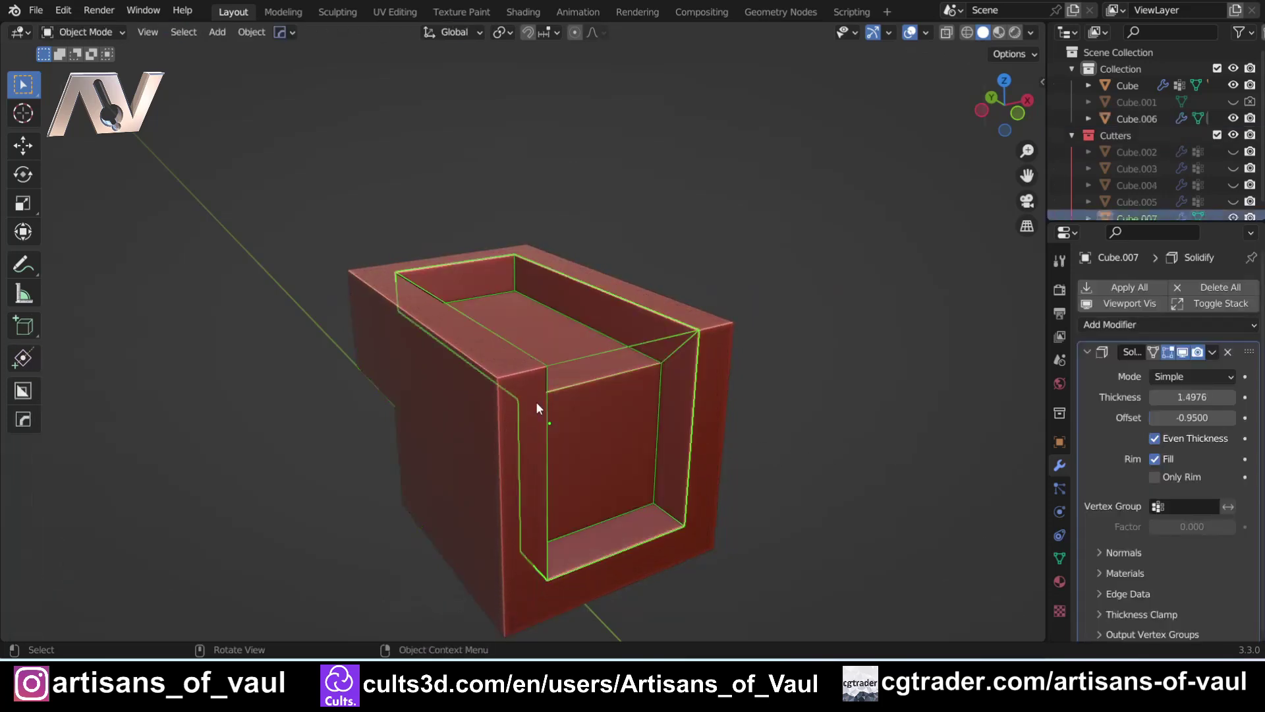
pyautogui.click(774, 452)
pyautogui.scroll(-1, 773, 452)
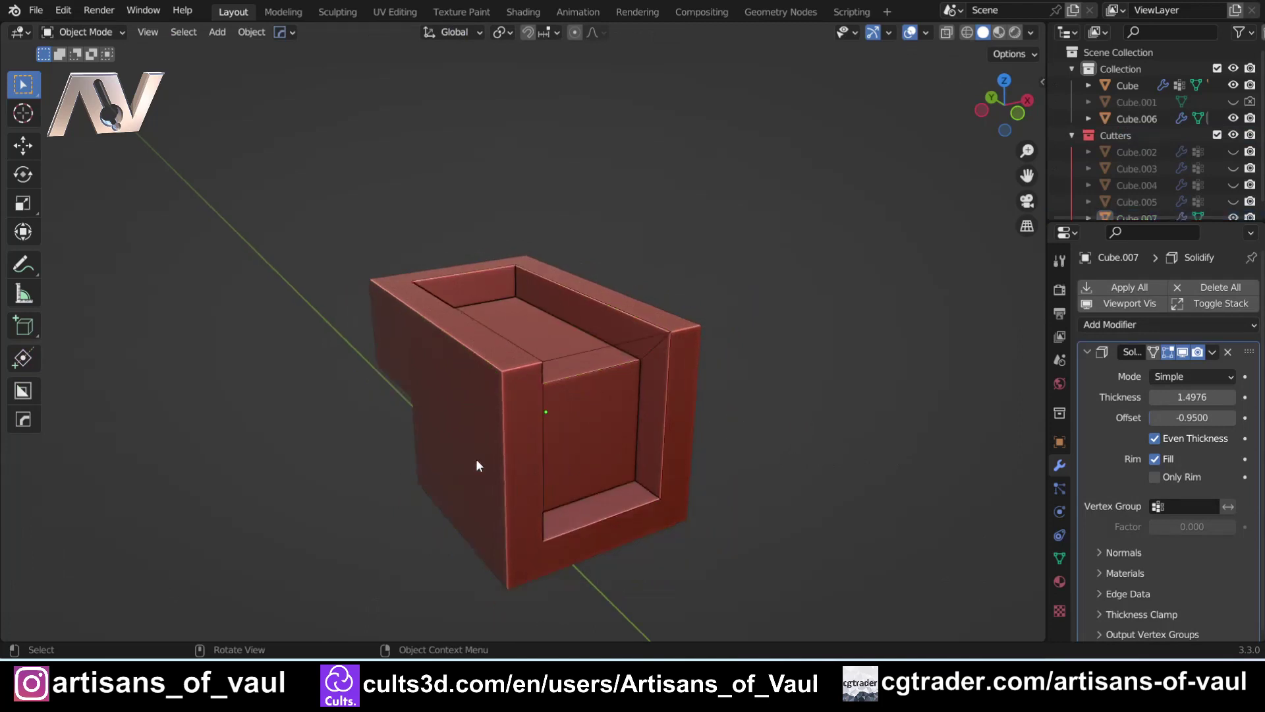
# Examine the stepped block's base mesh in Edit Mode around the live Boolean recess
pyautogui.click(518, 420)
pyautogui.moveTo(513, 488); pyautogui.dragTo(559, 456, button='middle')
pyautogui.press('Tab')
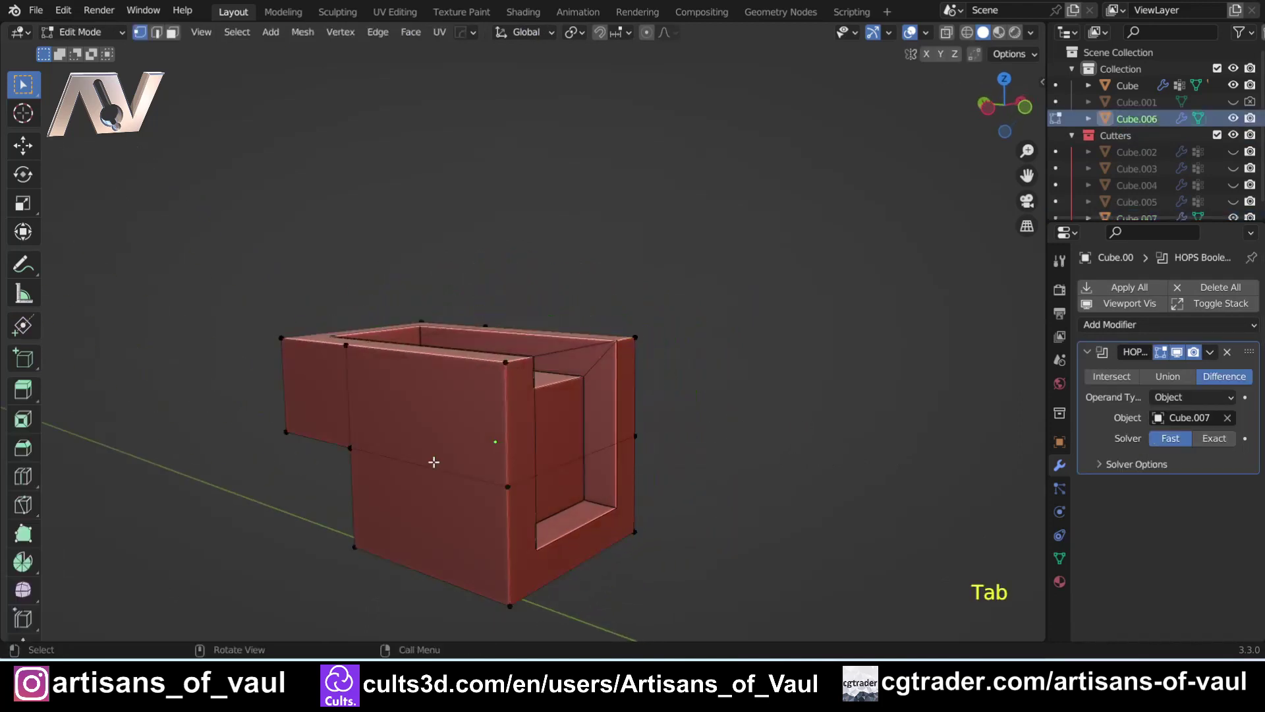
pyautogui.scroll(3, 434, 494)
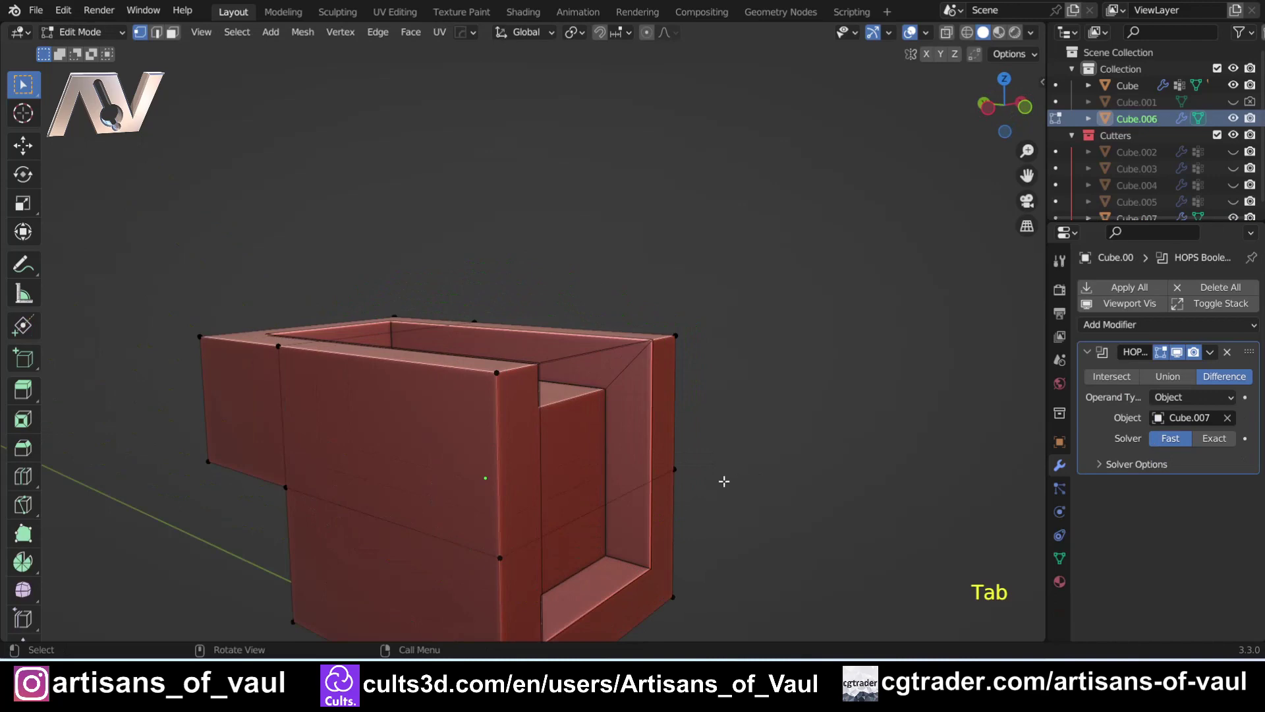
pyautogui.moveTo(724, 481); pyautogui.dragTo(488, 507, button='middle')
pyautogui.keyDown('shift'); pyautogui.moveTo(725, 539); pyautogui.dragTo(531, 469, button='middle'); pyautogui.keyUp('shift')
pyautogui.press('Tab')
pyautogui.click(540, 371)
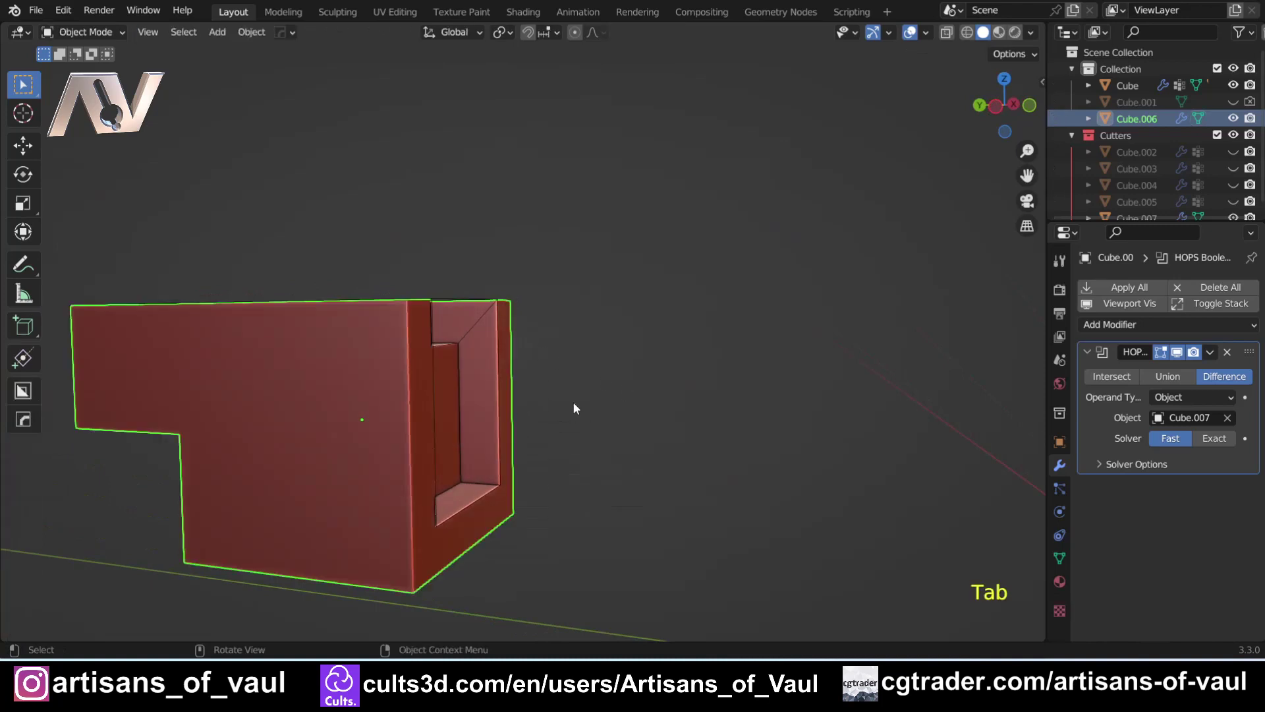
# Apply the Boolean difference modifier on the stepped block so the top-and-end recess becomes real geometry
pyautogui.moveTo(572, 403); pyautogui.dragTo(572, 439, button='middle')
pyautogui.scroll(3, 443, 460)
pyautogui.click(426, 369)
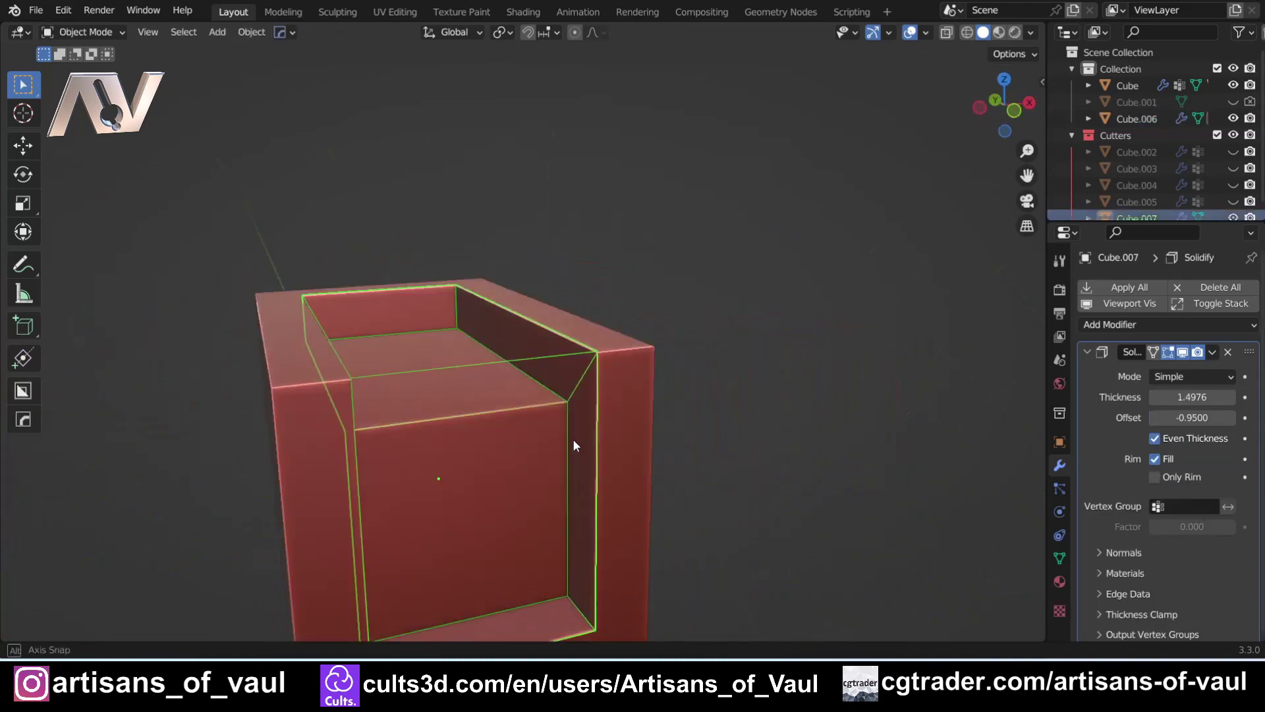
pyautogui.click(335, 418)
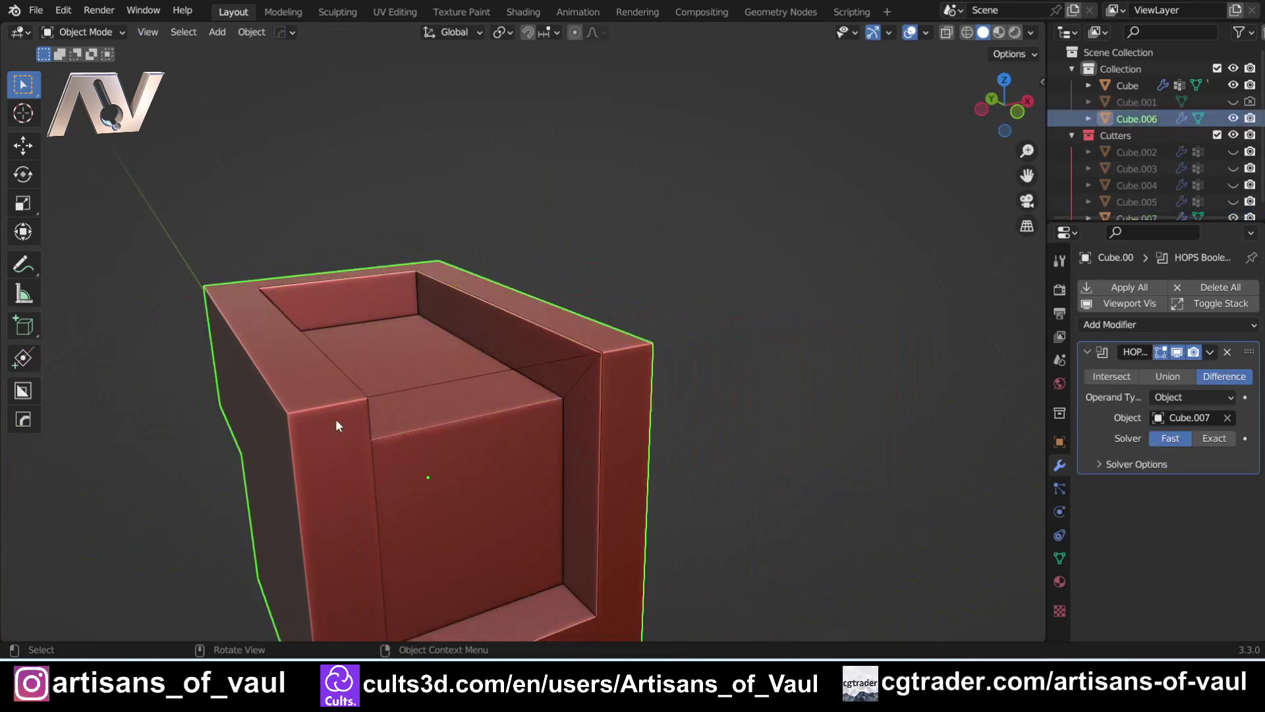
pyautogui.click(1210, 352)
pyautogui.click(1120, 370)
# Inspect the applied recess in Edit Mode for leftover vertices and edges on its inner and outer walls
pyautogui.press('Tab')
pyautogui.keyDown('shift'); pyautogui.moveTo(296, 417); pyautogui.dragTo(521, 372, button='middle'); pyautogui.keyUp('shift')
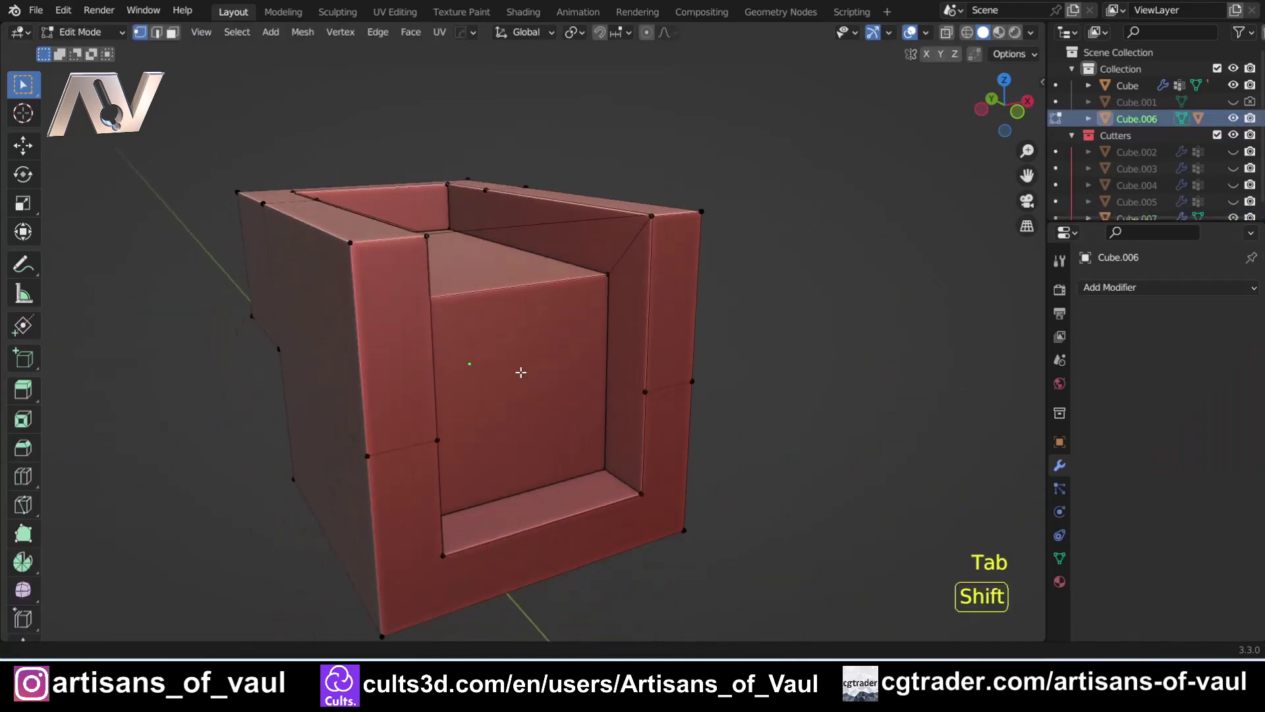
pyautogui.scroll(2, 520, 372)
pyautogui.moveTo(655, 390); pyautogui.dragTo(506, 391, button='middle')
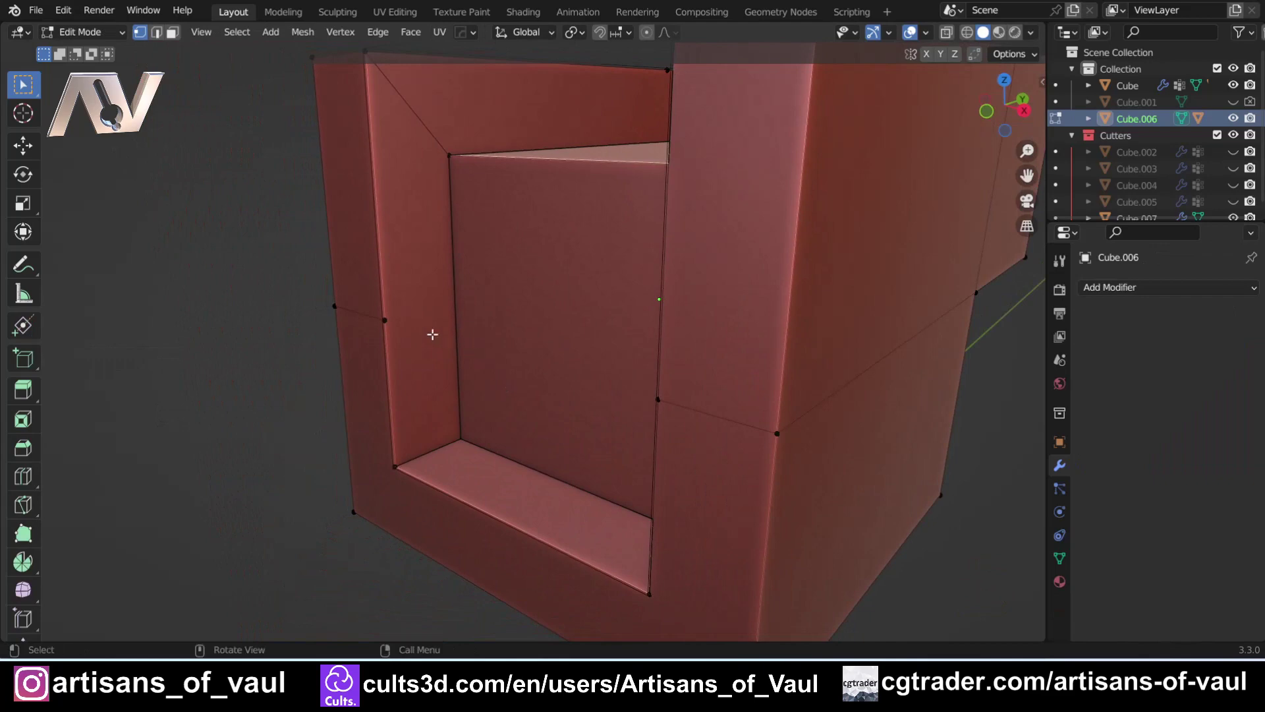
pyautogui.scroll(-3, 432, 334)
pyautogui.moveTo(501, 291); pyautogui.dragTo(472, 337, button='middle')
pyautogui.press('Tab')
pyautogui.scroll(-1, 455, 256)
pyautogui.keyDown('shift'); pyautogui.moveTo(438, 257); pyautogui.dragTo(440, 408, button='middle'); pyautogui.keyUp('shift')
pyautogui.keyDown('shift'); pyautogui.moveTo(636, 412); pyautogui.dragTo(491, 342, button='middle'); pyautogui.keyUp('shift')
pyautogui.scroll(-3, 532, 336)
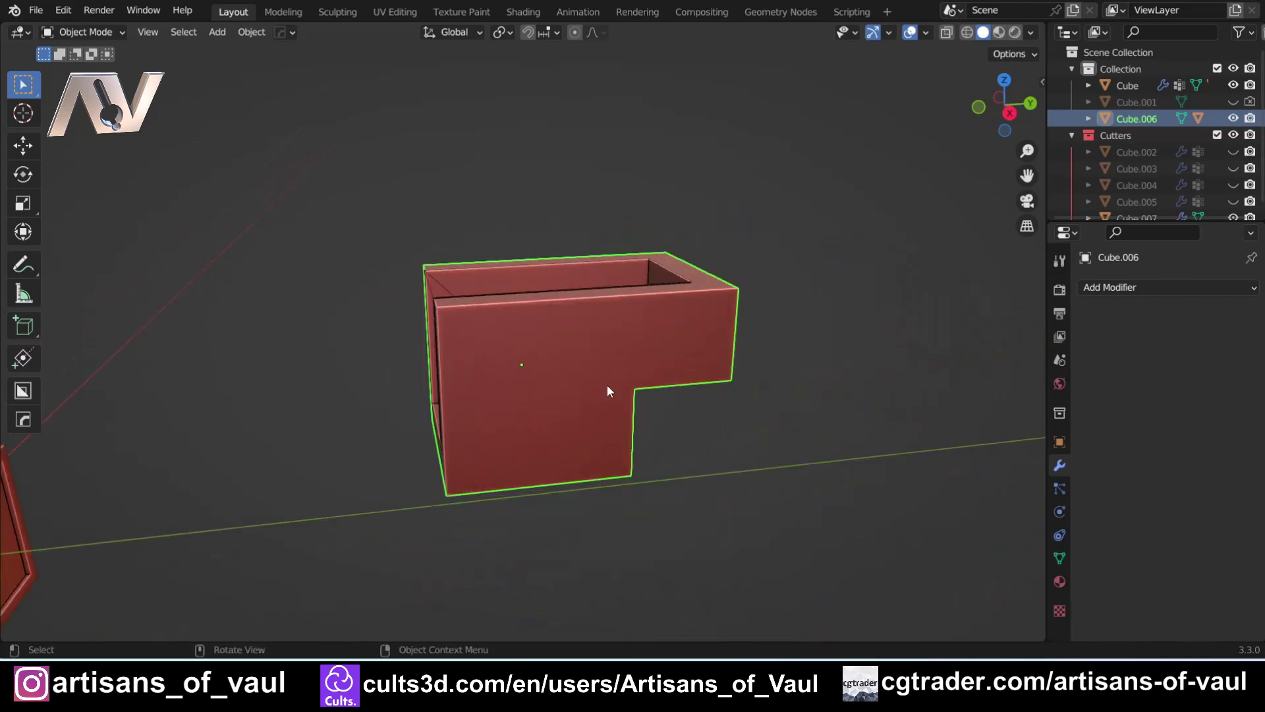
# Subdivide the lower rectangular face on the stepped block's long side with 5 cuts
pyautogui.press('Tab')
pyautogui.click(598, 511)
pyautogui.scroll(3, 590, 448)
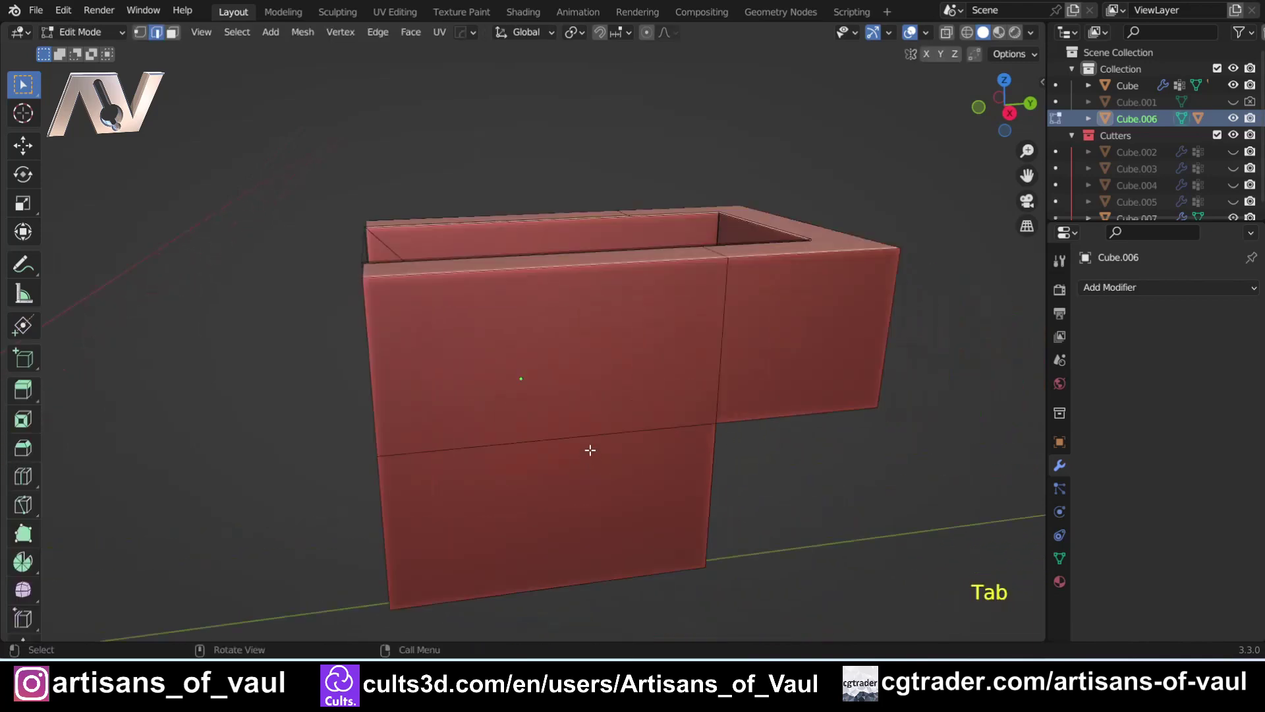
pyautogui.moveTo(611, 464); pyautogui.dragTo(592, 394, button='middle')
pyautogui.press('Tab')
pyautogui.click(710, 394)
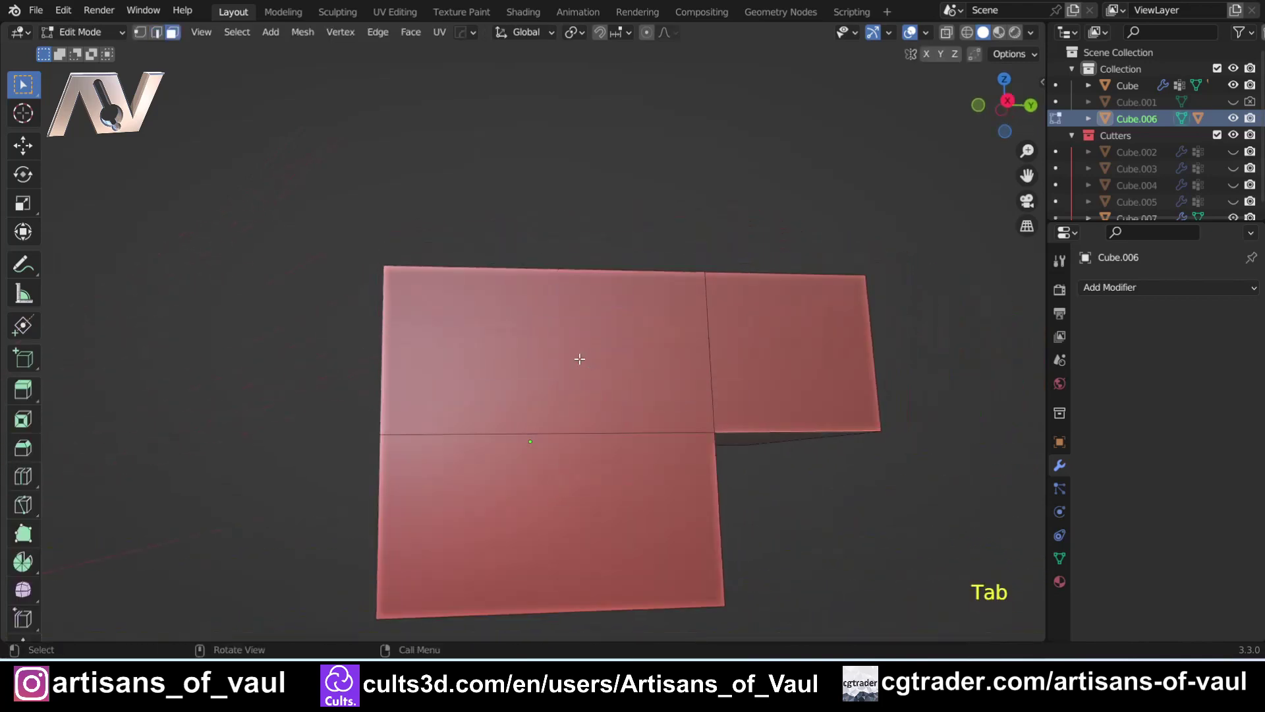
pyautogui.click(543, 457)
pyautogui.hotkey('shift', 'e')
pyautogui.hotkey('ctrl', 'e')
pyautogui.click(504, 295)
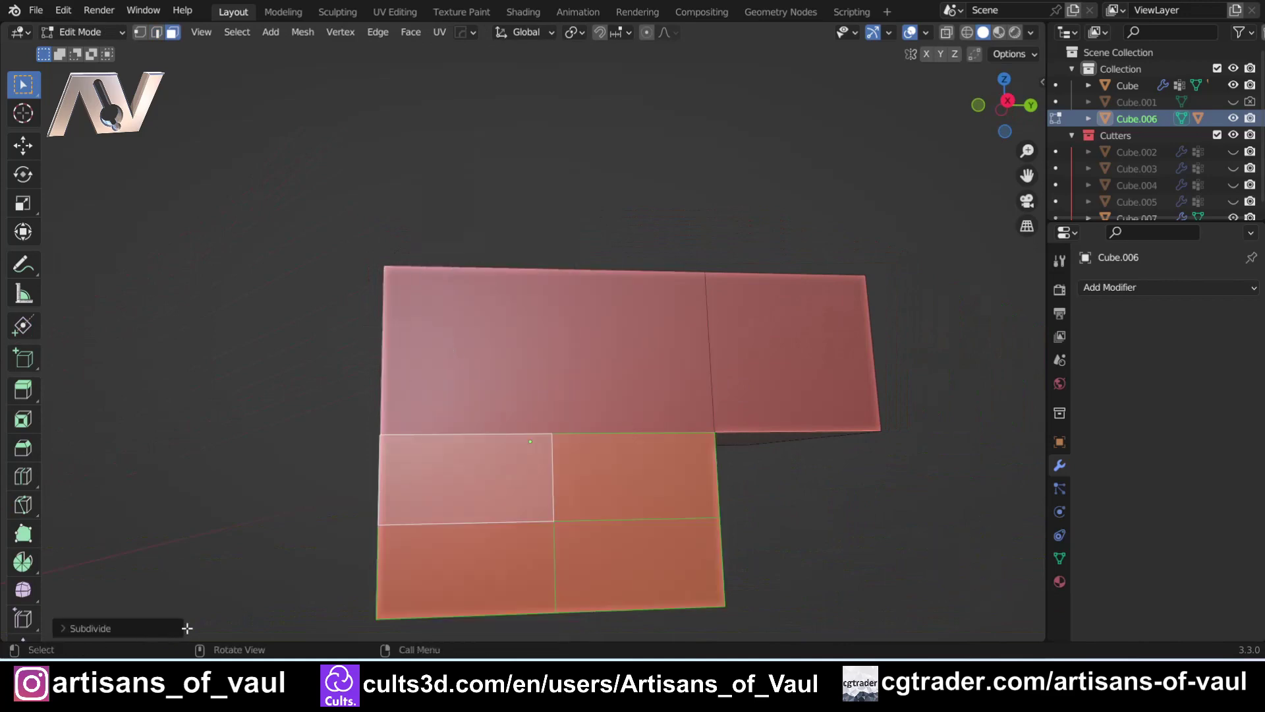
pyautogui.click(161, 630)
pyautogui.click(271, 516)
pyautogui.click(270, 516)
pyautogui.click(270, 515)
pyautogui.click(271, 516)
# Return to Object Mode and start Hard Ops Face Extract on the stepped block
pyautogui.press('Tab')
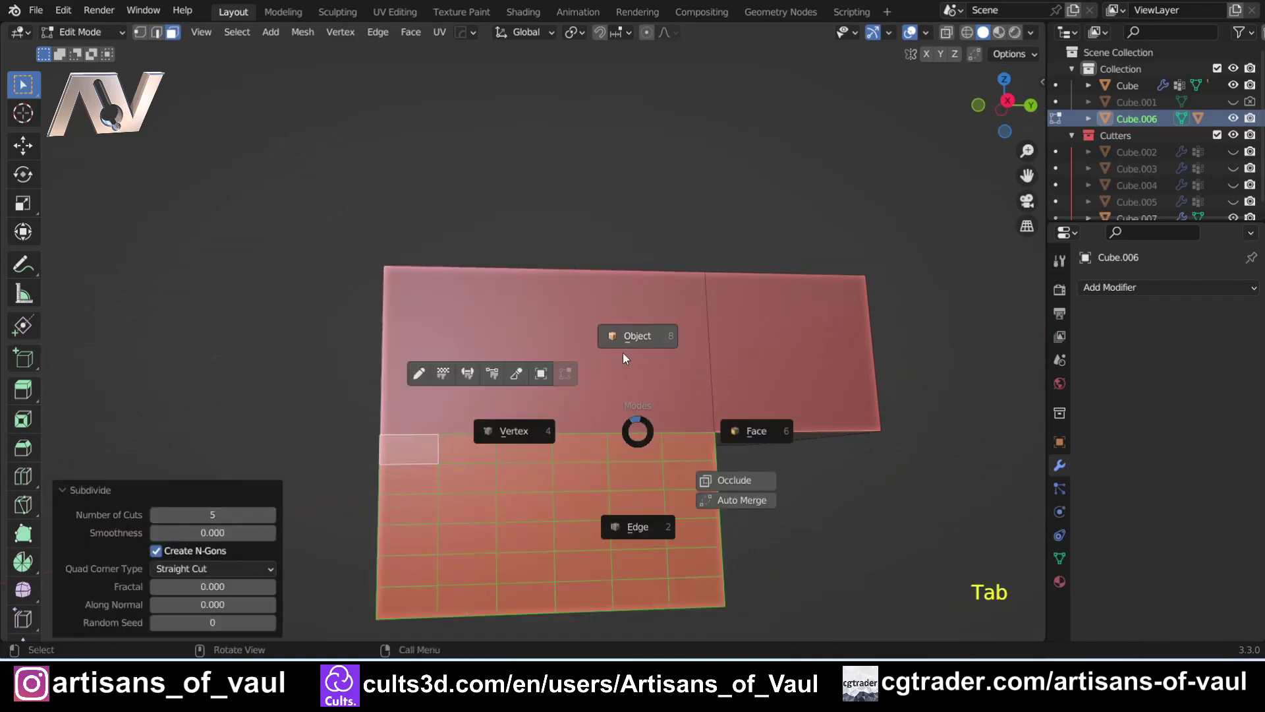
pyautogui.click(625, 336)
pyautogui.scroll(-3, 380, 452)
pyautogui.moveTo(381, 456); pyautogui.dragTo(428, 466, button='middle')
pyautogui.scroll(2, 429, 466)
pyautogui.press('q')
pyautogui.moveTo(480, 417)
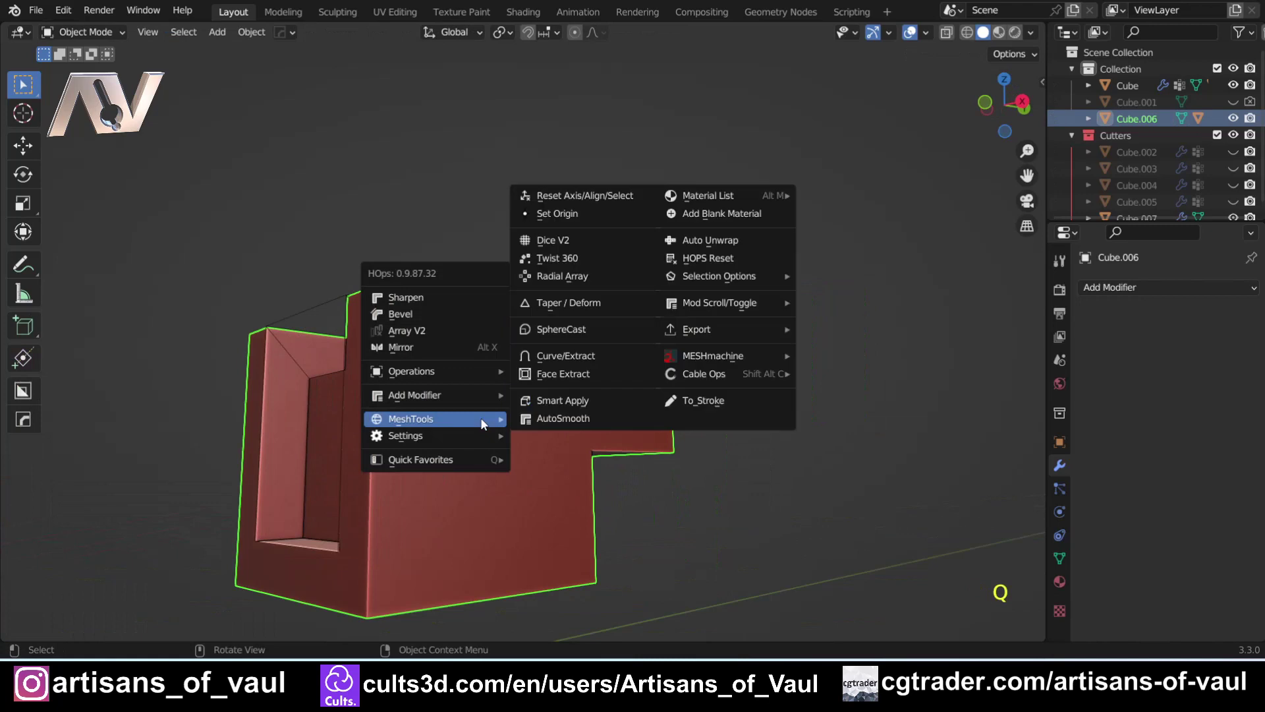
pyautogui.click(571, 400)
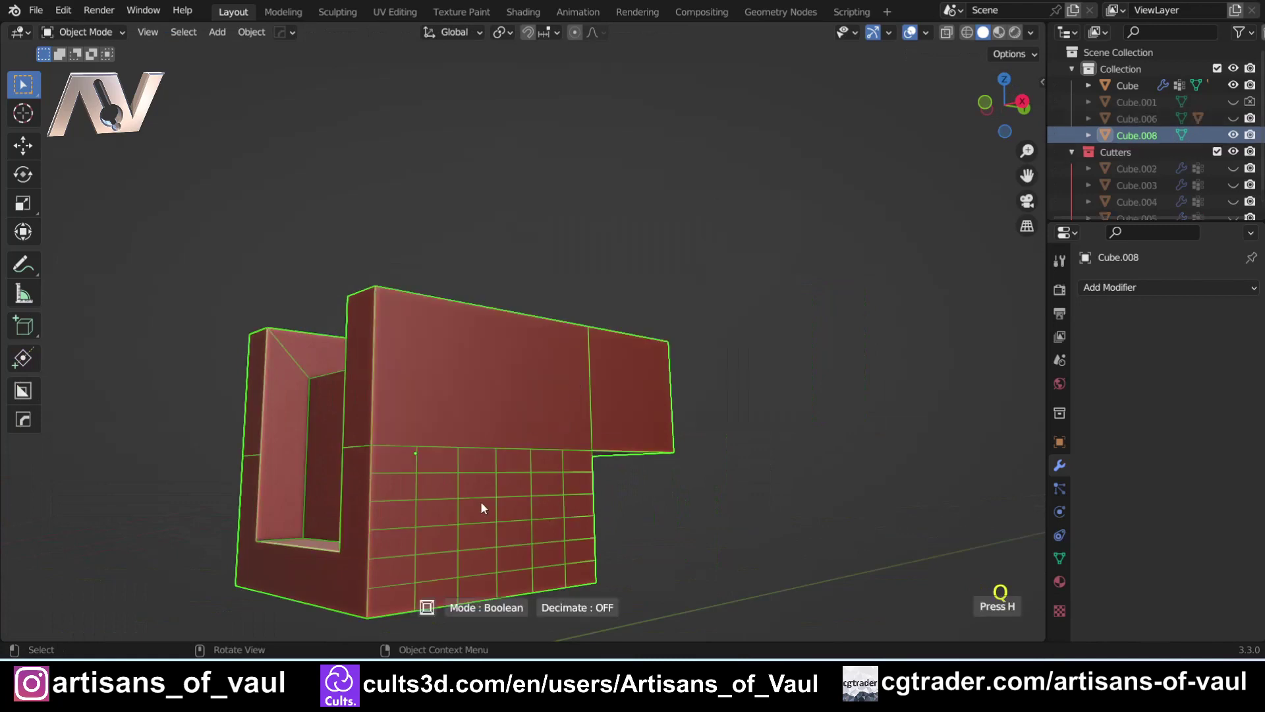
# Extract all faces of the block's long side with Decimate on into an inset live Boolean recess 0.6595 deep
pyautogui.keyDown('shift'); pyautogui.moveTo(481, 507); pyautogui.dragTo(503, 424, button='middle'); pyautogui.keyUp('shift')
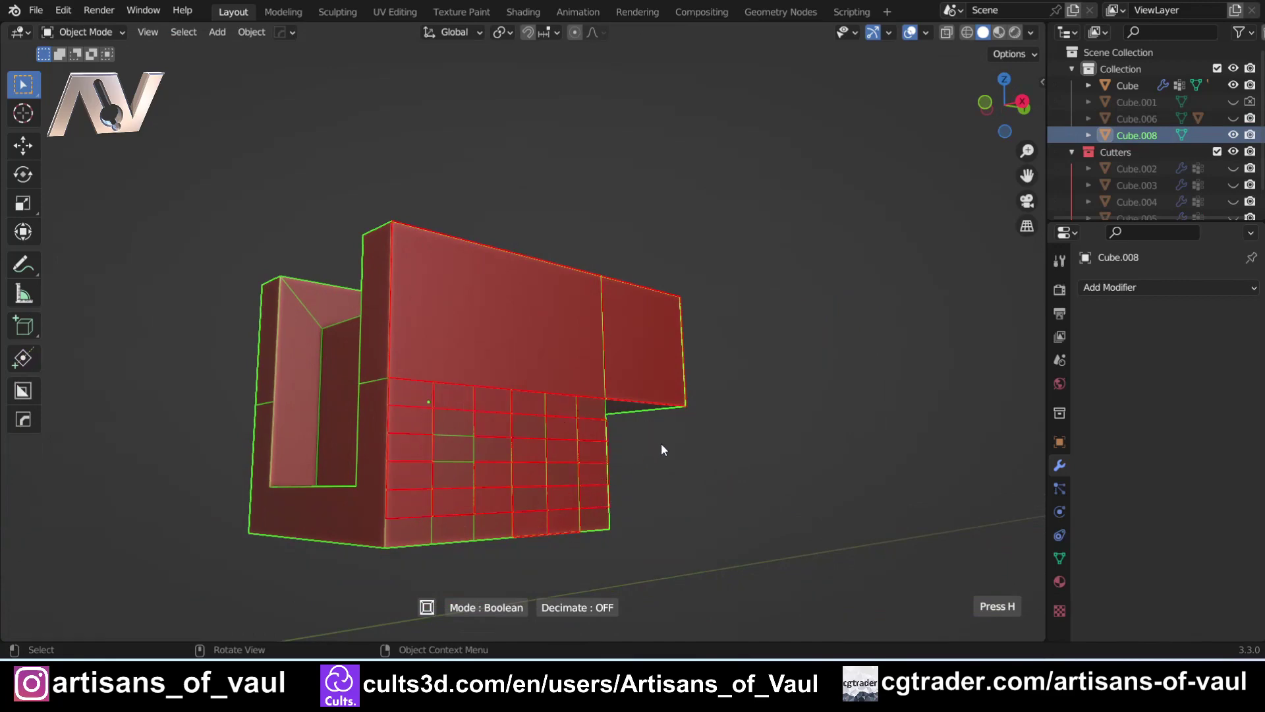
pyautogui.press('d')
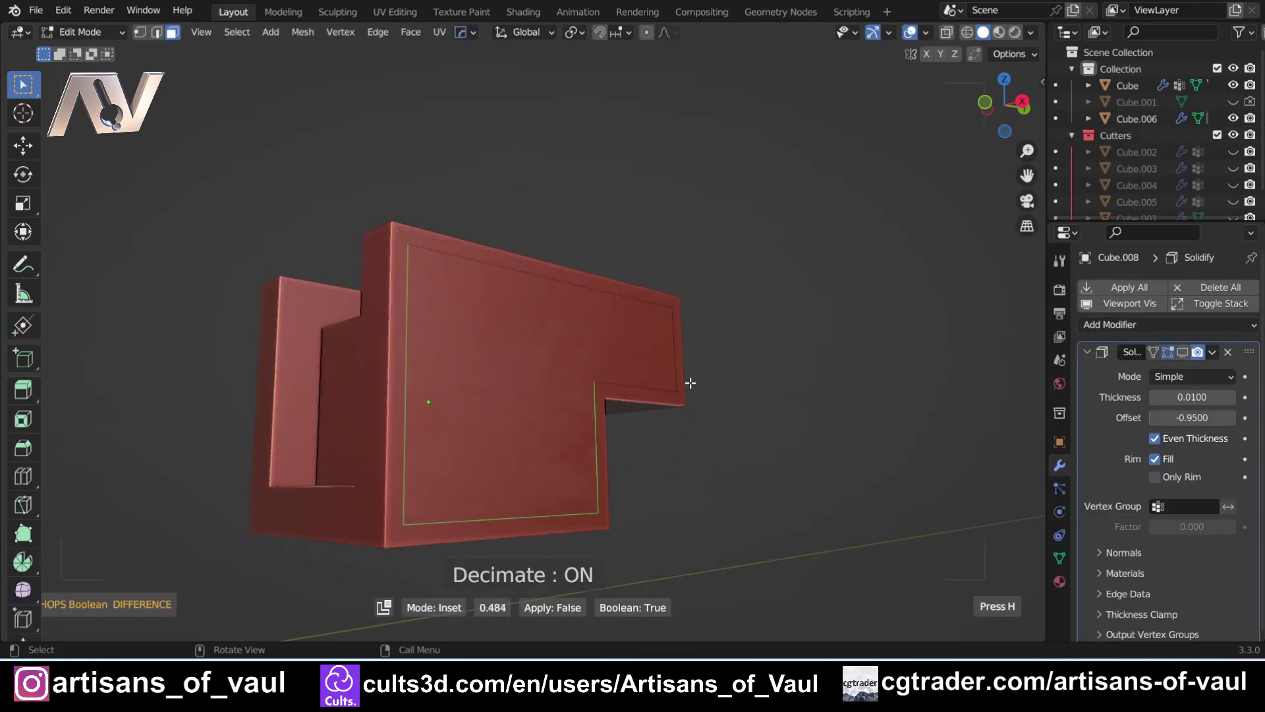
pyautogui.click(646, 385)
pyautogui.press('Tab')
pyautogui.moveTo(647, 385); pyautogui.dragTo(673, 340, button='middle')
# Examine the notched cube with its two L-shaped bars and the recessed side band
pyautogui.keyDown('shift'); pyautogui.moveTo(451, 313); pyautogui.dragTo(392, 428, button='middle'); pyautogui.keyUp('shift')
pyautogui.scroll(-4, 721, 429)
pyautogui.keyDown('shift'); pyautogui.moveTo(438, 484); pyautogui.dragTo(447, 478, button='middle'); pyautogui.keyUp('shift')
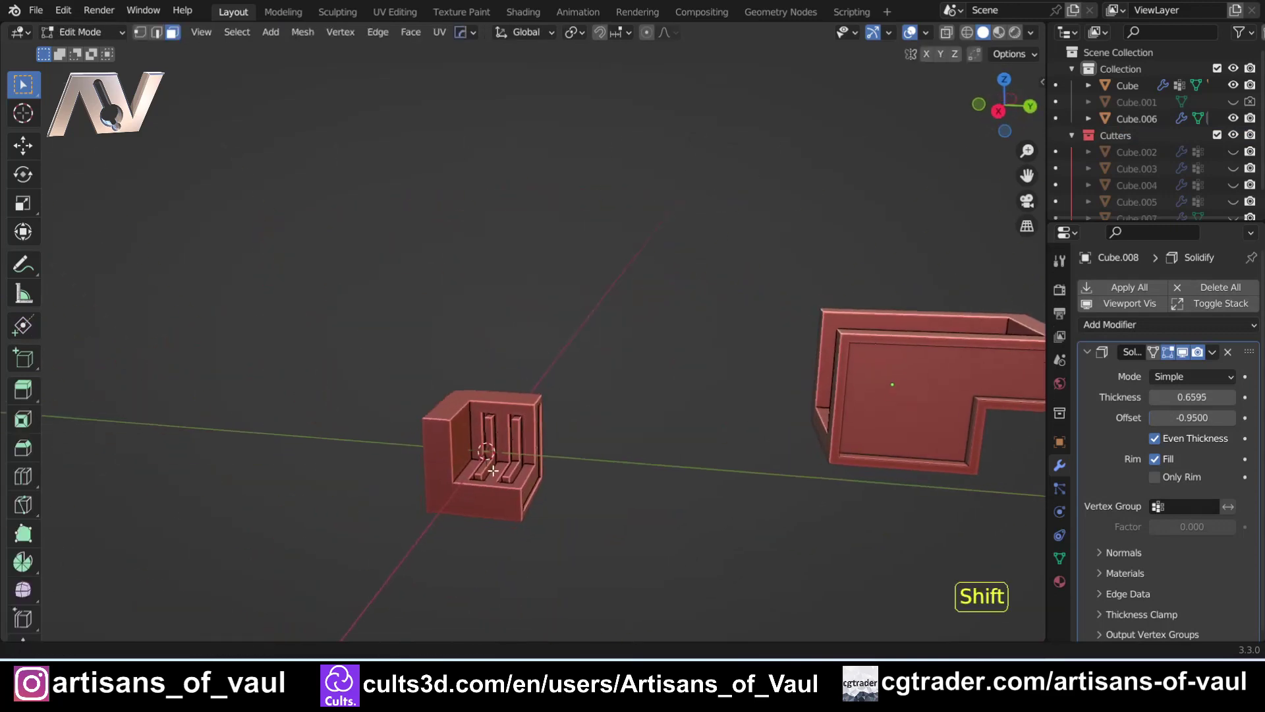
pyautogui.scroll(5, 473, 453)
pyautogui.moveTo(571, 437); pyautogui.dragTo(533, 357, button='middle')
pyautogui.scroll(2, 553, 369)
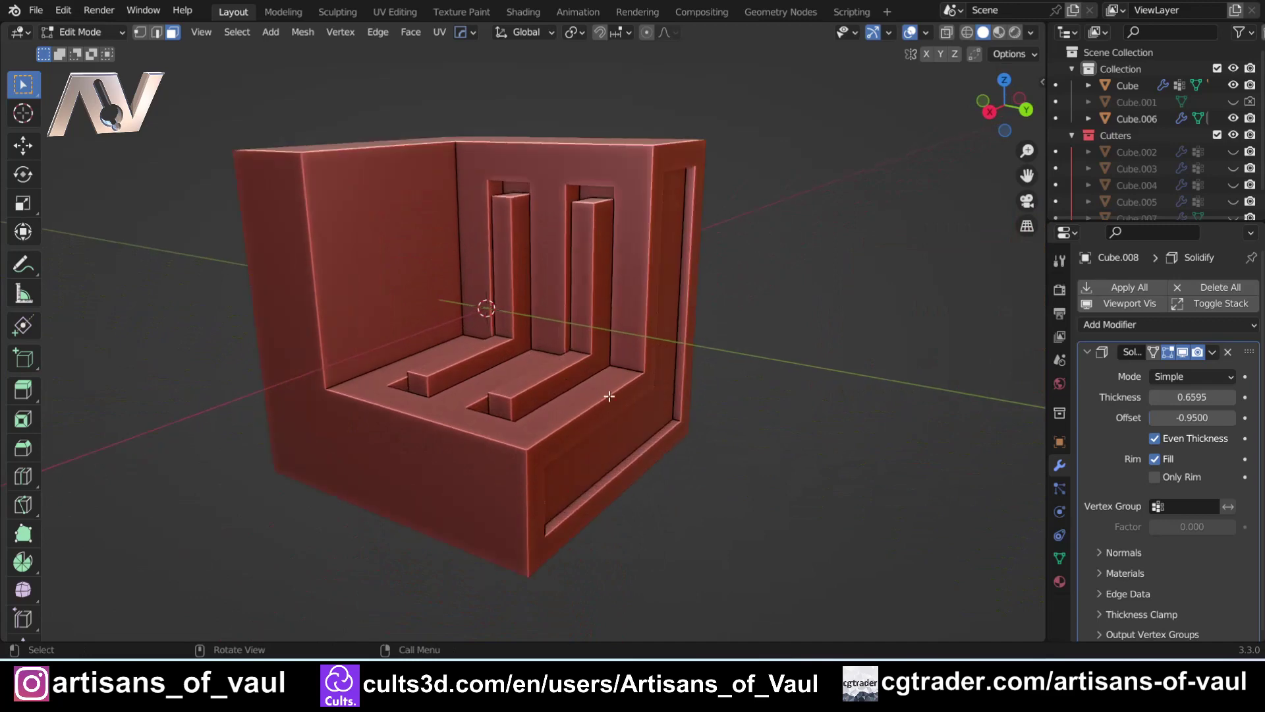
pyautogui.moveTo(608, 396); pyautogui.dragTo(590, 471, button='middle')
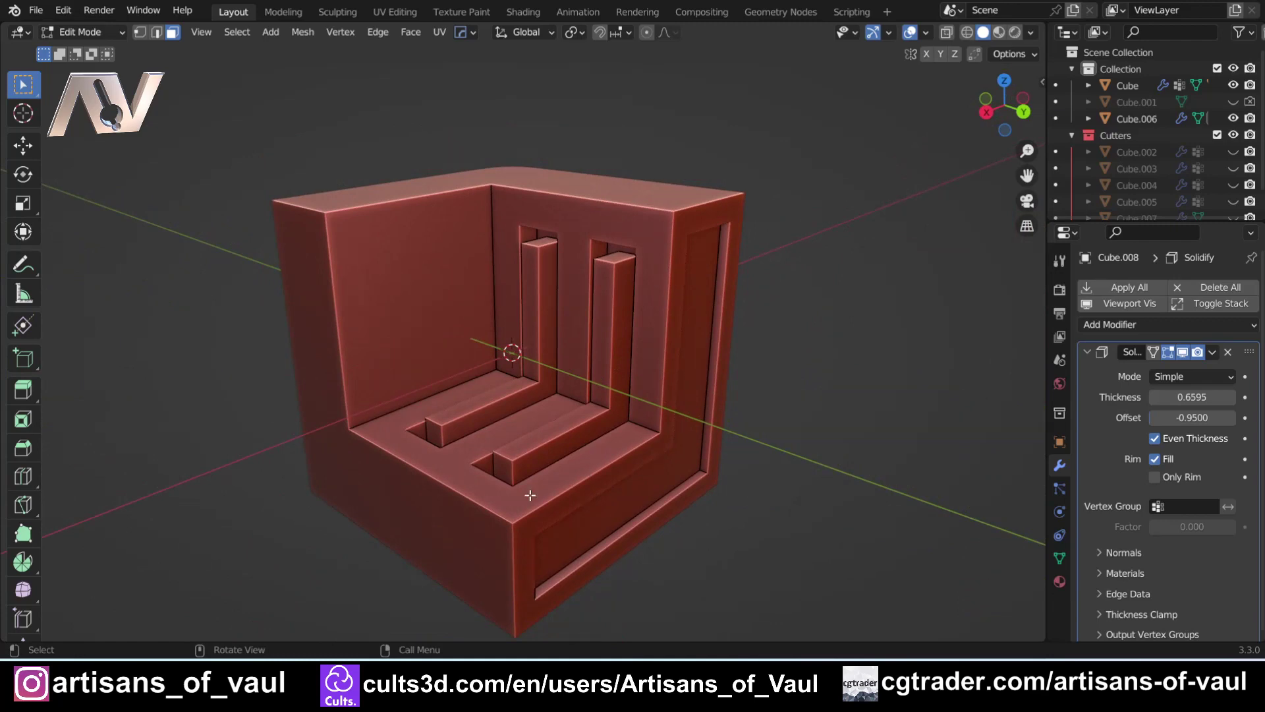
pyautogui.keyDown('shift'); pyautogui.moveTo(531, 494); pyautogui.dragTo(588, 454, button='middle'); pyautogui.keyUp('shift')
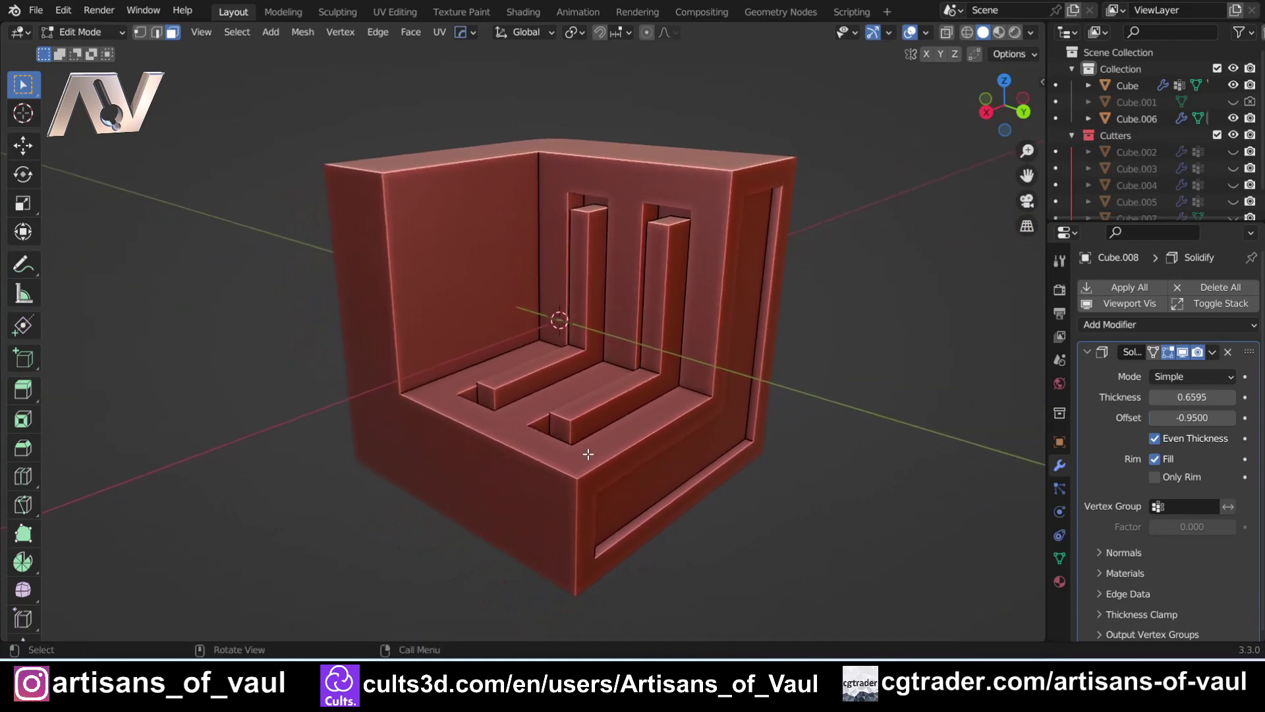